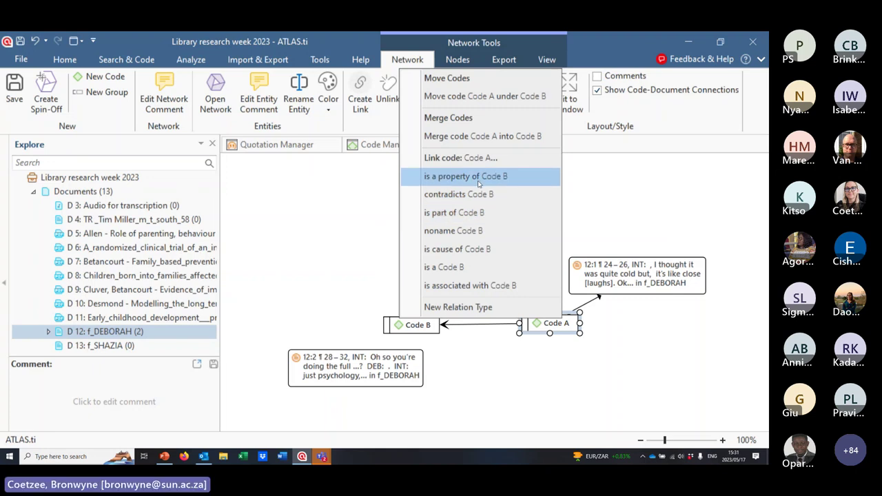
Link Code A to Code B with the "contradicts" relation in the Theme 1 network
{"action": "left_click", "coordinate": [479, 194]}
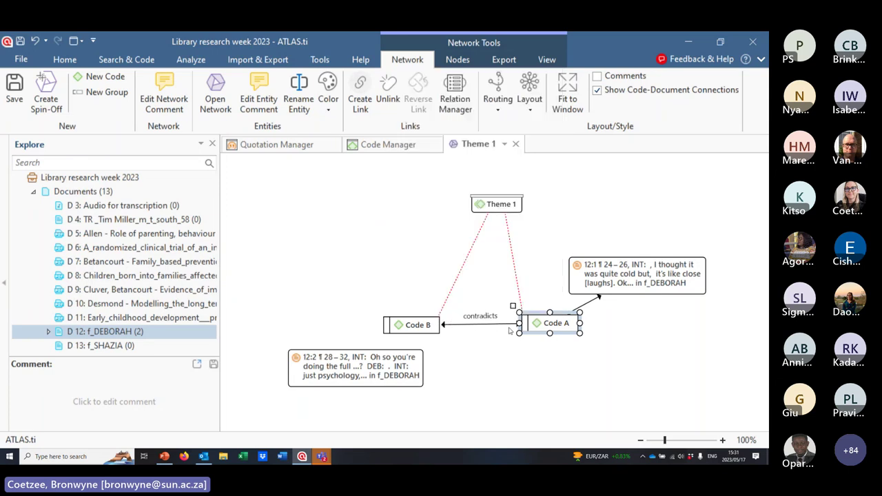
Close the Code Manager, the Theme 1 network and the Quotation Manager
{"action": "left_click", "coordinate": [397, 150]}
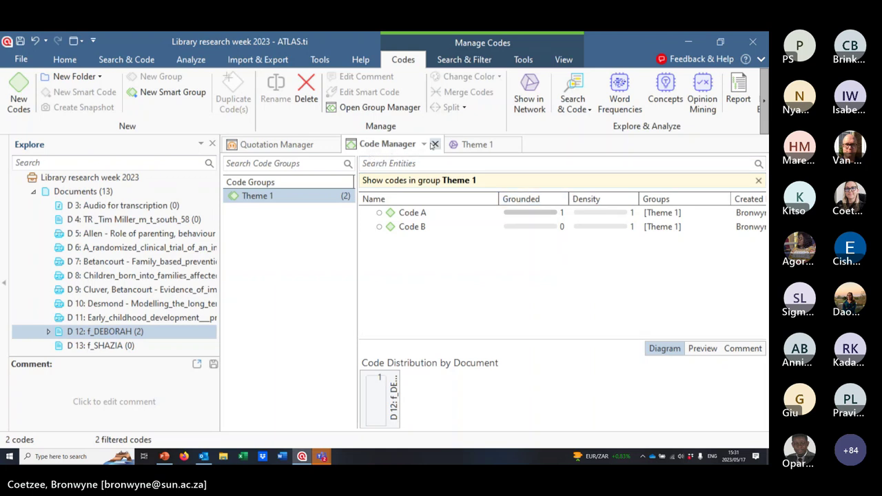
{"action": "left_click", "coordinate": [434, 144]}
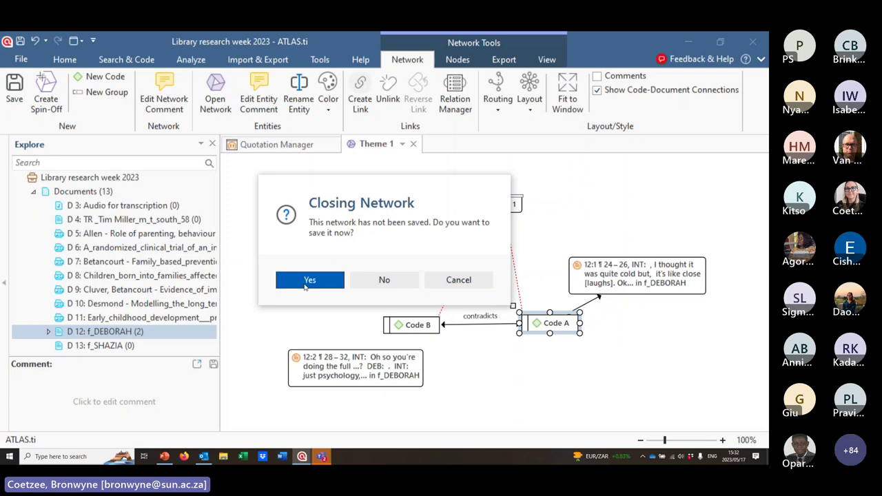
{"action": "left_click", "coordinate": [306, 286]}
{"action": "left_click", "coordinate": [337, 144]}
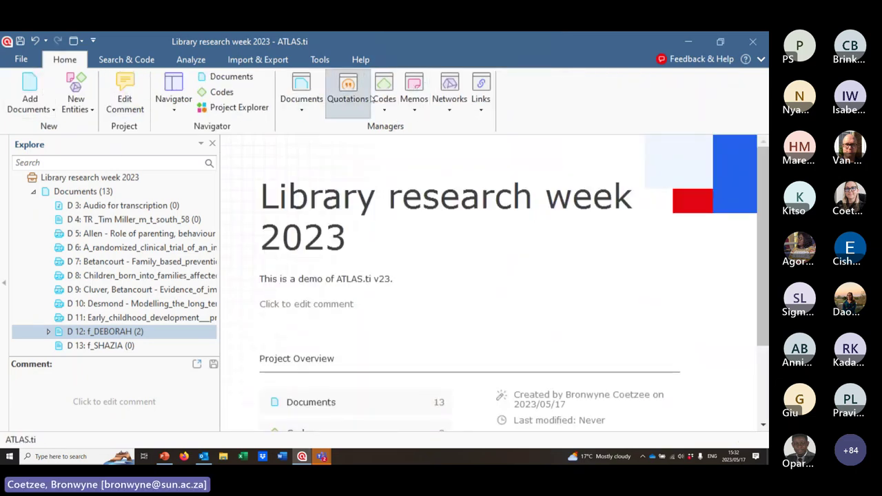
Open the Memo Manager and create a free memo named "Research diary"
{"action": "left_click", "coordinate": [296, 82]}
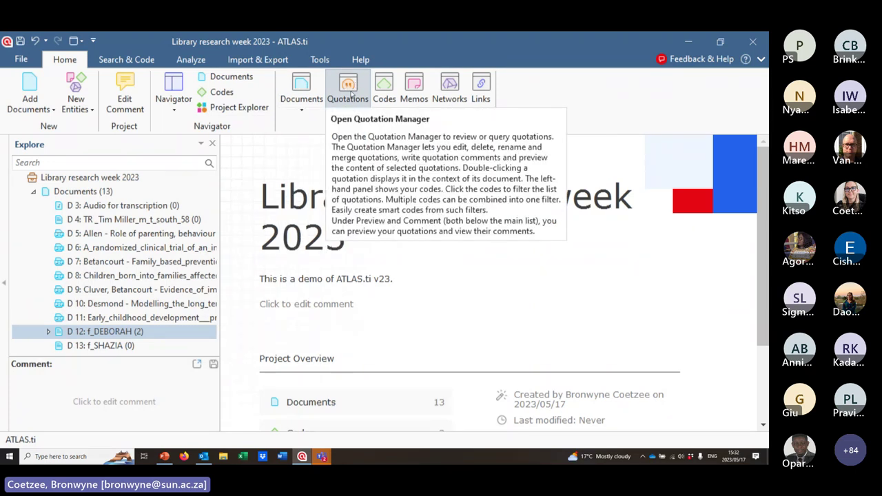
{"action": "left_click", "coordinate": [417, 91]}
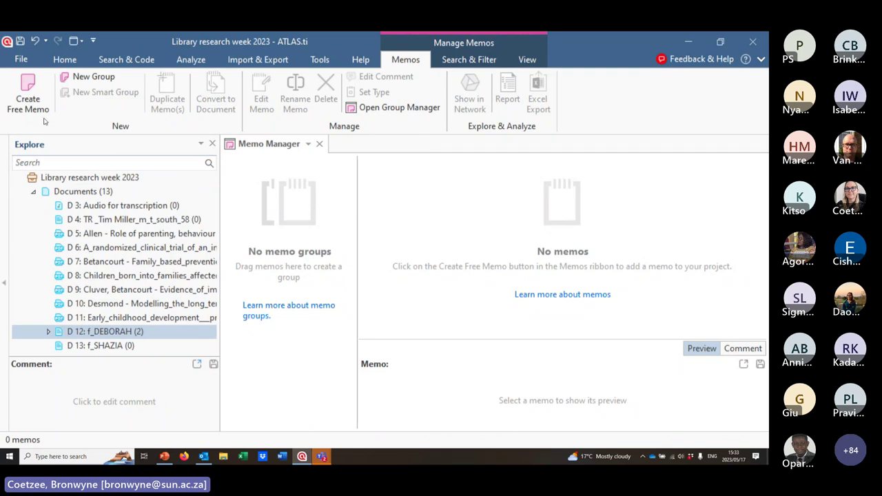
{"action": "left_click", "coordinate": [28, 100]}
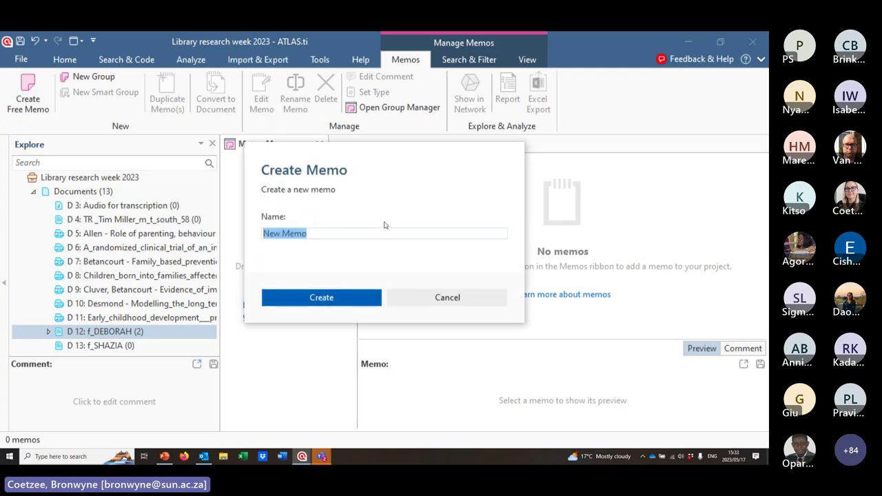
{"action": "type", "text": "Reseaer="}
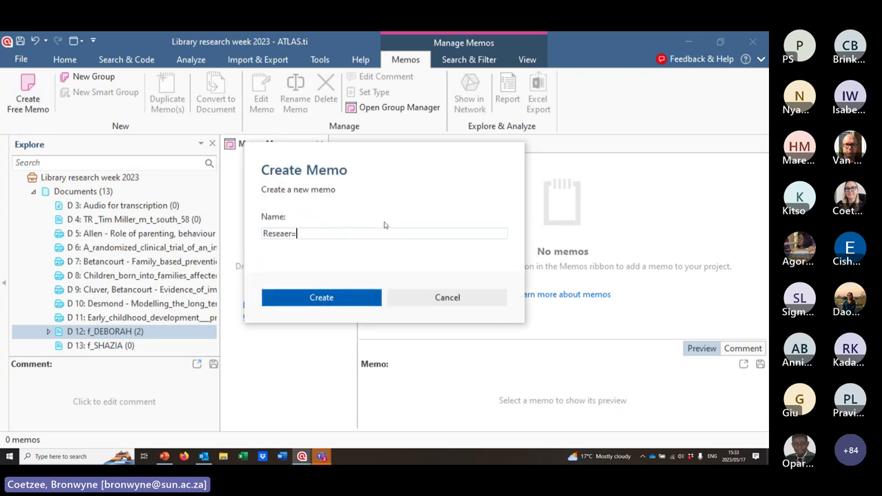
{"action": "key", "text": "BackSpace"}
{"action": "key", "text": "BackSpace"}
{"action": "key", "text": "BackSpace"}
{"action": "type", "text": "rch diary"}
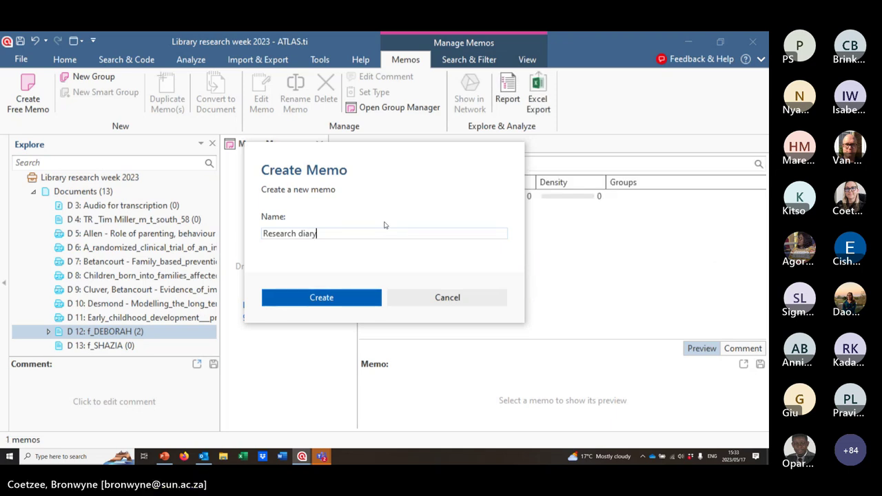
{"action": "key", "text": "Return"}
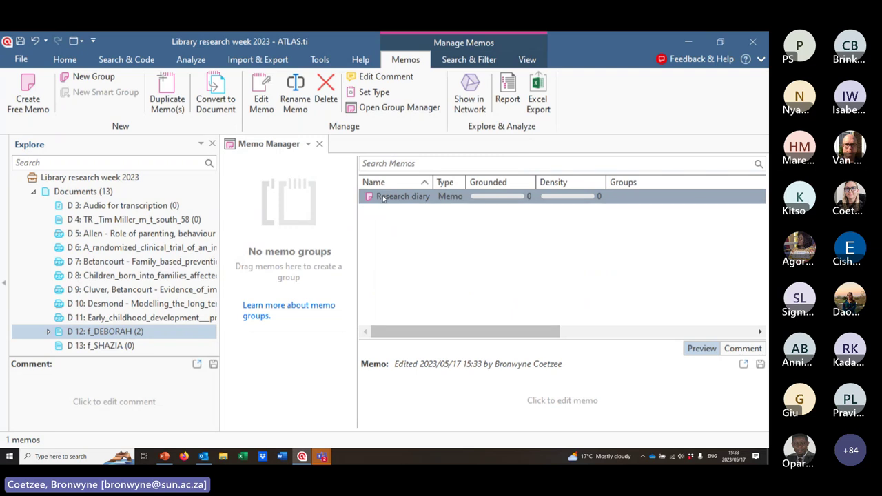
Open the Research diary memo for editing and write "Begin to capture your thoughts."
{"action": "left_click", "coordinate": [261, 99]}
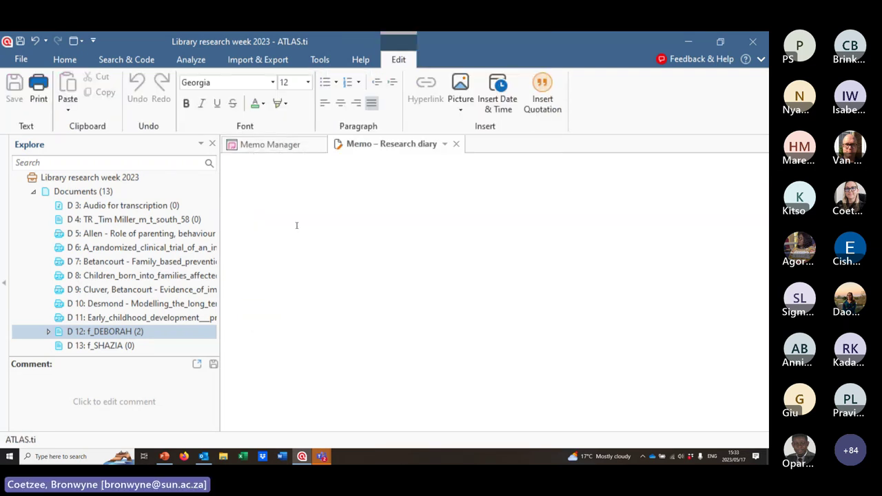
{"action": "type", "text": "bEEEE"}
{"action": "key", "text": "BackSpace"}
{"action": "key", "text": "BackSpace"}
{"action": "key", "text": "BackSpace"}
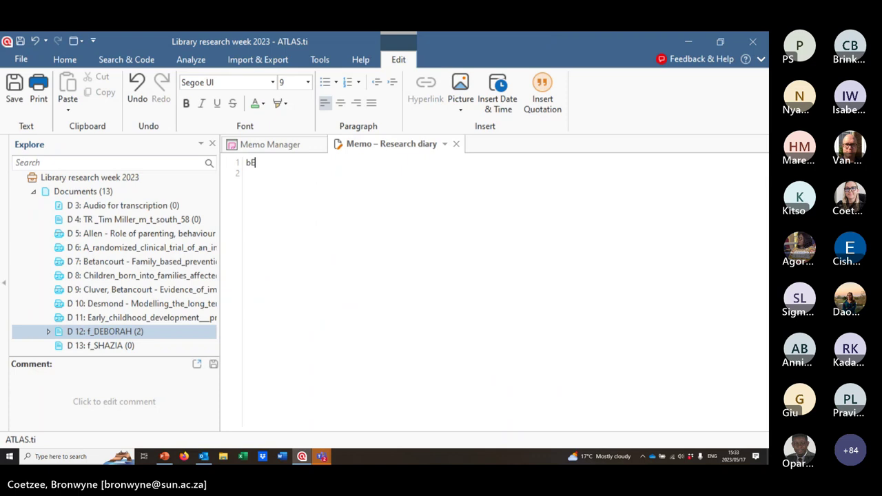
{"action": "key", "text": "BackSpace"}
{"action": "key", "text": "BackSpace"}
{"action": "type", "text": "Begin to capture yo"}
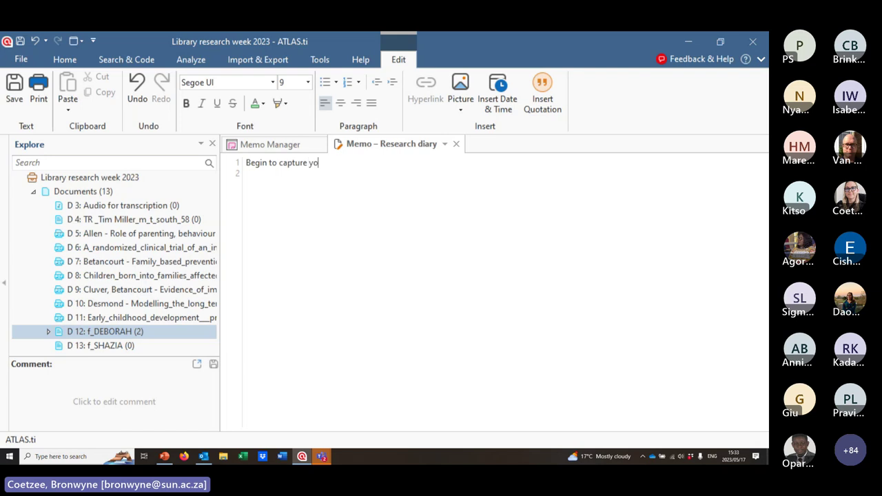
{"action": "type", "text": "ur thoughts"}
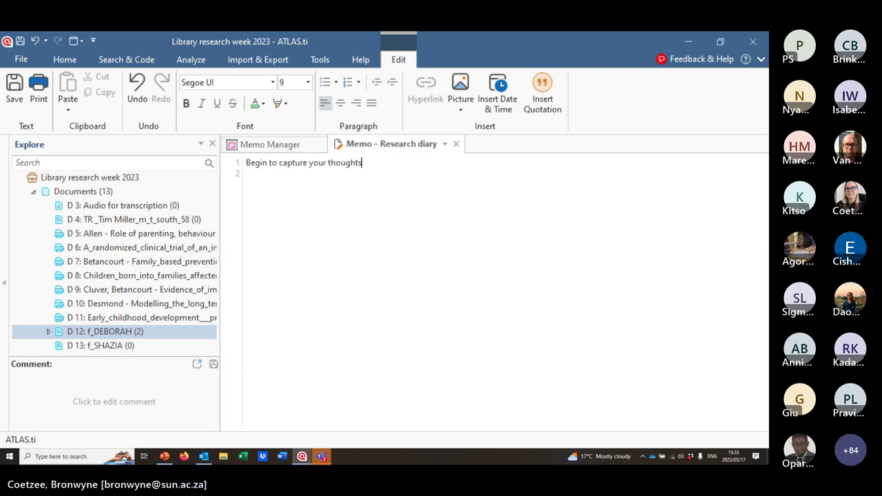
{"action": "type", "text": "."}
{"action": "key", "text": "shift+Left"}
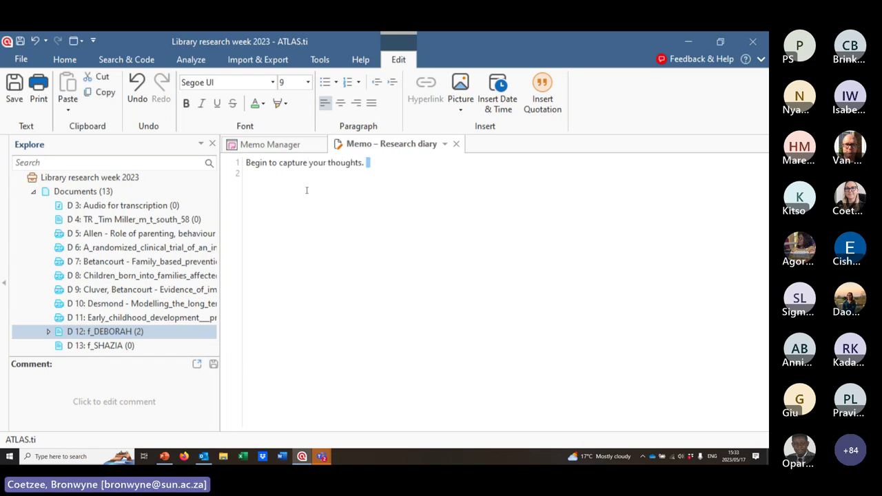
Return to the Memo Manager, widen the project explorer, and locate the Research diary memo under Memos
{"action": "left_click", "coordinate": [279, 145]}
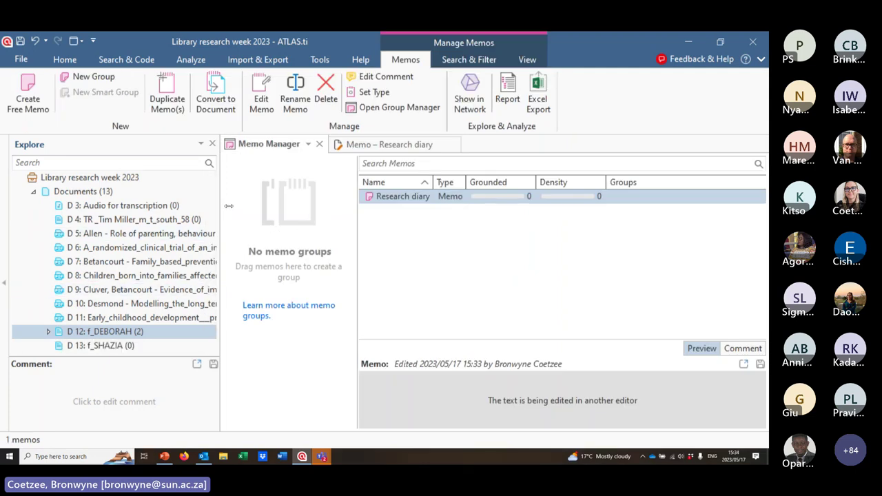
{"action": "left_click_drag", "start_coordinate": [229, 205], "coordinate": [271, 205]}
{"action": "scroll", "coordinate": [253, 234], "scroll_direction": "down", "scroll_amount": 2}
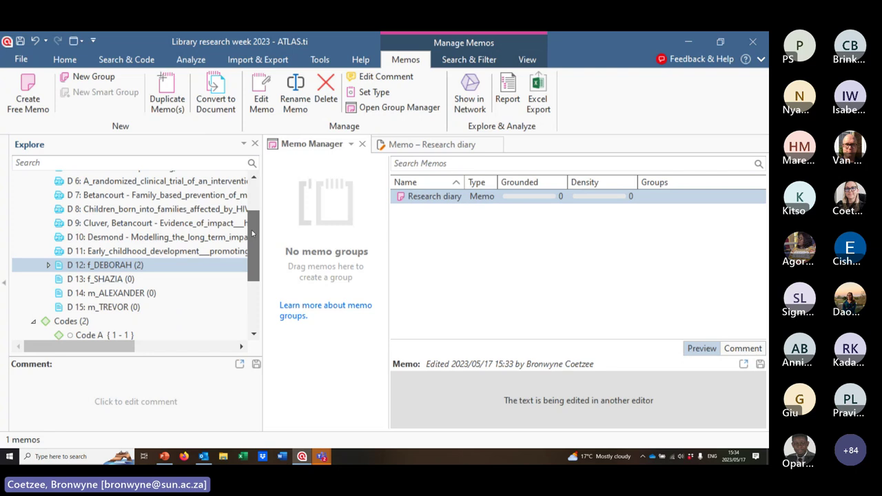
{"action": "scroll", "coordinate": [252, 234], "scroll_direction": "down", "scroll_amount": 3}
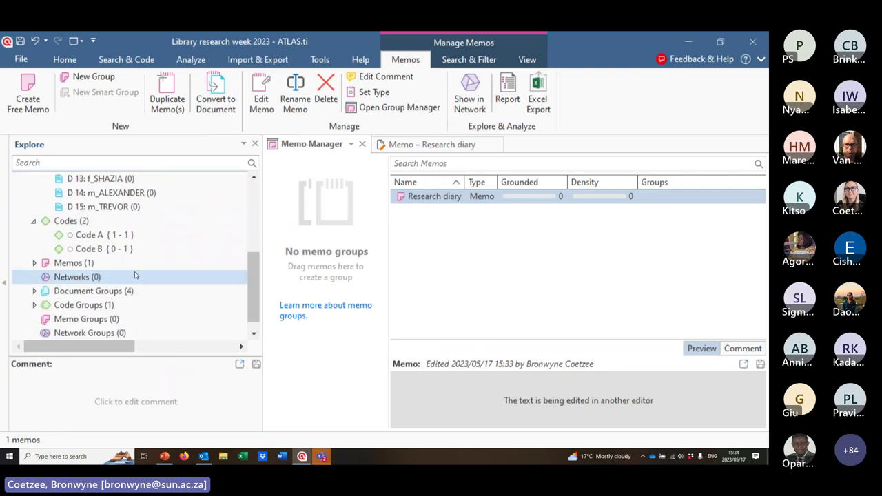
{"action": "left_click", "coordinate": [34, 264]}
{"action": "left_click", "coordinate": [93, 278]}
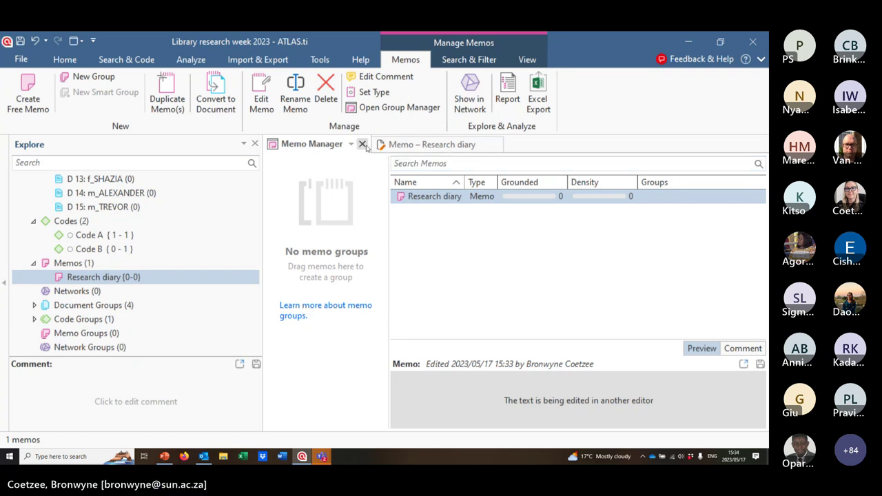
Close the Memo Manager and the Research diary editor without saving the memo text
{"action": "left_click", "coordinate": [390, 144]}
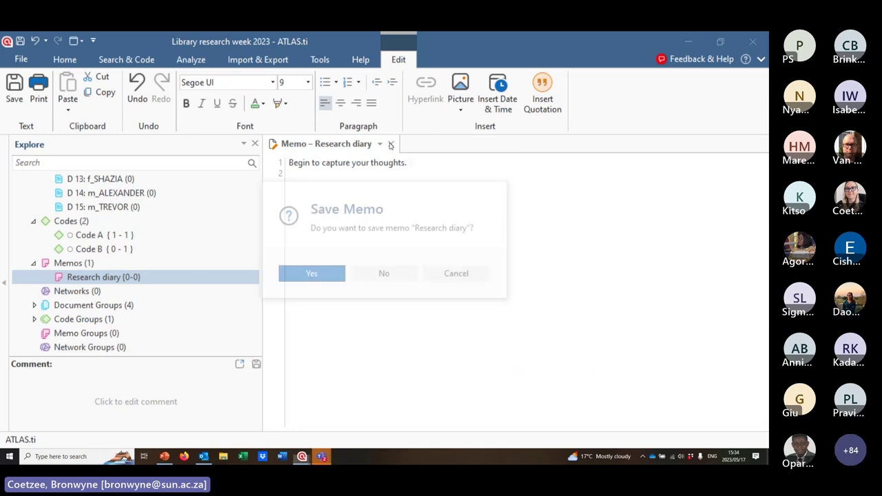
{"action": "left_click", "coordinate": [384, 275]}
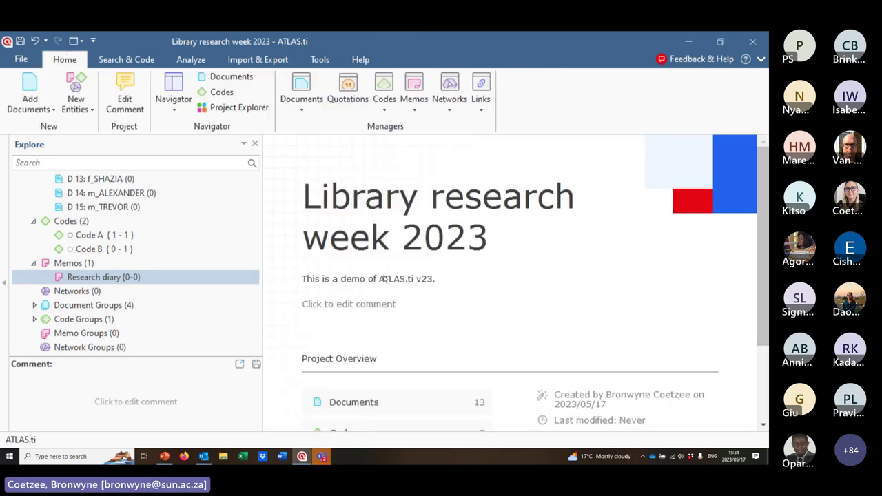
Open the Network Manager and create a network with the default name "New Network"
{"action": "left_click", "coordinate": [451, 88]}
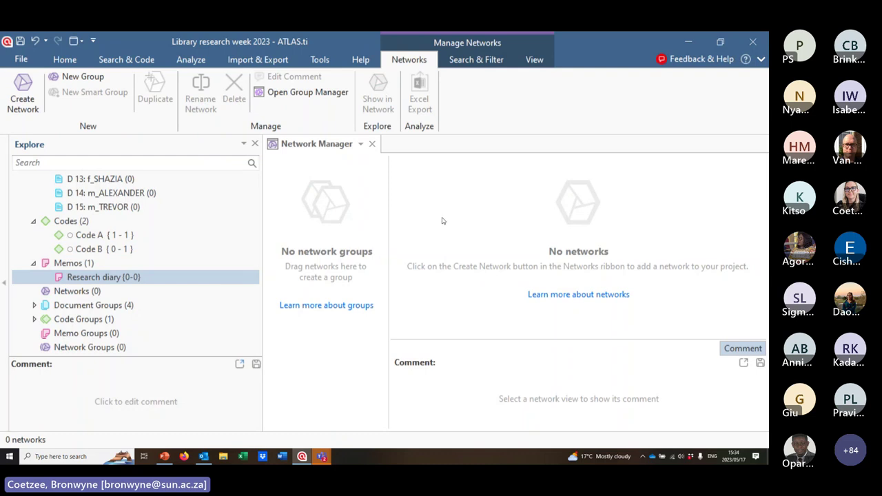
{"action": "left_click", "coordinate": [23, 93]}
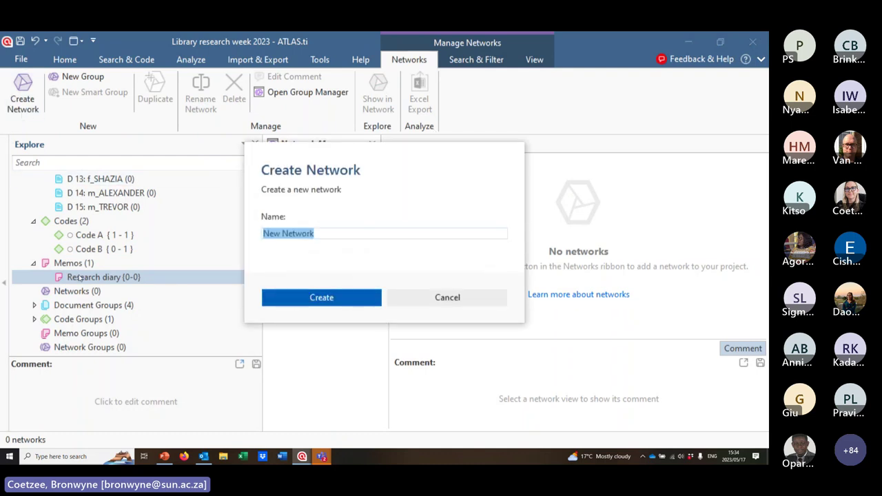
{"action": "left_click", "coordinate": [346, 296]}
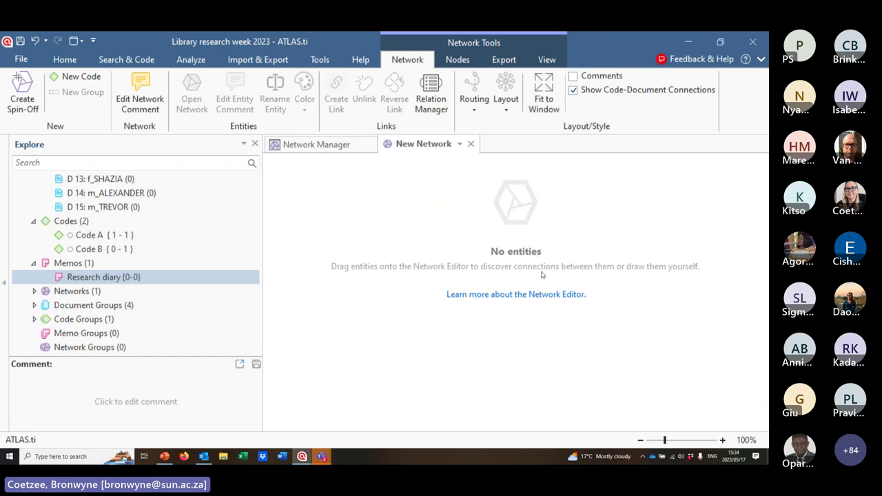
Add Code A and Code B to the new network and move Code A farther away from Code B
{"action": "left_click", "coordinate": [89, 236]}
{"action": "left_click_drag", "start_coordinate": [88, 236], "coordinate": [488, 262]}
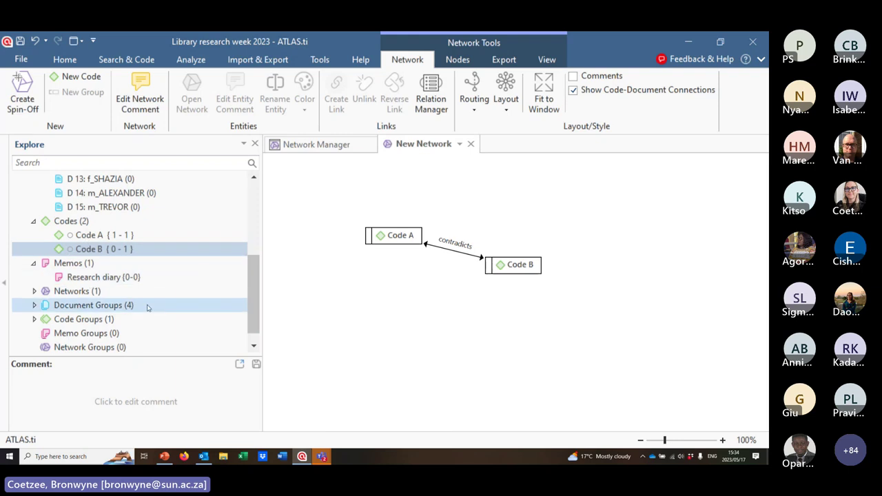
{"action": "left_click_drag", "start_coordinate": [400, 236], "coordinate": [361, 185]}
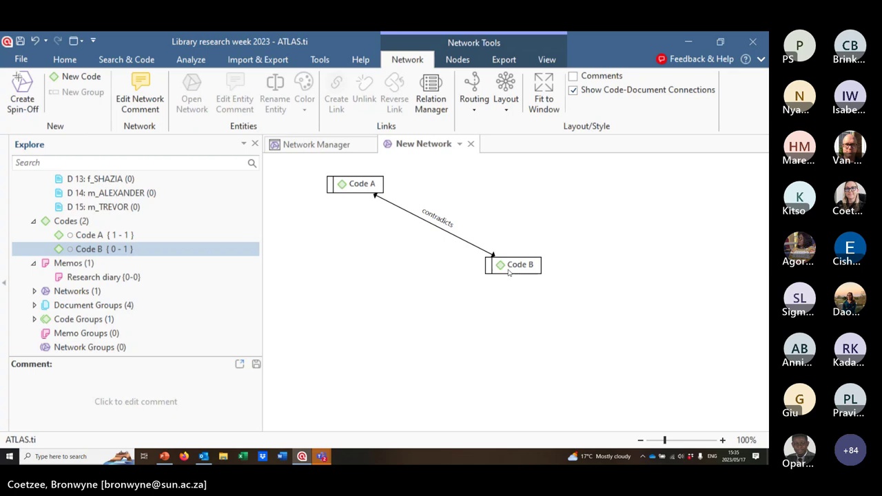
{"action": "left_click_drag", "start_coordinate": [527, 264], "coordinate": [495, 269]}
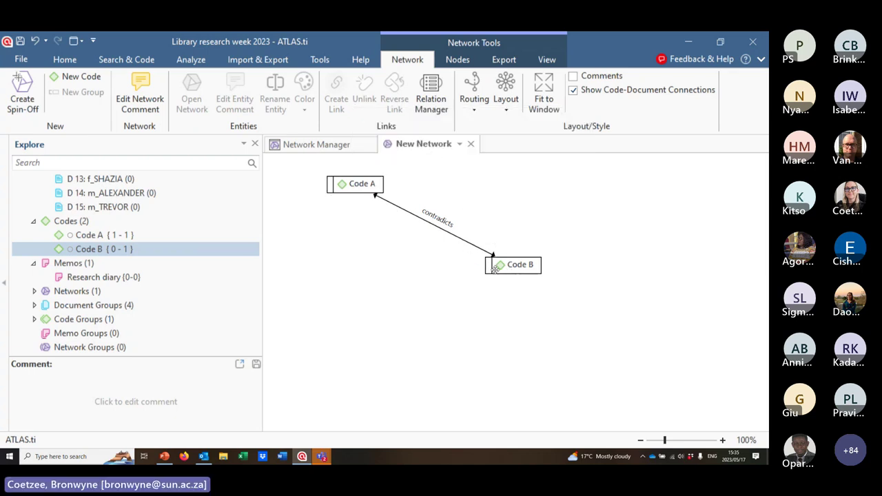
{"action": "right_click", "coordinate": [495, 269]}
{"action": "left_click", "coordinate": [634, 267]}
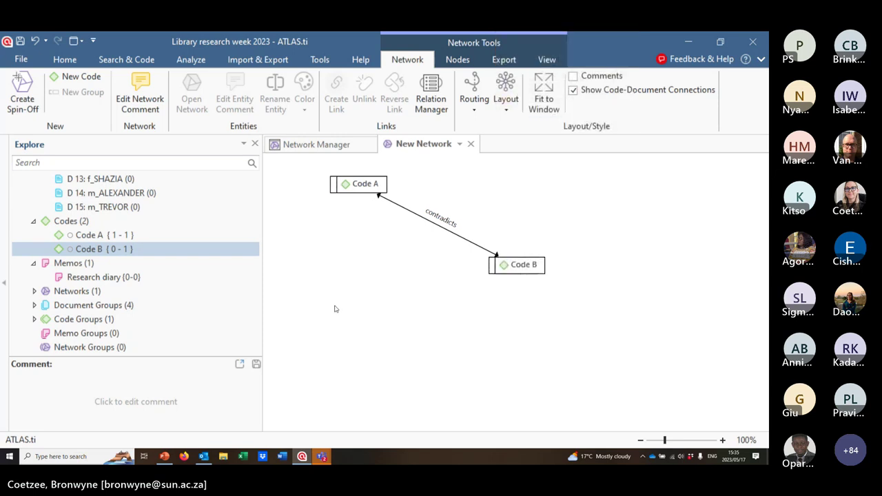
Open the Link Manager to view the code-code links and widen the Relation column
{"action": "left_click", "coordinate": [65, 60]}
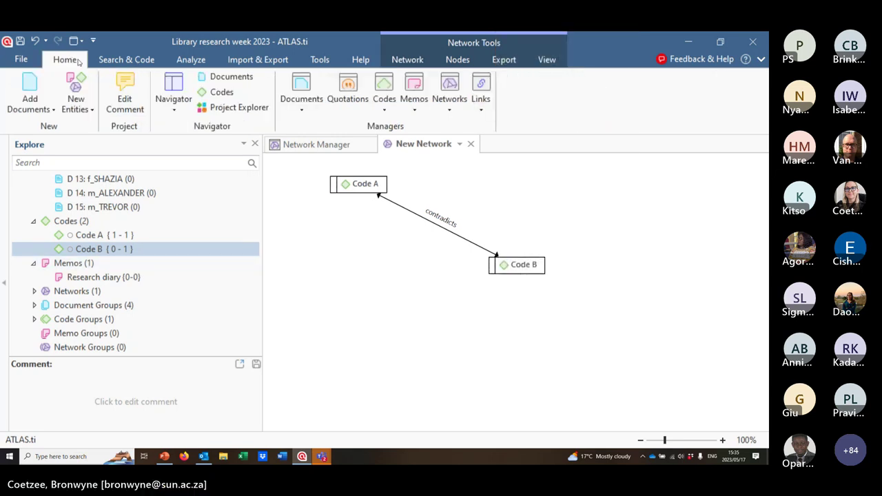
{"action": "left_click", "coordinate": [482, 84]}
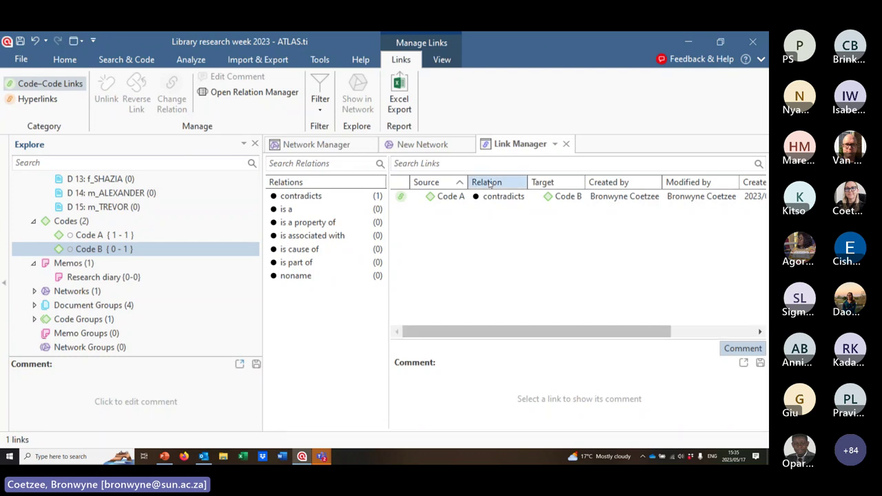
{"action": "left_click_drag", "start_coordinate": [528, 182], "coordinate": [549, 182]}
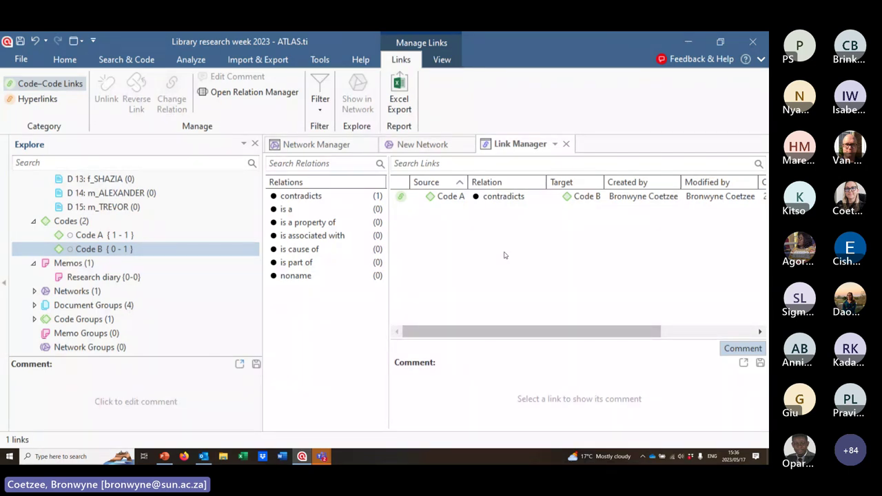
Open the Text Search tool to select documents and document groups for searching
{"action": "left_click", "coordinate": [61, 65]}
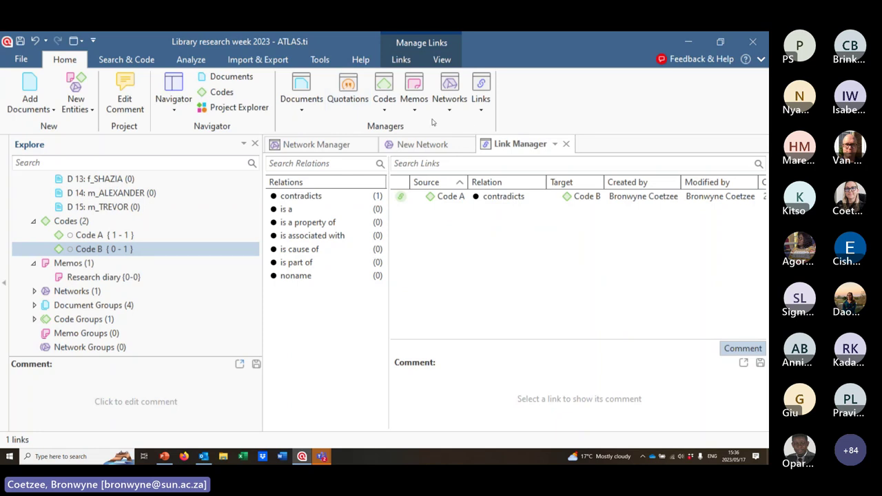
{"action": "left_click", "coordinate": [128, 62]}
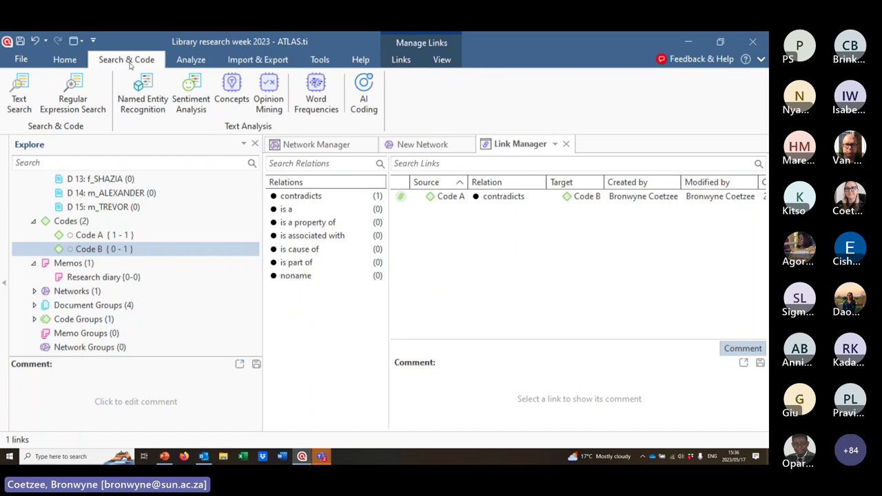
{"action": "scroll", "coordinate": [111, 221], "scroll_direction": "up", "scroll_amount": 8}
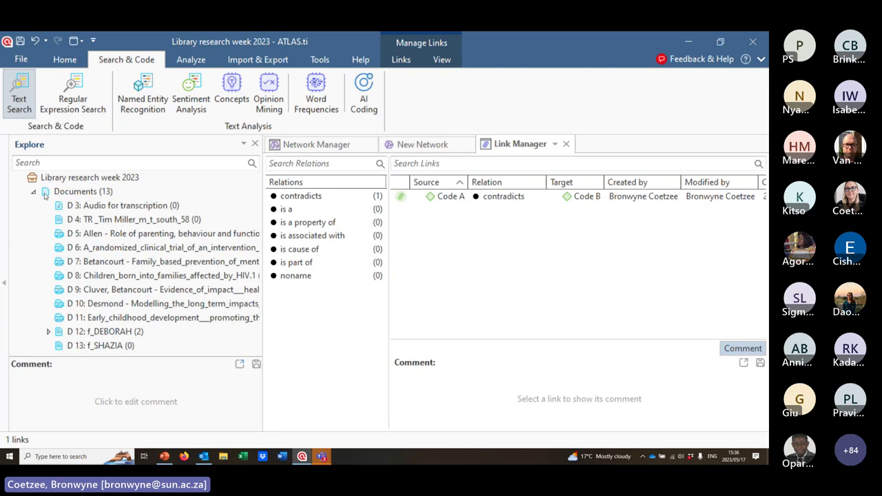
{"action": "left_click", "coordinate": [539, 135]}
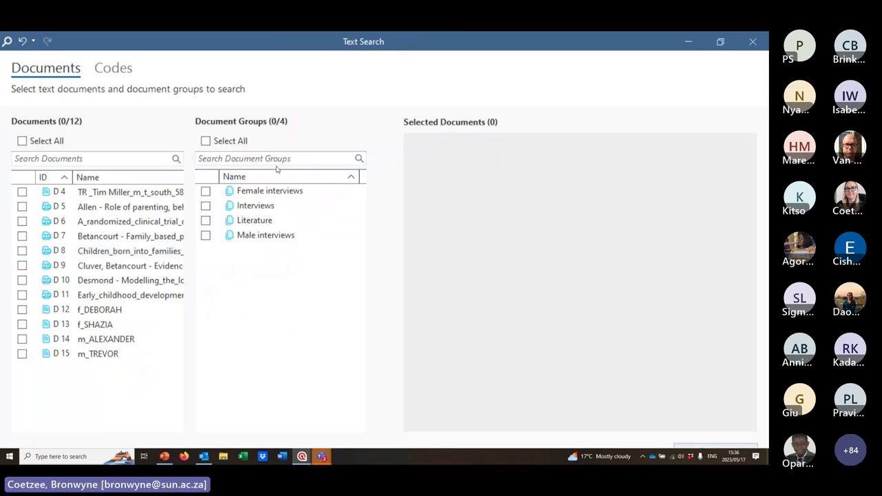
Choose the Interviews document group for the text search and continue to the query definition
{"action": "left_click", "coordinate": [205, 206]}
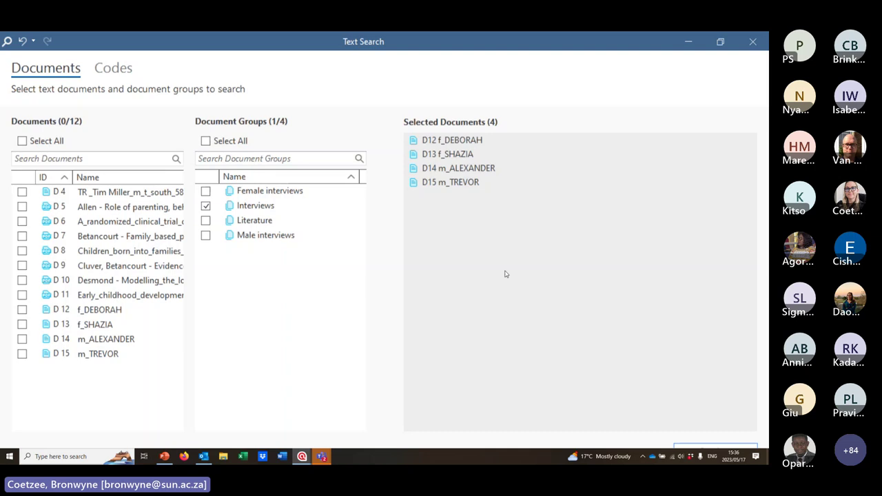
{"action": "left_click", "coordinate": [720, 41]}
{"action": "left_click", "coordinate": [538, 134]}
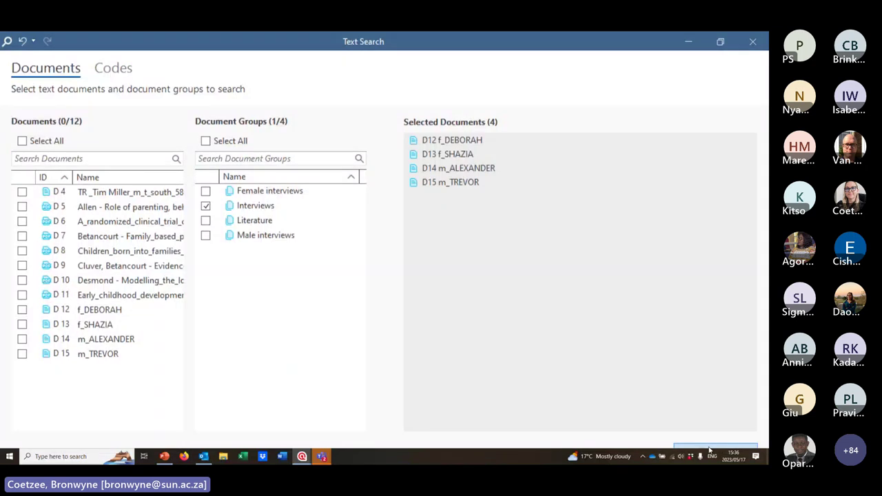
{"action": "left_click_drag", "start_coordinate": [648, 43], "coordinate": [498, 32]}
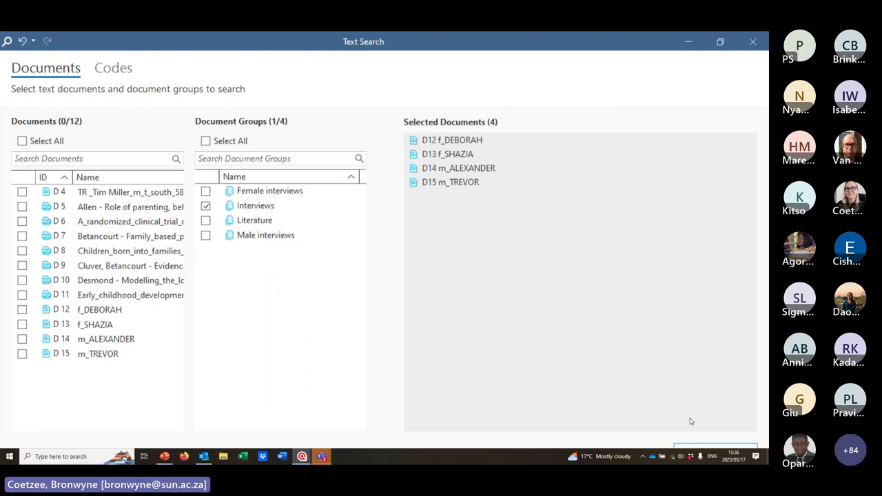
{"action": "left_click", "coordinate": [714, 445]}
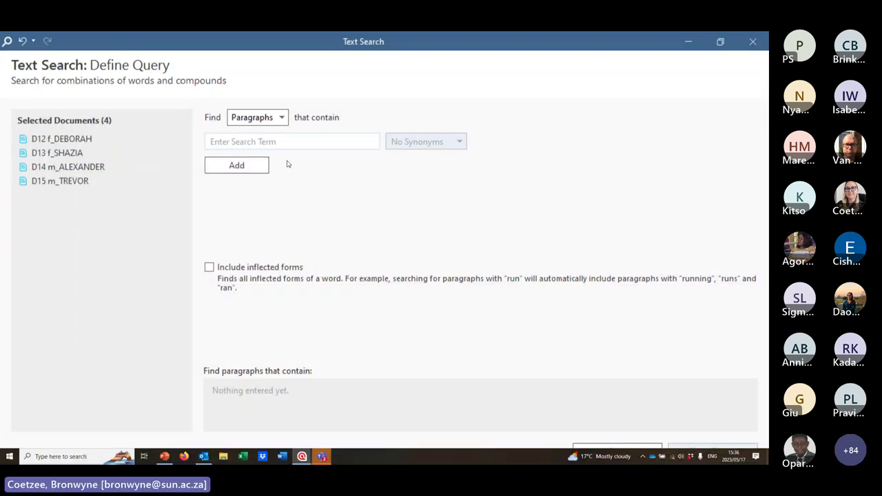
Search the interview documents for paragraphs containing "Interviewer", look at the results and close the text search
{"action": "type", "text": "Intervie"}
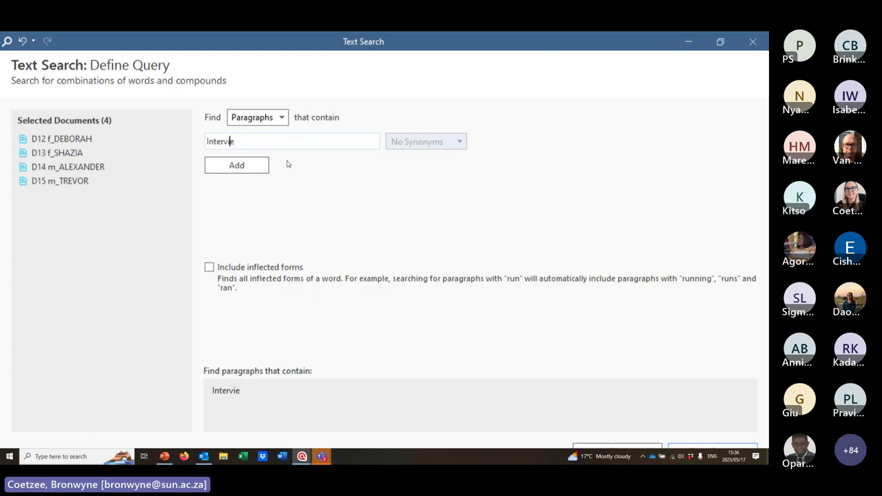
{"action": "type", "text": "wer"}
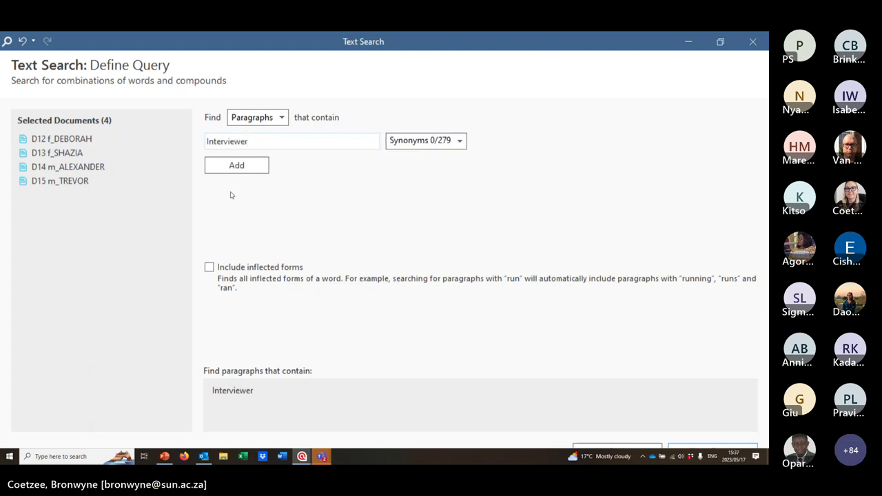
{"action": "left_click", "coordinate": [240, 168]}
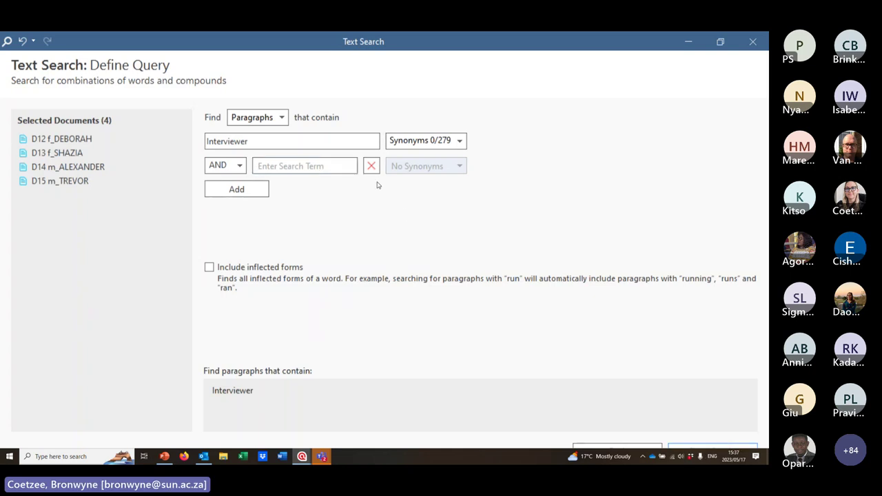
{"action": "key", "text": "Return"}
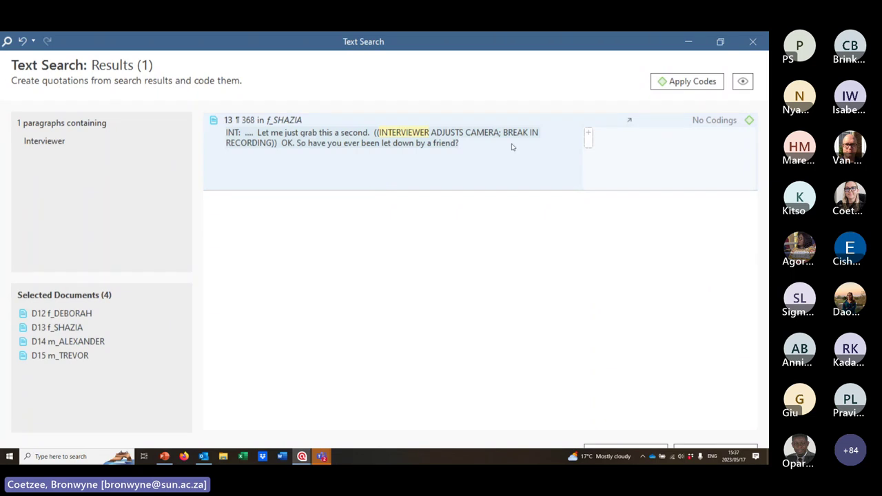
{"action": "left_click", "coordinate": [752, 42]}
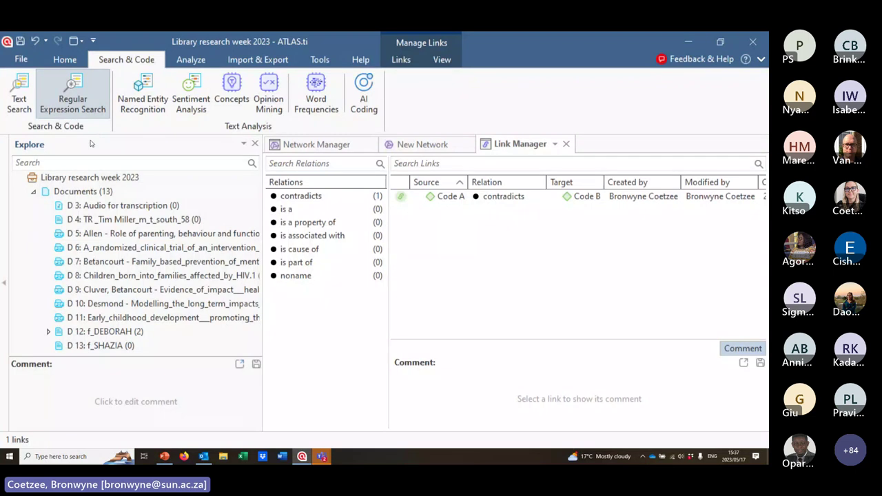
Start a Regular Expression Search in an enlarged window and choose only document D 12 for its query
{"action": "left_click", "coordinate": [101, 116]}
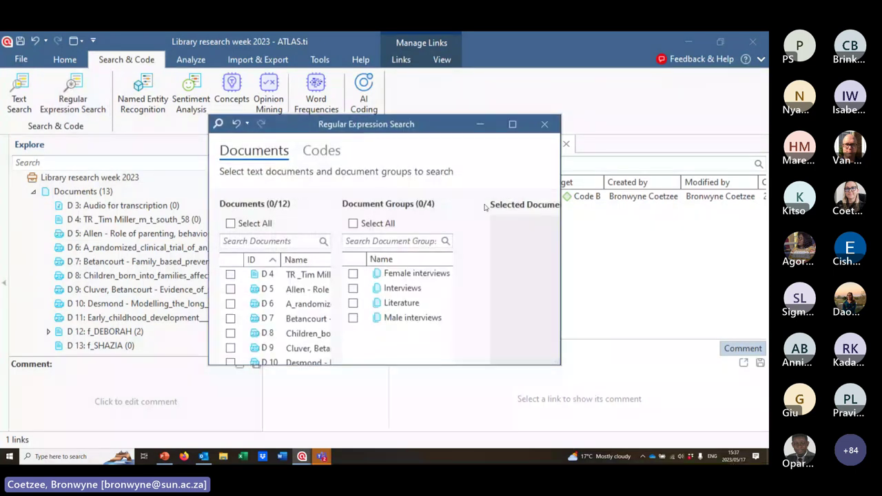
{"action": "left_click", "coordinate": [525, 127]}
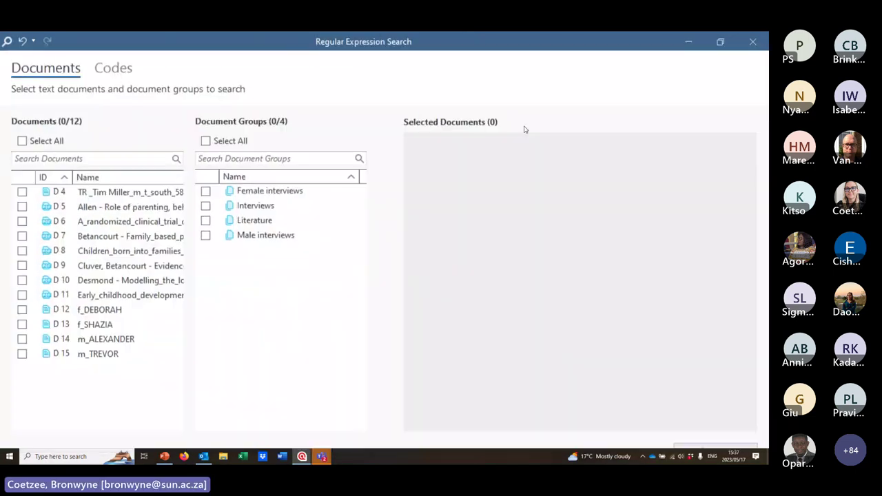
{"action": "left_click", "coordinate": [206, 207]}
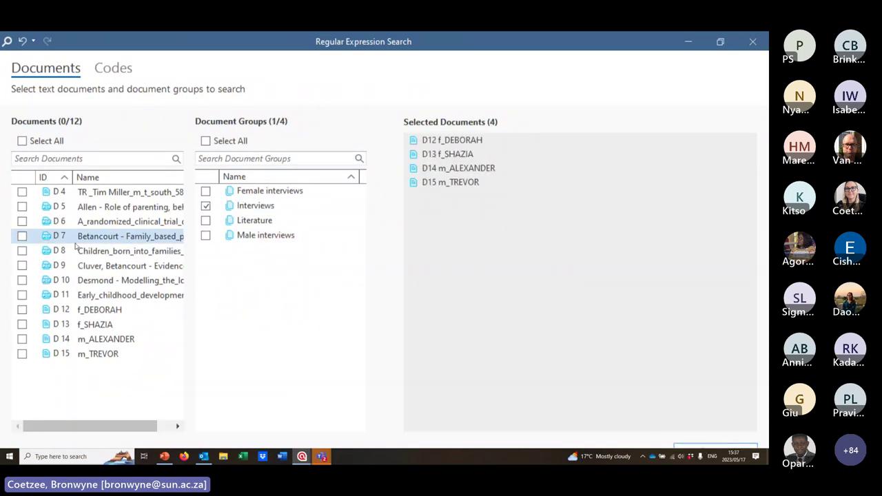
{"action": "left_click", "coordinate": [206, 205]}
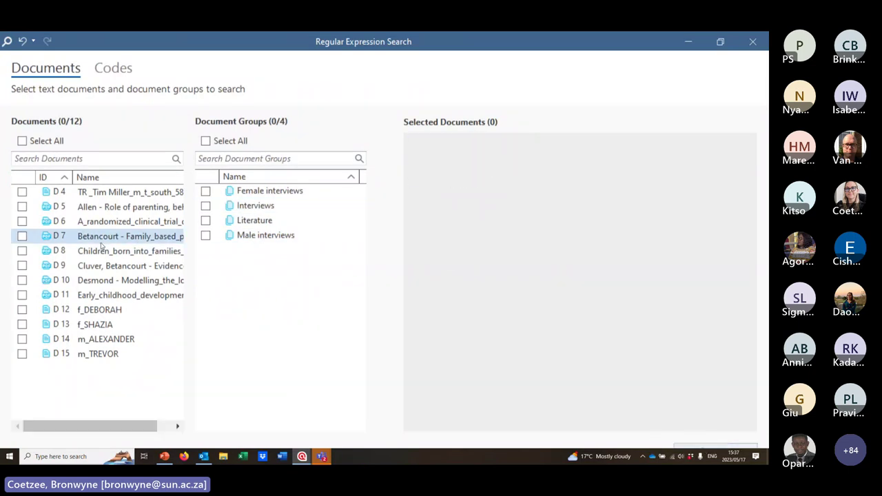
{"action": "left_click", "coordinate": [22, 310]}
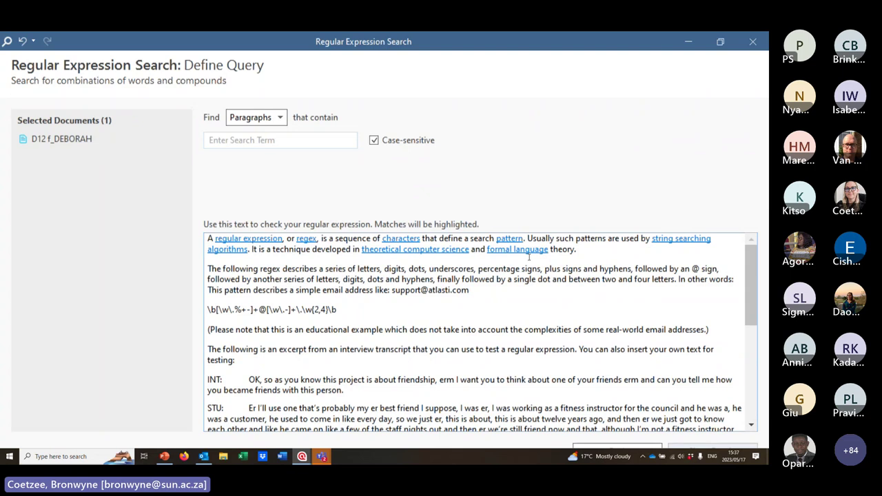
Read through the sample text for checking a regular expression and close the search without running it
{"action": "scroll", "coordinate": [372, 307], "scroll_direction": "down", "scroll_amount": 2}
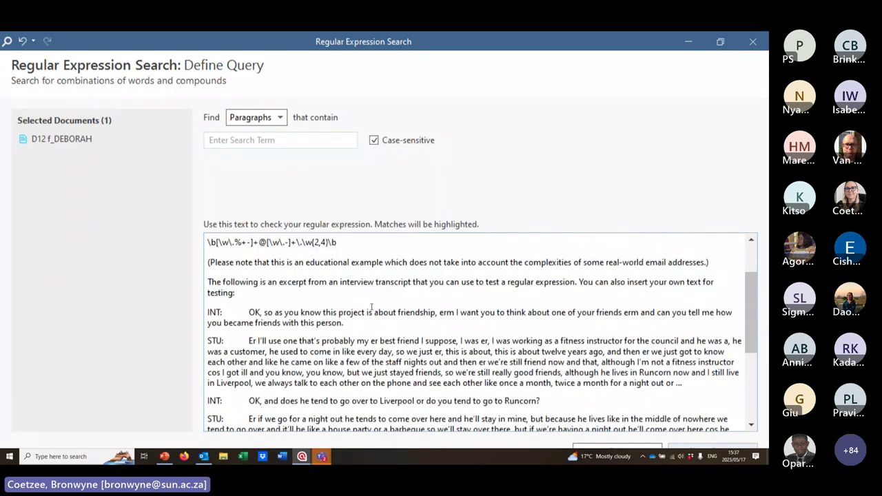
{"action": "scroll", "coordinate": [371, 308], "scroll_direction": "down", "scroll_amount": 5}
{"action": "scroll", "coordinate": [372, 304], "scroll_direction": "up", "scroll_amount": 2}
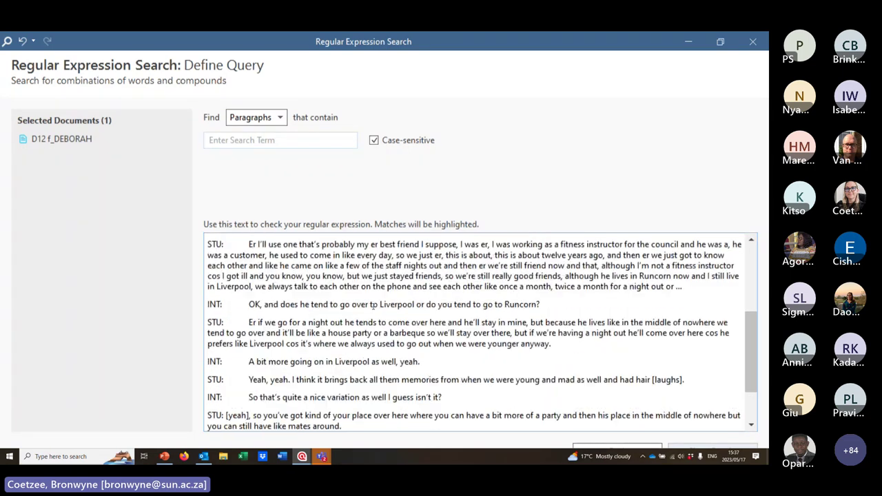
{"action": "scroll", "coordinate": [372, 304], "scroll_direction": "up", "scroll_amount": 4}
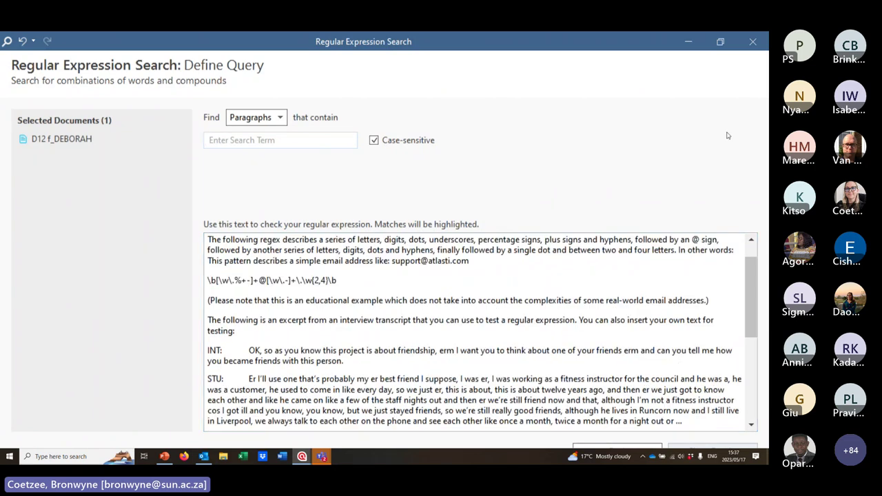
{"action": "key", "text": "Escape"}
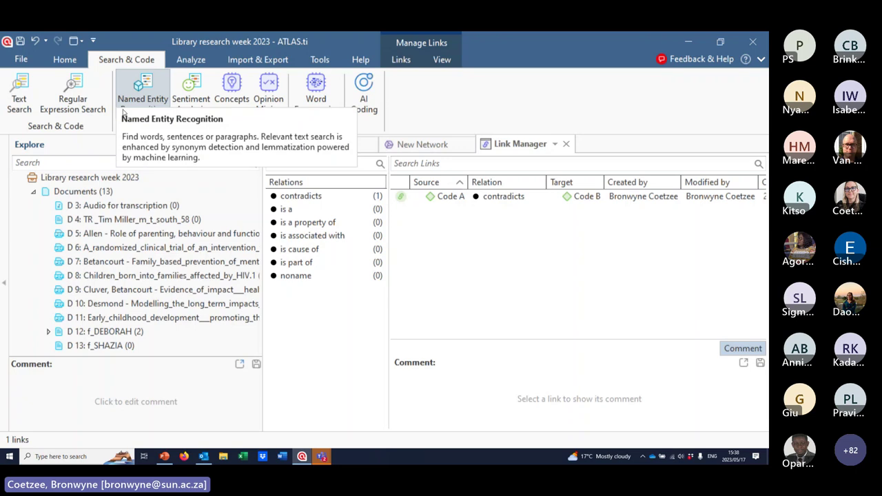
Start a Sentiment Analysis on the Interviews document group and continue to the query definition
{"action": "left_click", "coordinate": [197, 101]}
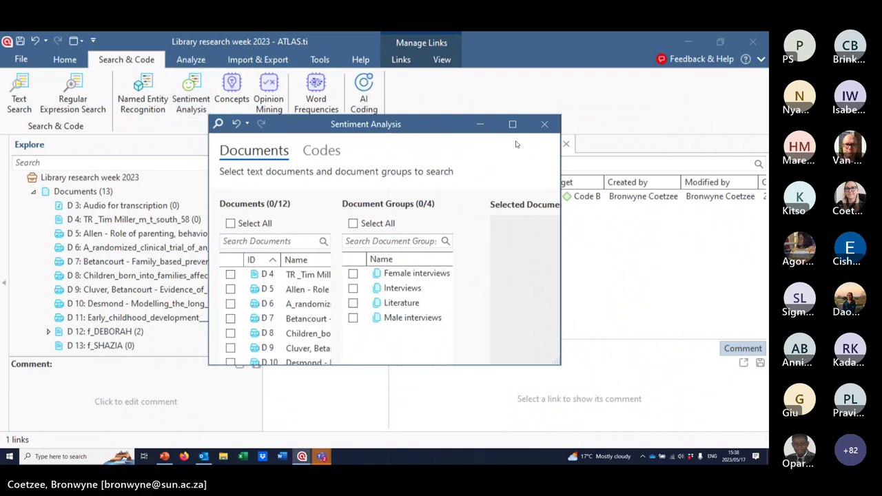
{"action": "key", "text": "Escape"}
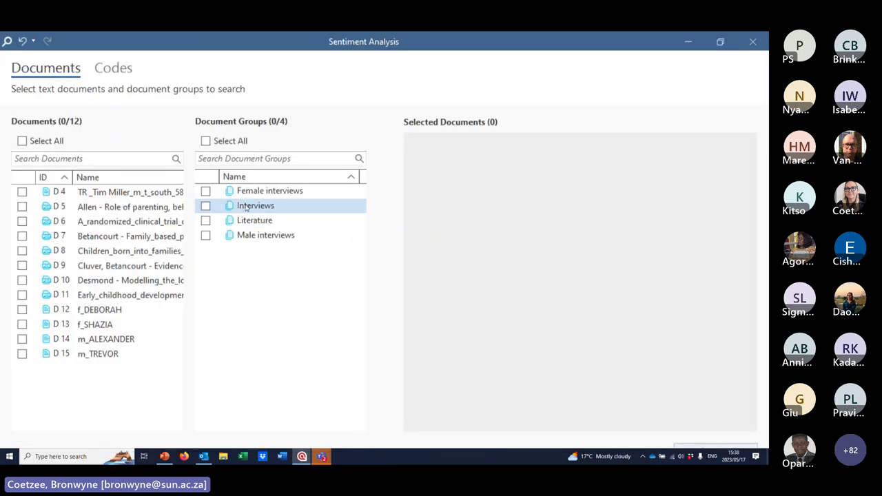
{"action": "left_click", "coordinate": [206, 206]}
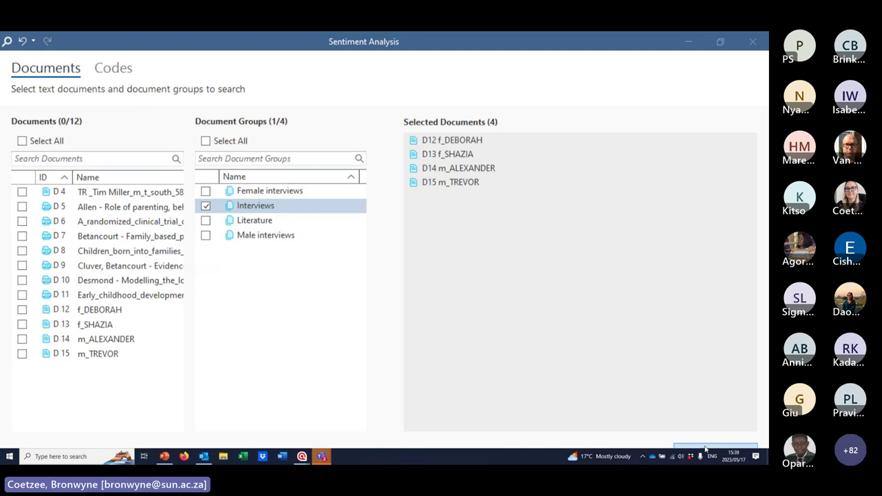
{"action": "left_click", "coordinate": [705, 448]}
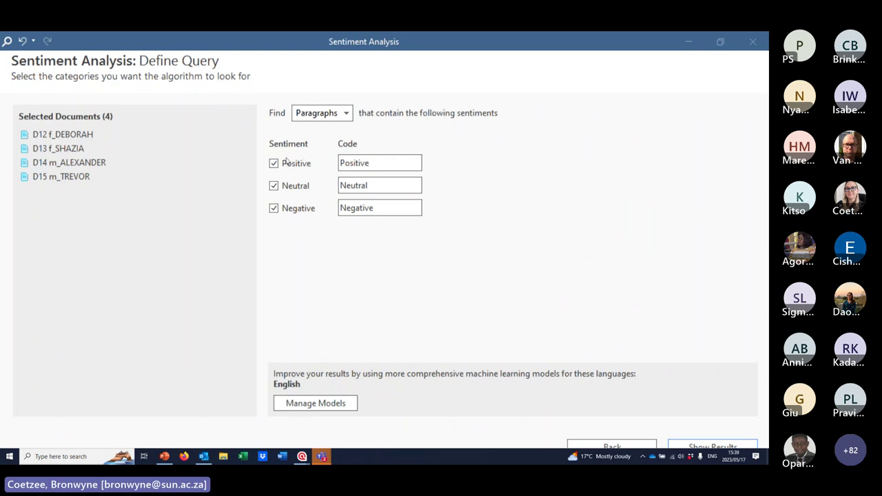
Run the analysis on paragraphs with positive, neutral and negative sentiments and review the proposed codings
{"action": "left_click", "coordinate": [377, 162]}
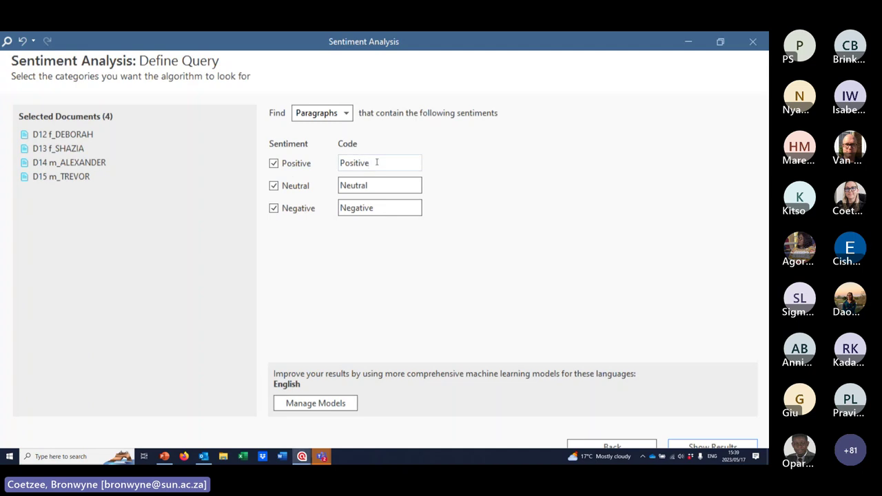
{"action": "left_click", "coordinate": [717, 447]}
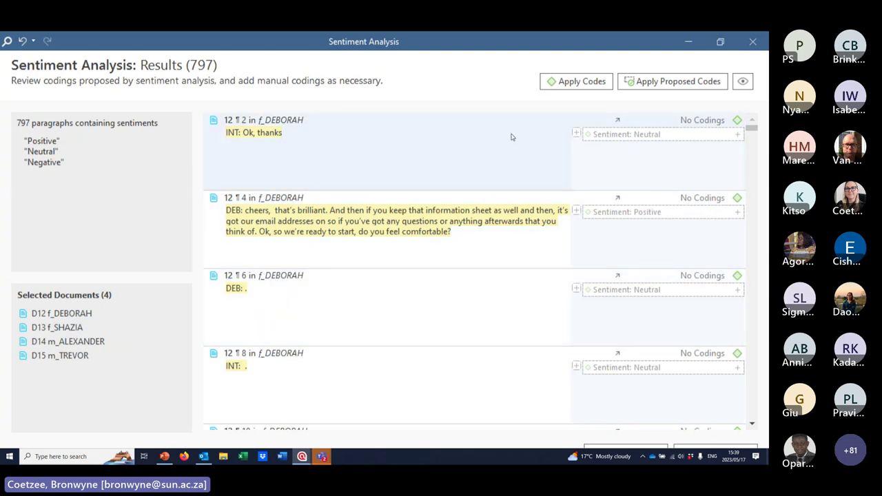
{"action": "scroll", "coordinate": [661, 200], "scroll_direction": "down", "scroll_amount": 5}
{"action": "scroll", "coordinate": [638, 240], "scroll_direction": "down", "scroll_amount": 3}
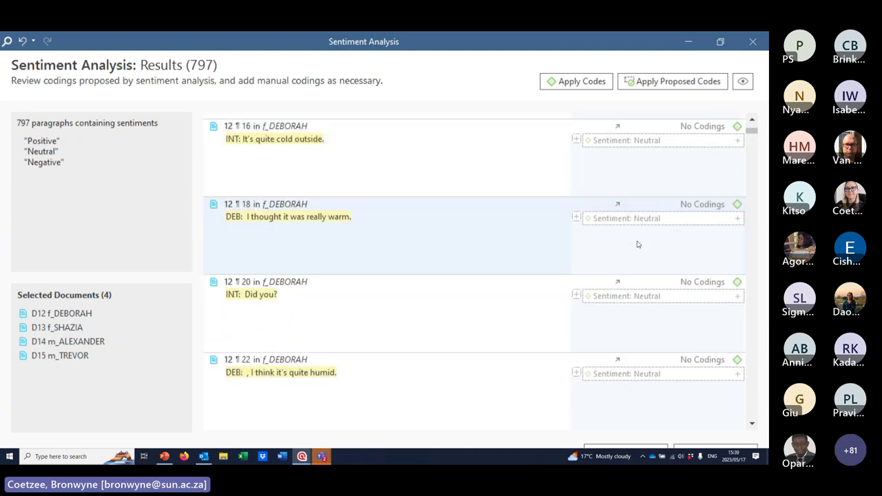
{"action": "left_click_drag", "start_coordinate": [751, 133], "coordinate": [750, 128]}
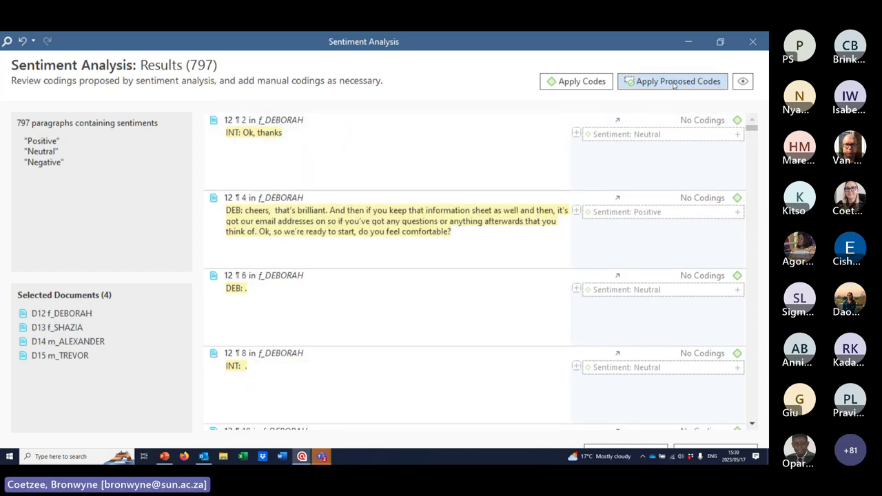
View the list of existing codes that can be applied to the found segments, then close it without applying any
{"action": "left_click", "coordinate": [578, 84]}
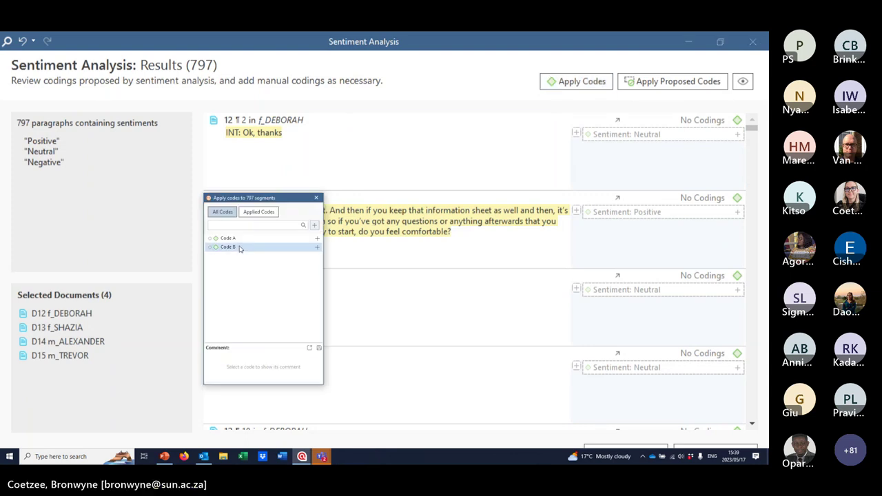
{"action": "left_click", "coordinate": [316, 199]}
{"action": "left_click", "coordinate": [577, 84]}
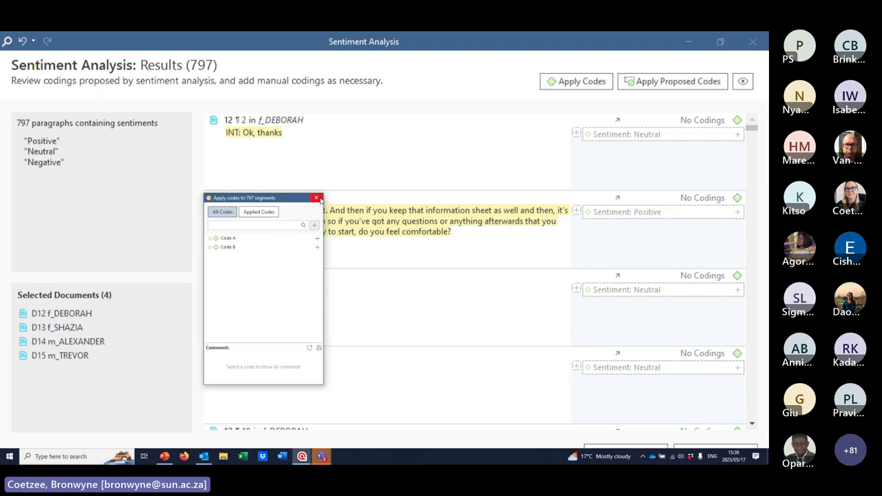
{"action": "left_click", "coordinate": [316, 198]}
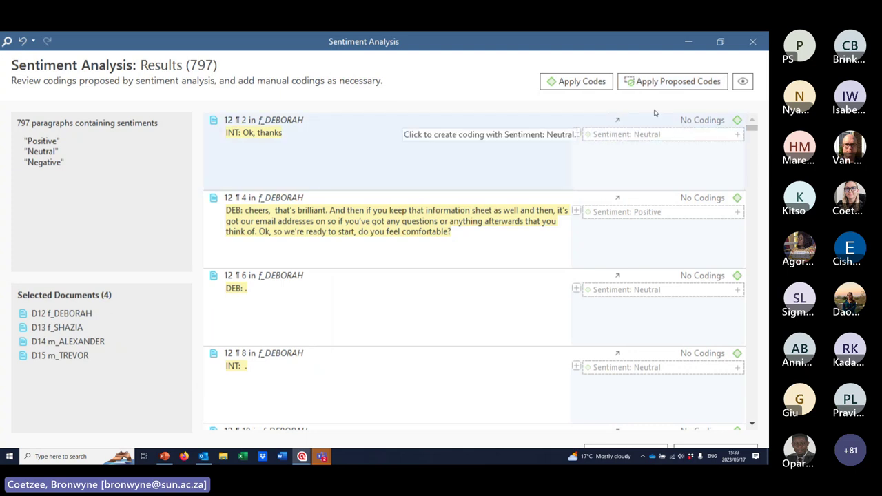
Apply the proposed Negative, Neutral and Positive sentiment codes to all found paragraphs and check the resulting codings
{"action": "left_click", "coordinate": [661, 83]}
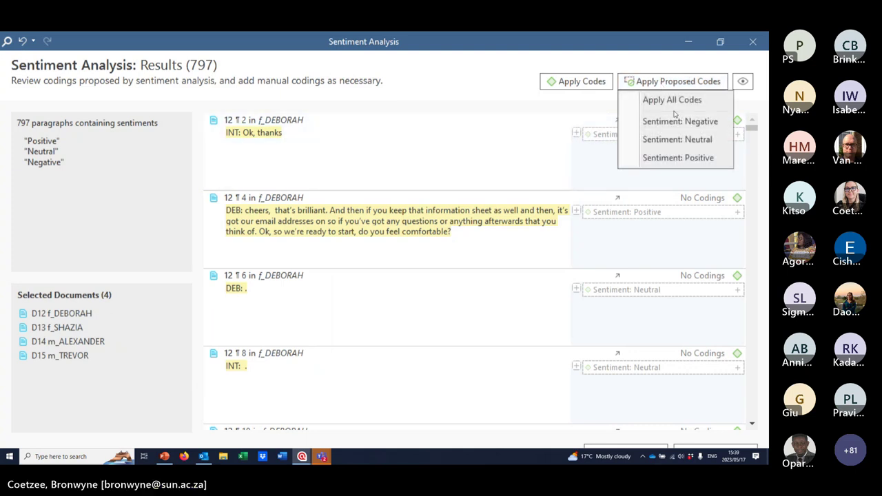
{"action": "left_click", "coordinate": [704, 125]}
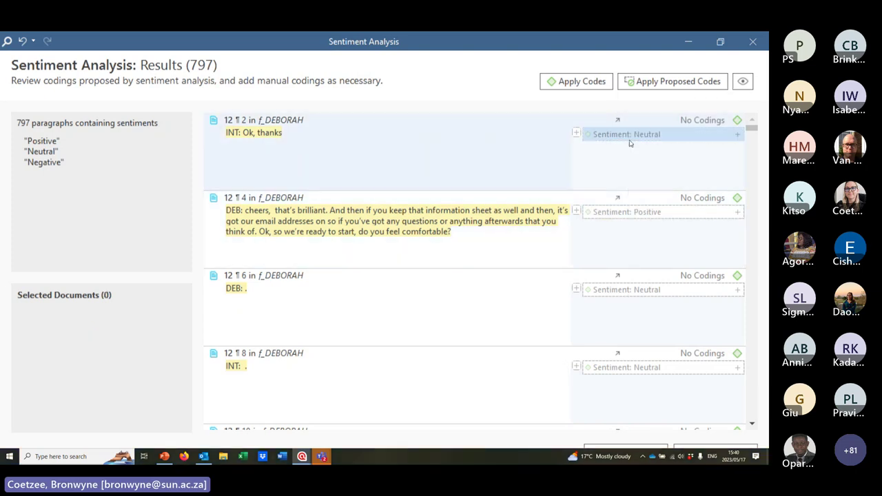
{"action": "left_click", "coordinate": [662, 84]}
{"action": "left_click", "coordinate": [600, 166]}
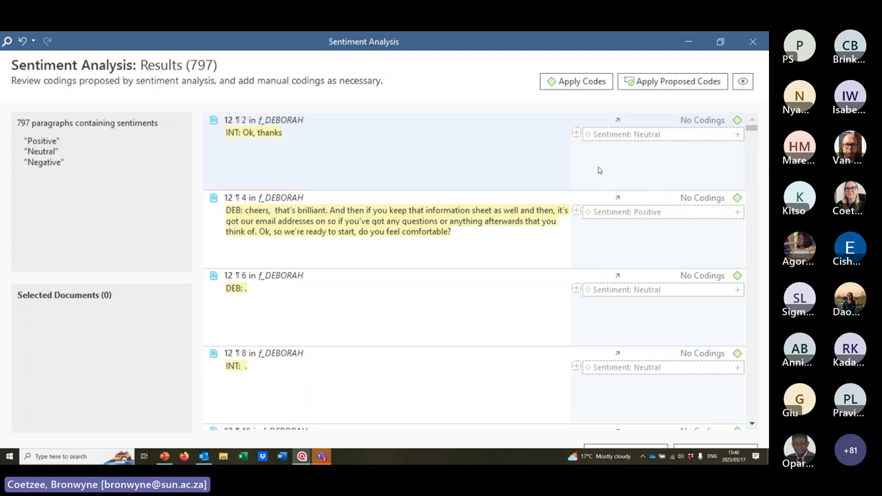
{"action": "left_click", "coordinate": [608, 219]}
{"action": "left_click", "coordinate": [662, 81]}
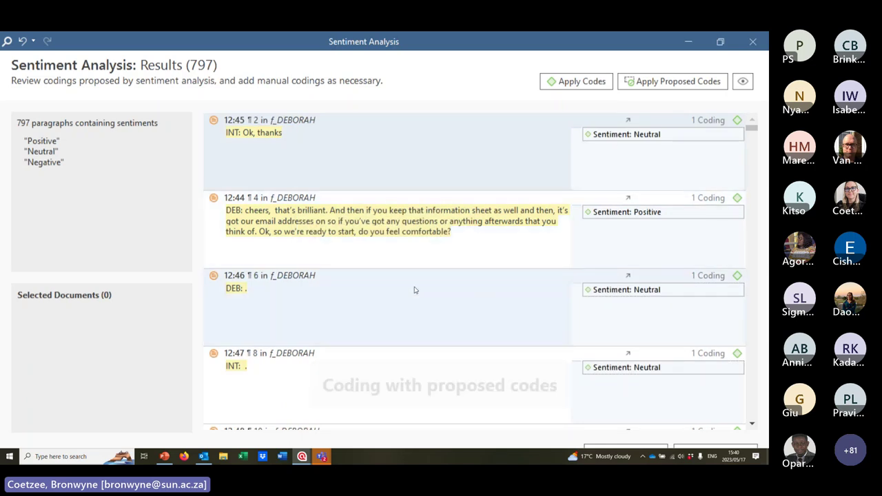
{"action": "scroll", "coordinate": [659, 231], "scroll_direction": "down", "scroll_amount": 2}
{"action": "scroll", "coordinate": [658, 231], "scroll_direction": "down", "scroll_amount": 6}
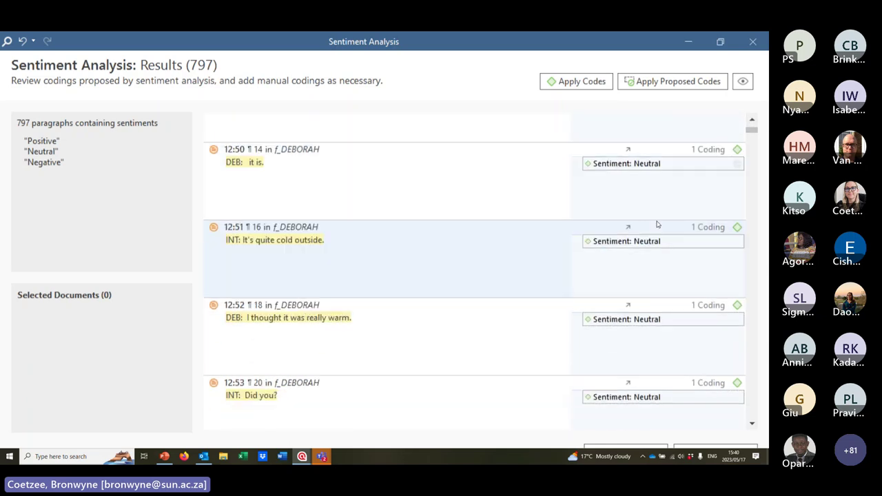
{"action": "scroll", "coordinate": [660, 228], "scroll_direction": "down", "scroll_amount": 2}
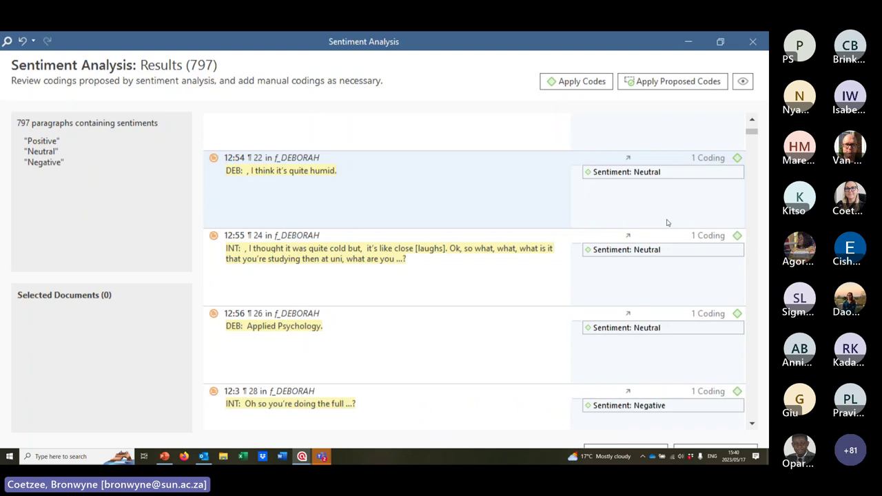
Check the preview size options for the sentiment results without changing them, and close the Sentiment Analysis window
{"action": "scroll", "coordinate": [679, 241], "scroll_direction": "down", "scroll_amount": 2}
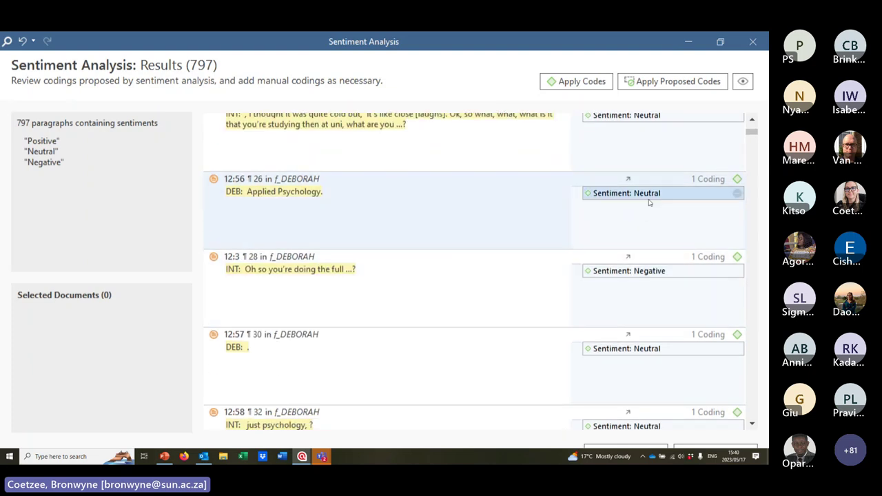
{"action": "left_click", "coordinate": [743, 83]}
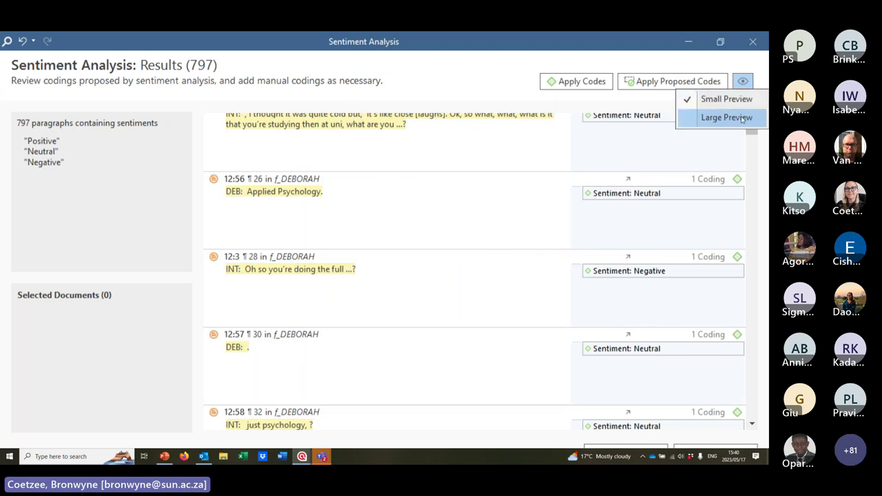
{"action": "left_click", "coordinate": [459, 219]}
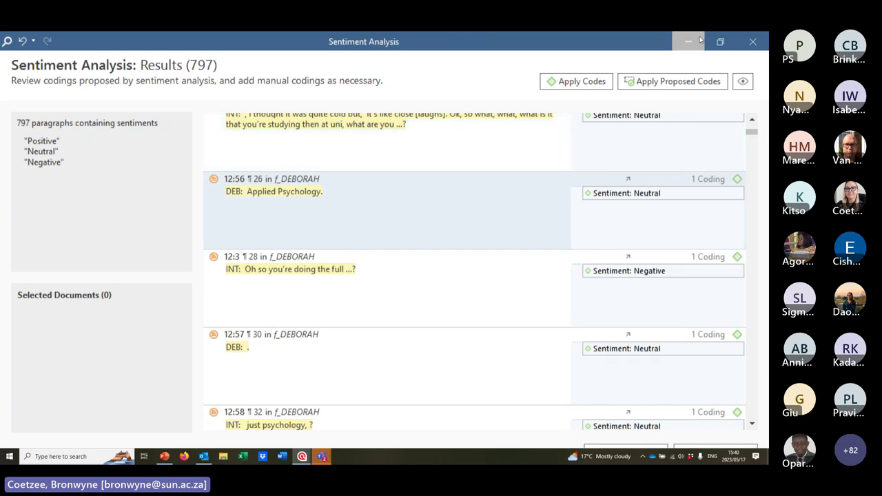
{"action": "left_click", "coordinate": [753, 43]}
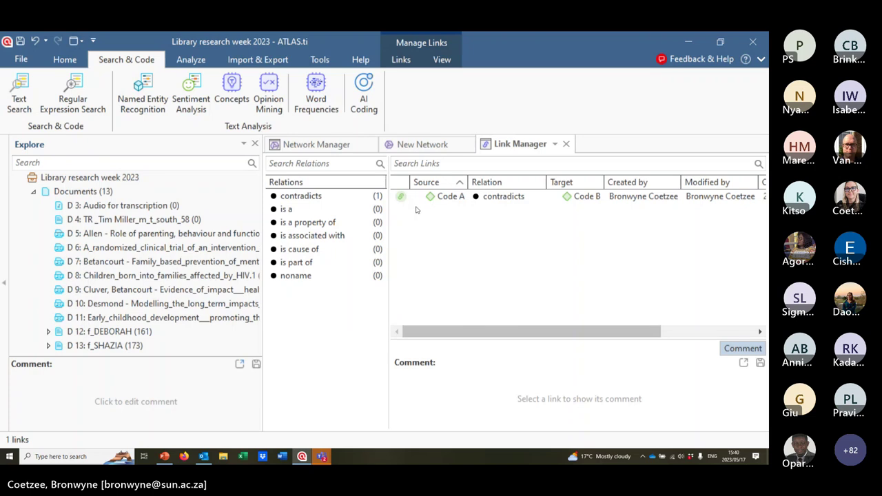
Collapse the document list, expand the Sentiment code in the project tree and examine its Negative, Neutral and Positive subcodes
{"action": "left_click", "coordinate": [33, 193]}
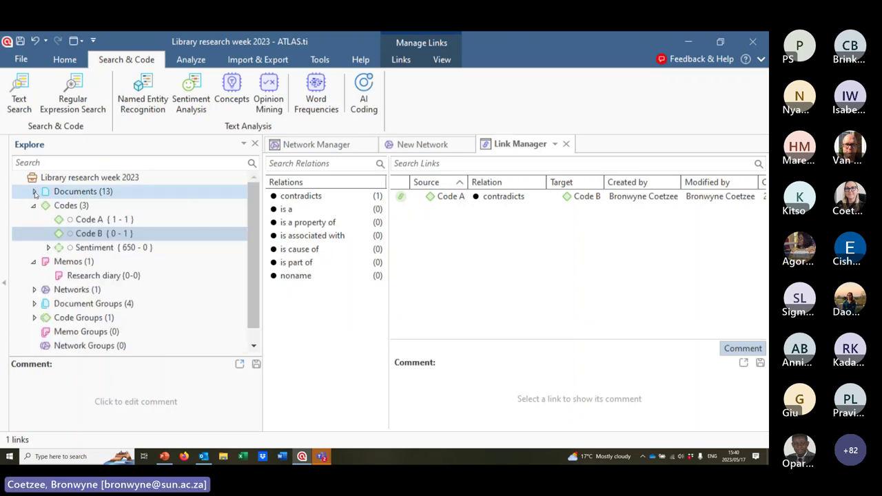
{"action": "left_click", "coordinate": [91, 248]}
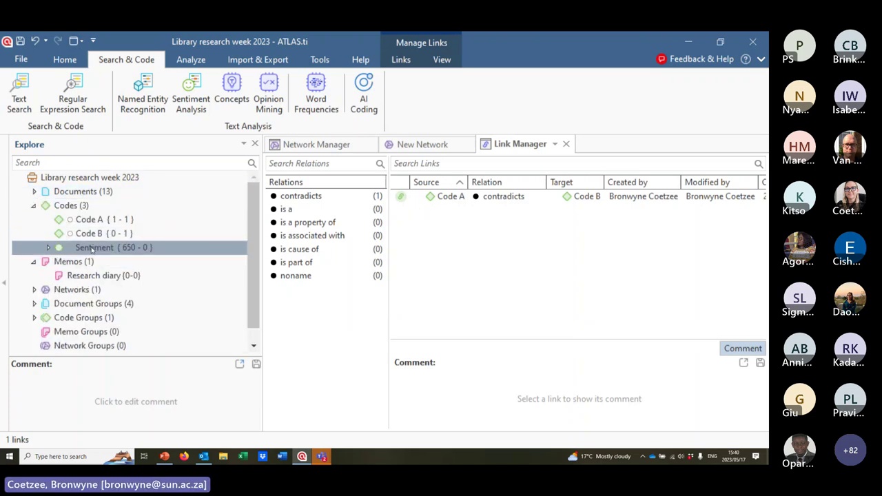
{"action": "left_click", "coordinate": [48, 248]}
{"action": "scroll", "coordinate": [86, 262], "scroll_direction": "down", "scroll_amount": 1}
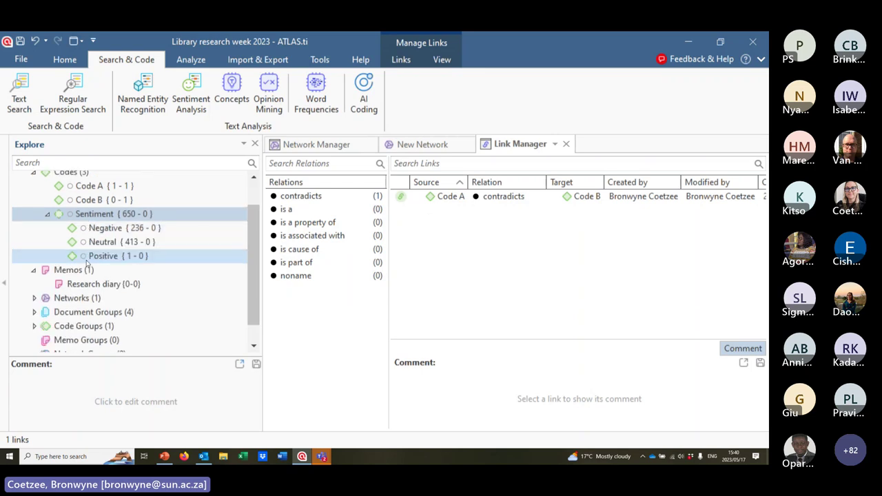
{"action": "left_click", "coordinate": [107, 229]}
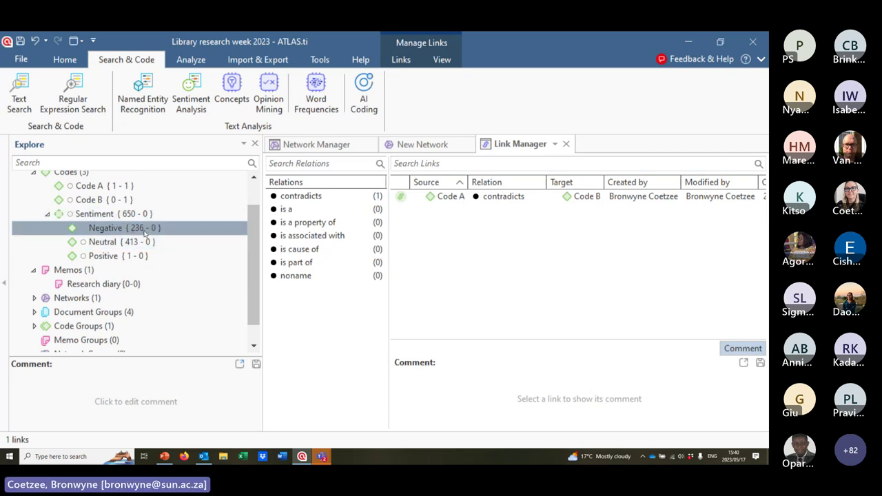
{"action": "left_click", "coordinate": [101, 247]}
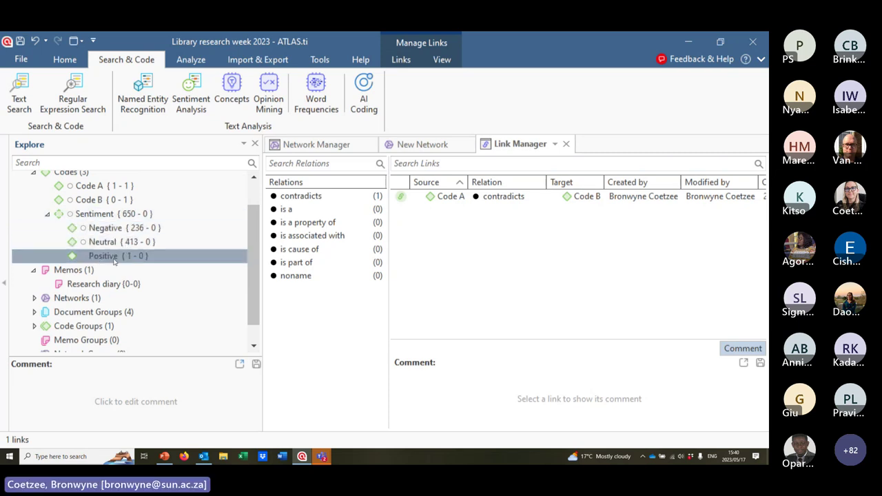
{"action": "left_click", "coordinate": [104, 256]}
{"action": "scroll", "coordinate": [103, 258], "scroll_direction": "up", "scroll_amount": 1}
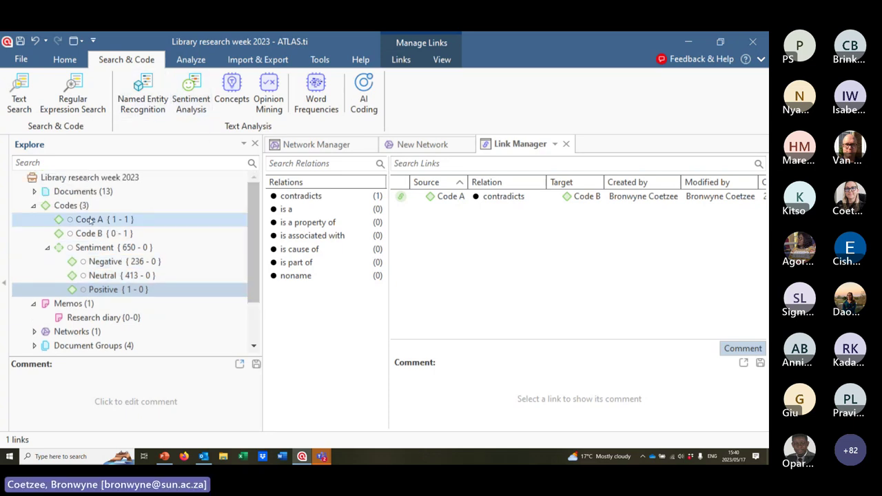
Run the Concepts analysis on document D5, and replace that selection with interview document D12
{"action": "left_click", "coordinate": [233, 83]}
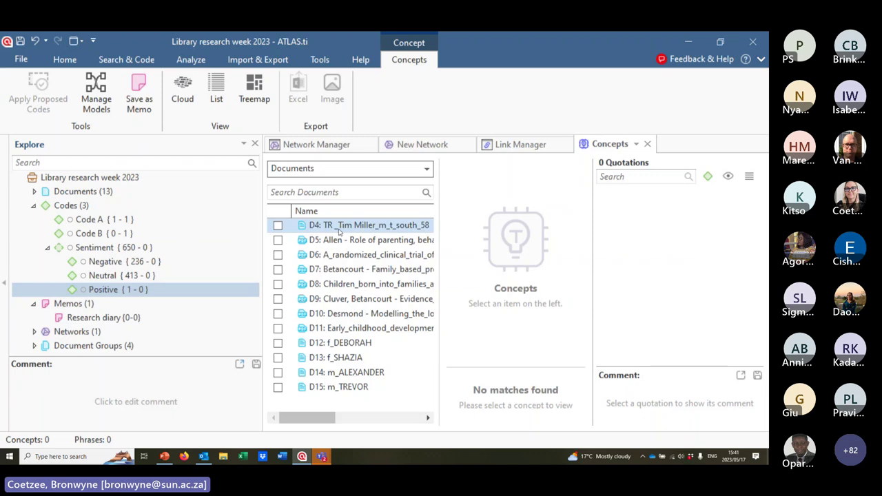
{"action": "left_click", "coordinate": [278, 240]}
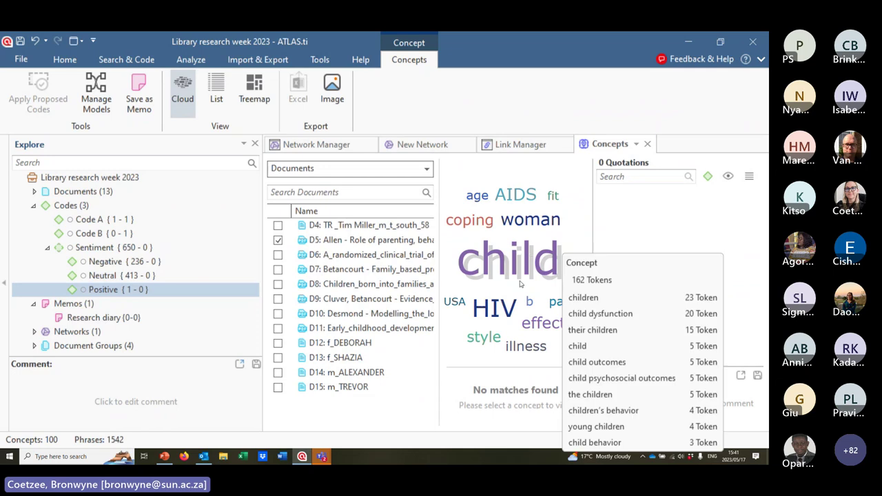
{"action": "left_click", "coordinate": [278, 343]}
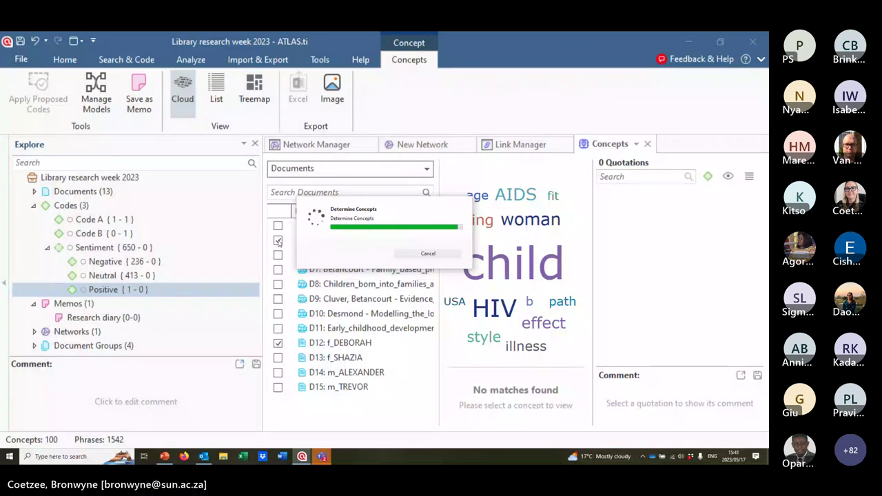
{"action": "left_click", "coordinate": [277, 240]}
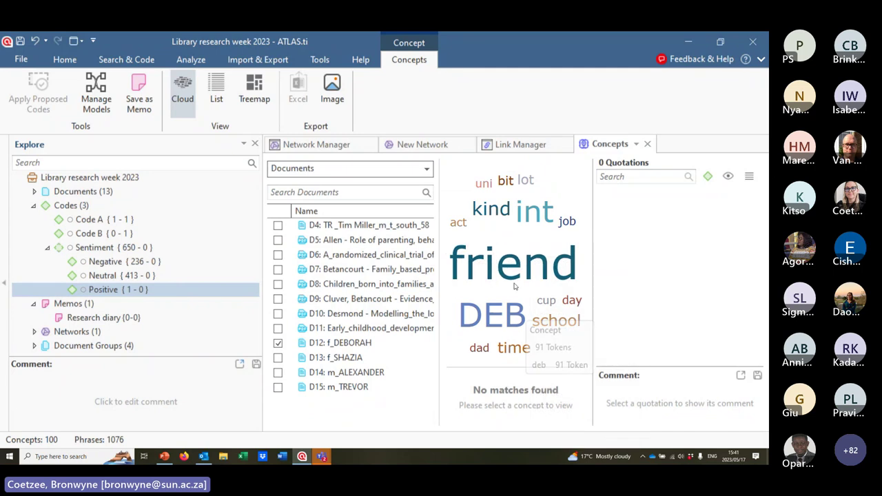
Show the results for the concept "friend", widen the results area, and examine the matching quotations and phrase variants
{"action": "left_click", "coordinate": [519, 272]}
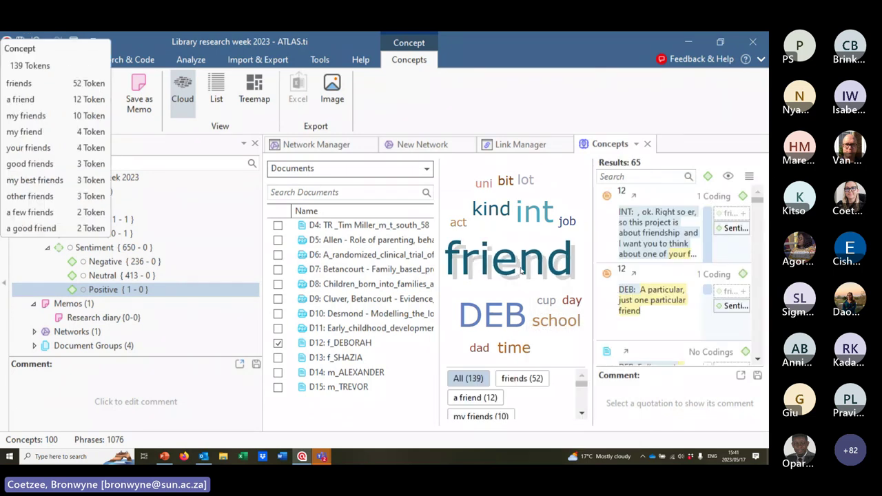
{"action": "left_click_drag", "start_coordinate": [593, 223], "coordinate": [574, 223]}
{"action": "scroll", "coordinate": [648, 232], "scroll_direction": "down", "scroll_amount": 1}
{"action": "scroll", "coordinate": [647, 232], "scroll_direction": "down", "scroll_amount": 1}
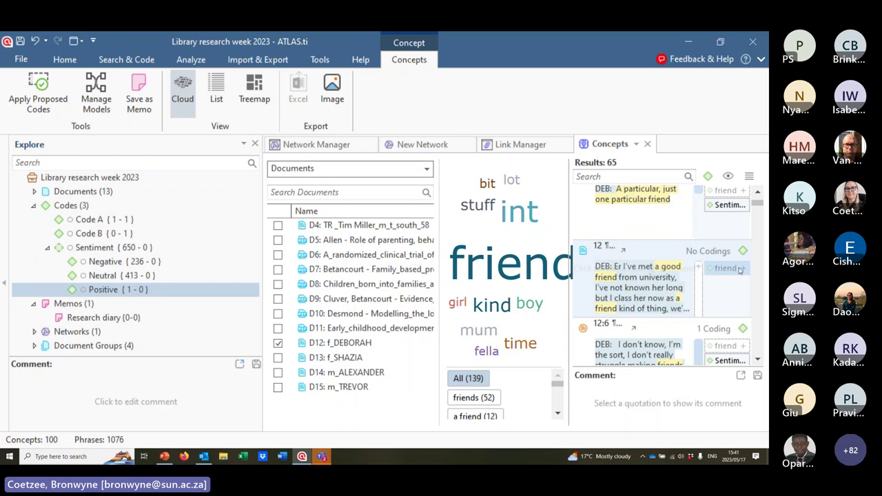
{"action": "scroll", "coordinate": [476, 397], "scroll_direction": "down", "scroll_amount": 2}
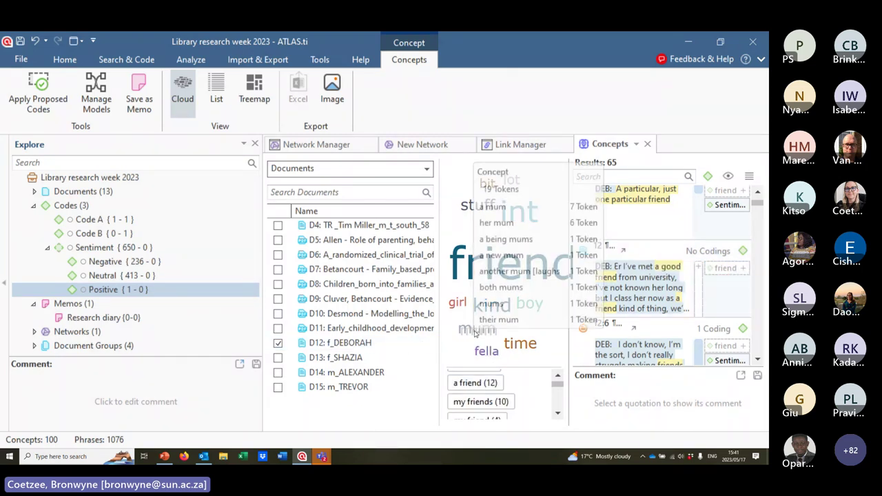
{"action": "scroll", "coordinate": [493, 387], "scroll_direction": "down", "scroll_amount": 1}
{"action": "scroll", "coordinate": [492, 387], "scroll_direction": "down", "scroll_amount": 4}
{"action": "scroll", "coordinate": [488, 387], "scroll_direction": "up", "scroll_amount": 6}
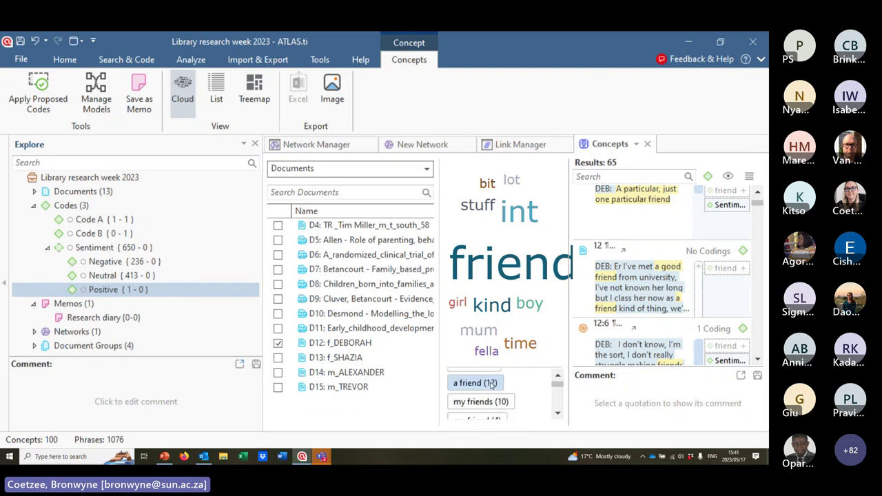
{"action": "scroll", "coordinate": [490, 388], "scroll_direction": "down", "scroll_amount": 5}
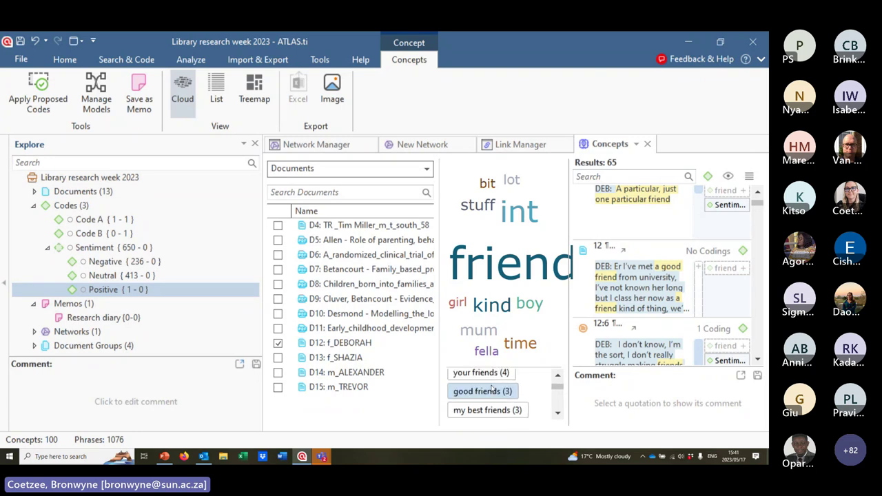
{"action": "scroll", "coordinate": [493, 388], "scroll_direction": "down", "scroll_amount": 5}
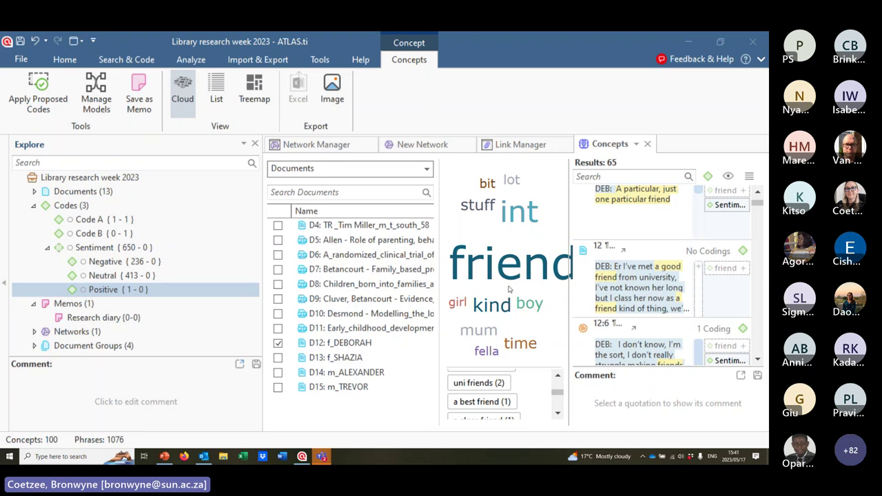
{"action": "left_click", "coordinate": [592, 178]}
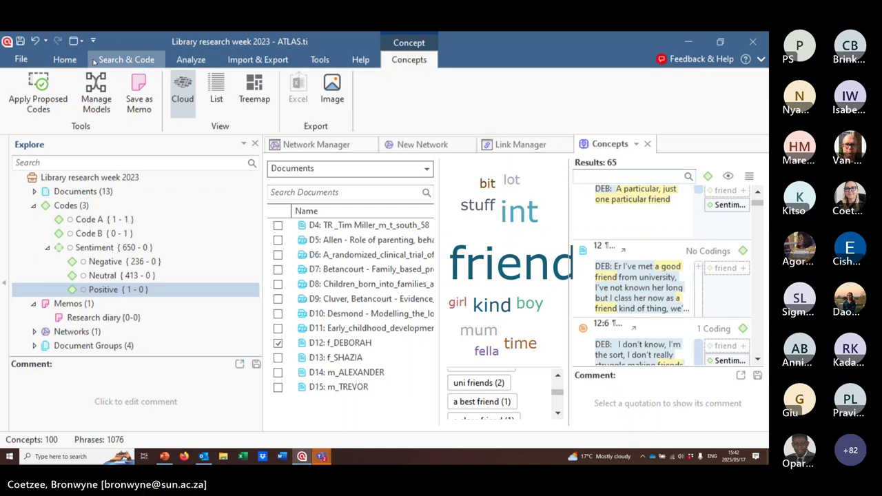
Close the Concepts, Link Manager, New Network and Network Manager views and return to the search and coding tools
{"action": "left_click", "coordinate": [115, 61]}
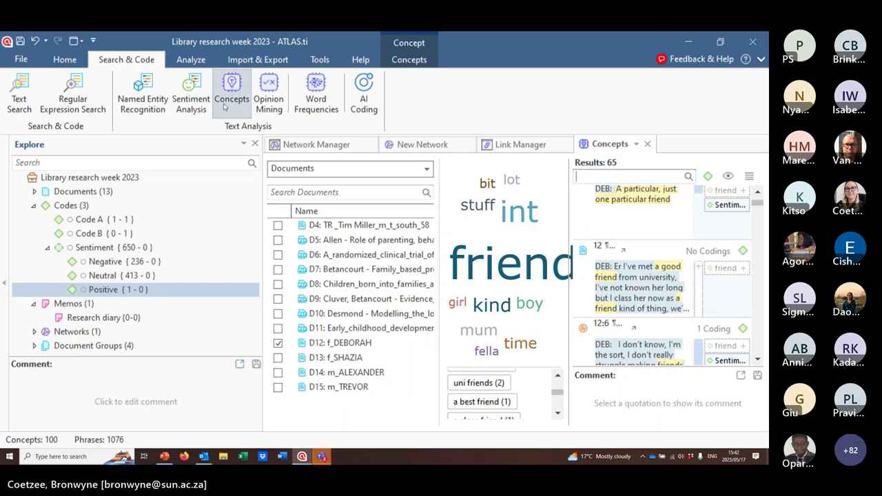
{"action": "left_click", "coordinate": [647, 145]}
{"action": "left_click", "coordinate": [566, 145]}
{"action": "left_click", "coordinate": [470, 145]}
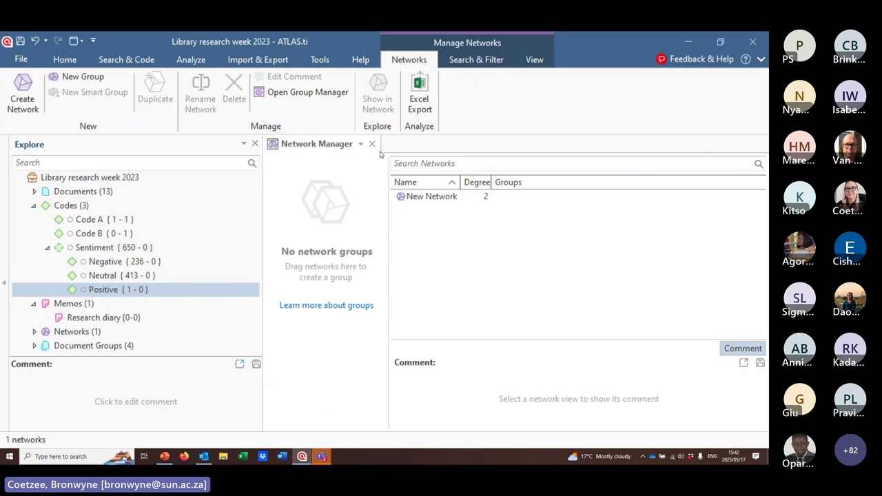
{"action": "left_click", "coordinate": [373, 144]}
{"action": "left_click", "coordinate": [114, 59]}
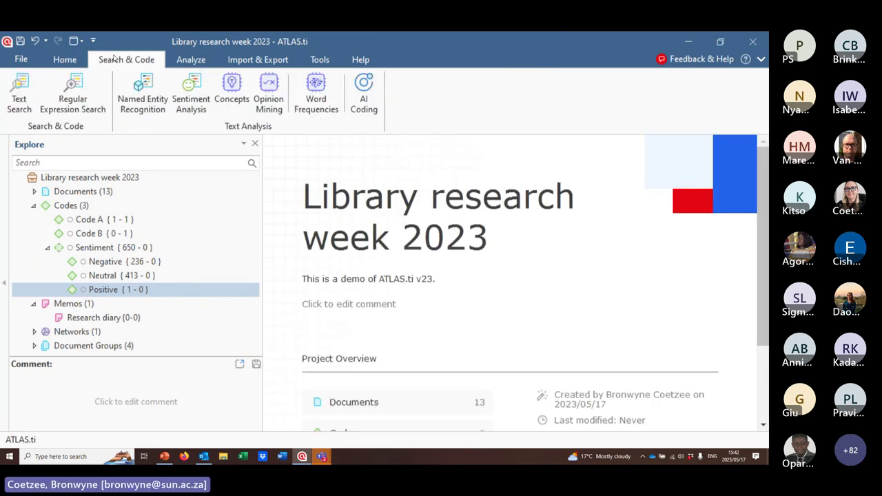
Run Opinion Mining on interview document D12 and resize the panes to give the opinion charts more room
{"action": "left_click", "coordinate": [277, 90]}
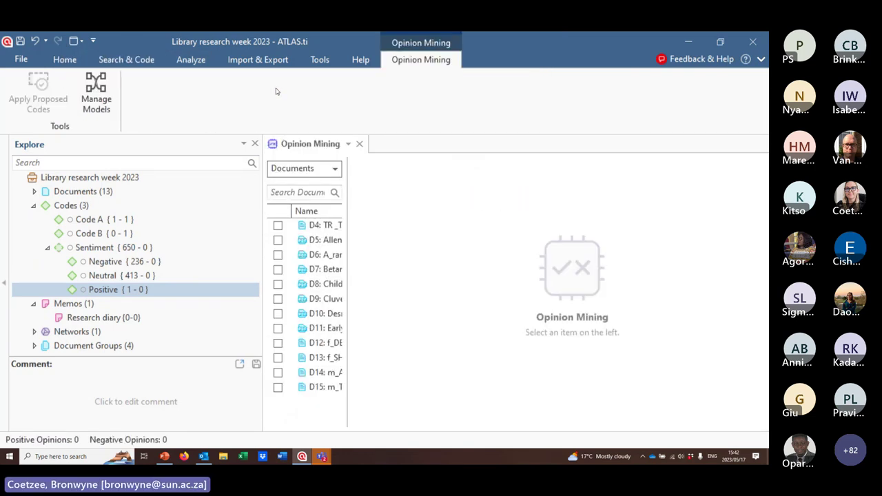
{"action": "left_click_drag", "start_coordinate": [348, 190], "coordinate": [459, 193]}
{"action": "left_click", "coordinate": [277, 343]}
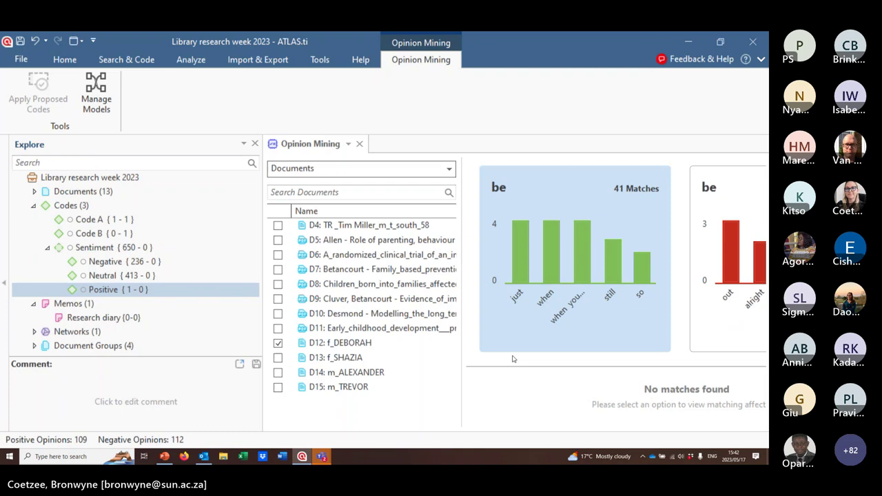
{"action": "left_click_drag", "start_coordinate": [462, 317], "coordinate": [389, 307]}
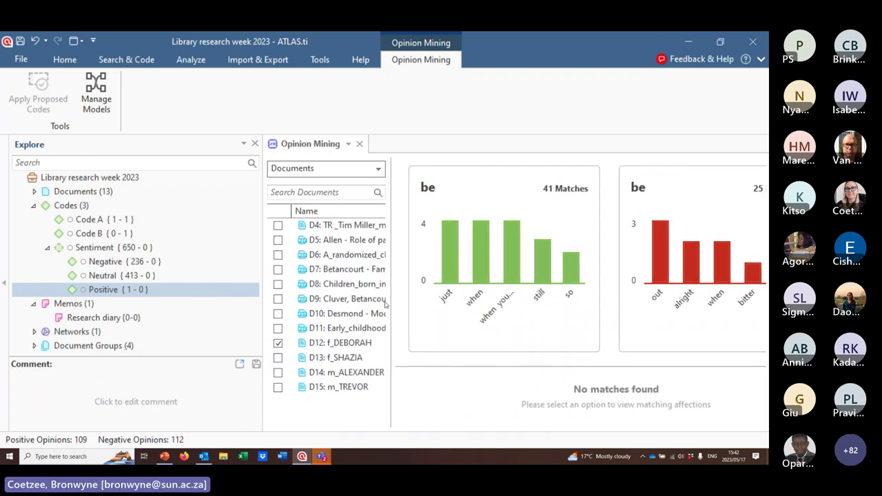
{"action": "left_click_drag", "start_coordinate": [263, 257], "coordinate": [167, 257]}
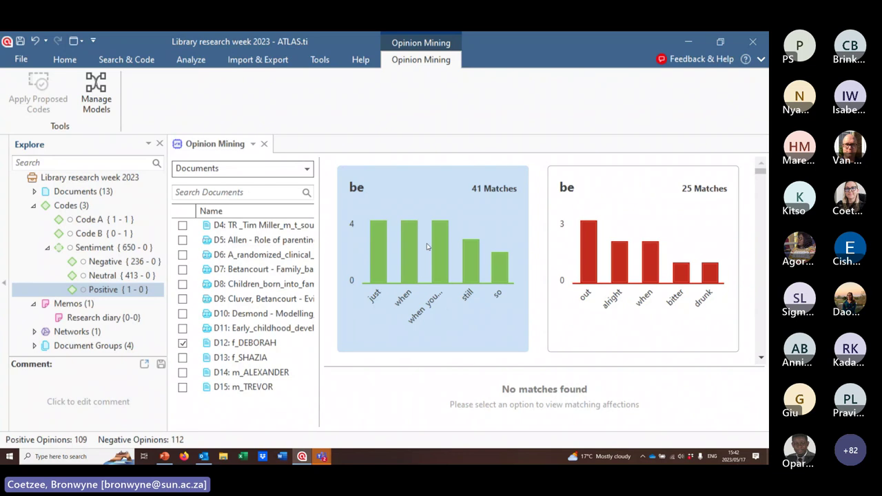
Examine the positive and negative "be" opinions and the positive comma opinions, filtering the comma matches to "dead"
{"action": "left_click", "coordinate": [383, 276]}
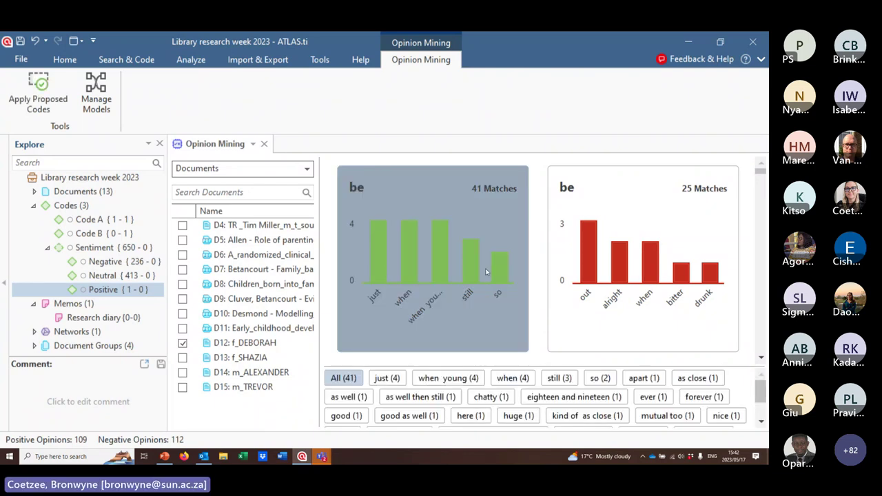
{"action": "scroll", "coordinate": [452, 354], "scroll_direction": "down", "scroll_amount": 2}
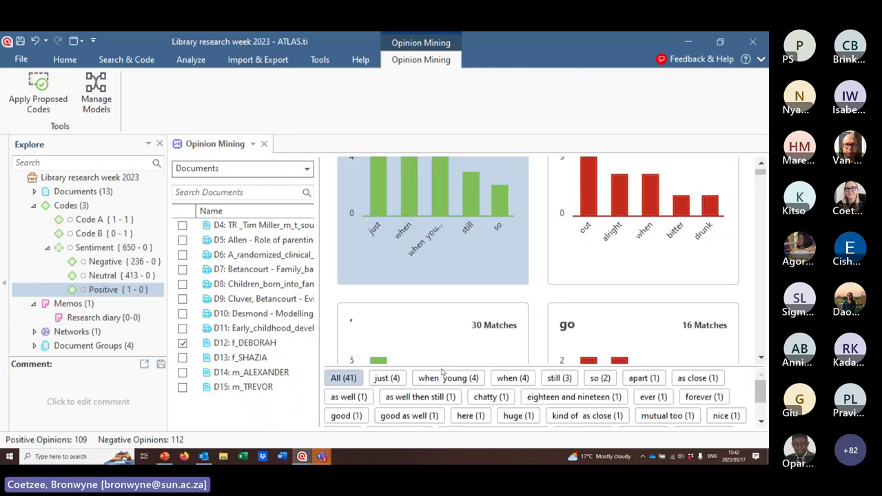
{"action": "left_click", "coordinate": [597, 279]}
{"action": "scroll", "coordinate": [597, 278], "scroll_direction": "down", "scroll_amount": 3}
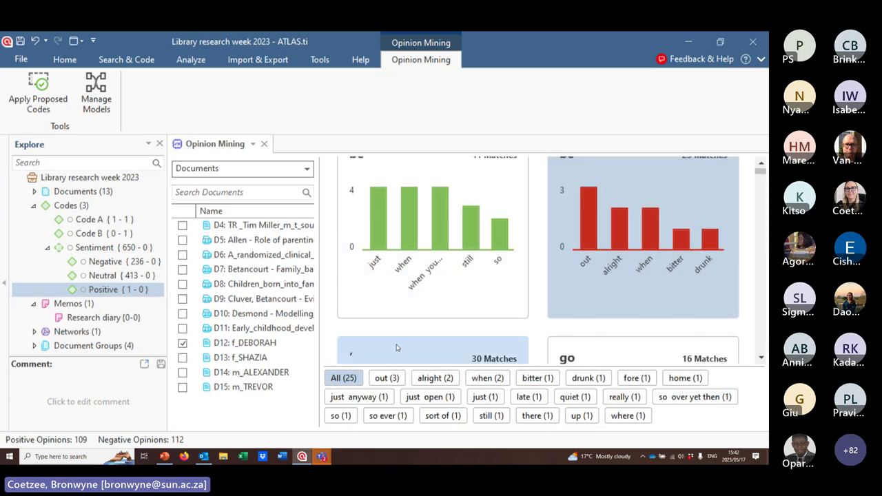
{"action": "left_click", "coordinate": [448, 305]}
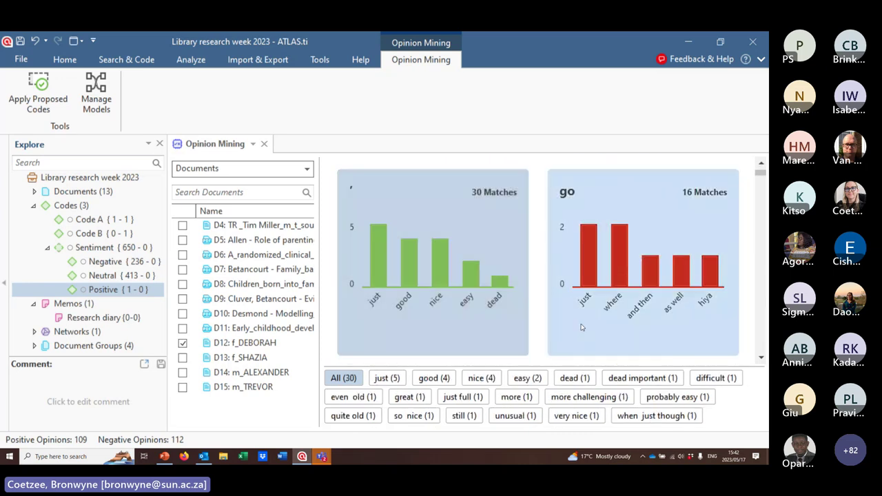
{"action": "scroll", "coordinate": [642, 331], "scroll_direction": "down", "scroll_amount": 3}
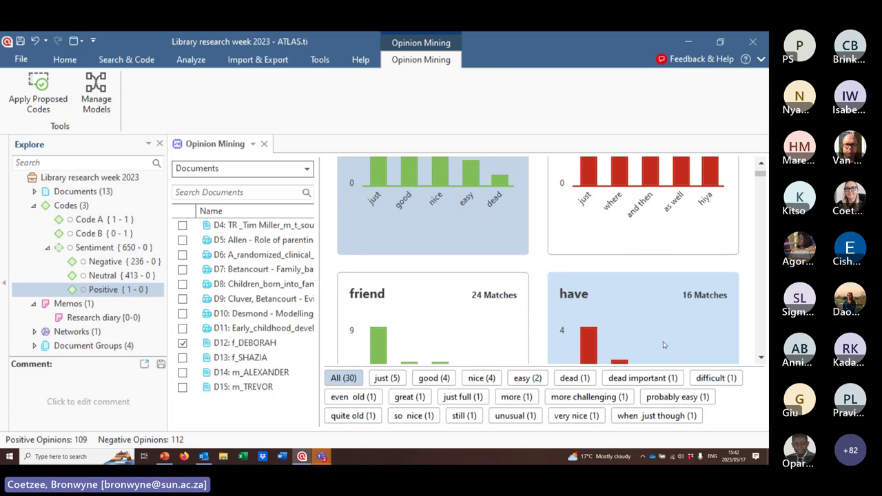
{"action": "left_click", "coordinate": [574, 380]}
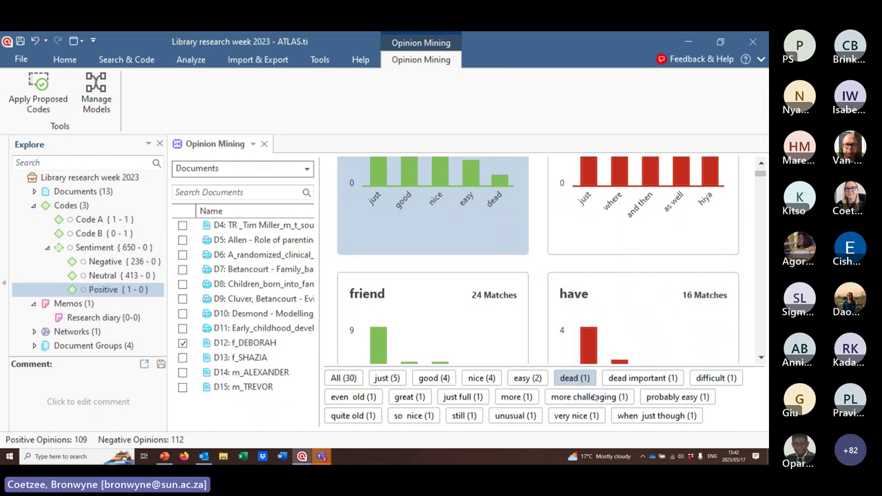
{"action": "scroll", "coordinate": [538, 262], "scroll_direction": "up", "scroll_amount": 6}
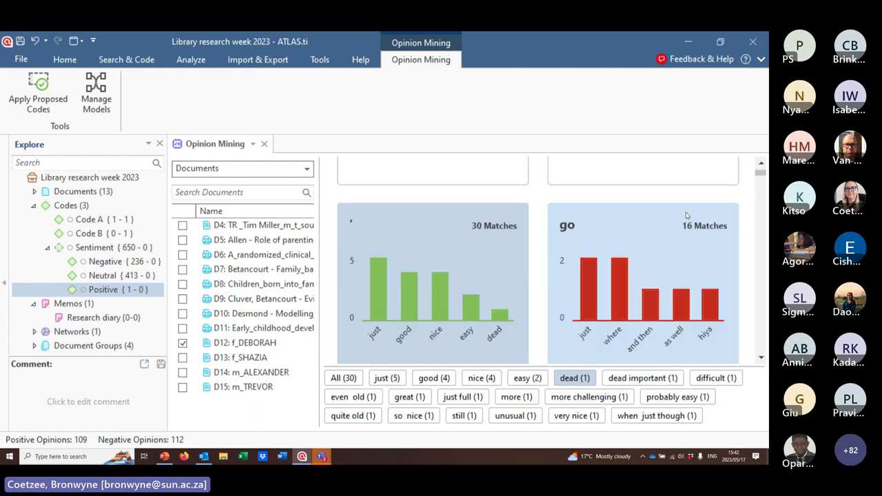
Close the Opinion Mining results and open the Word Frequencies analysis
{"action": "left_click", "coordinate": [115, 61]}
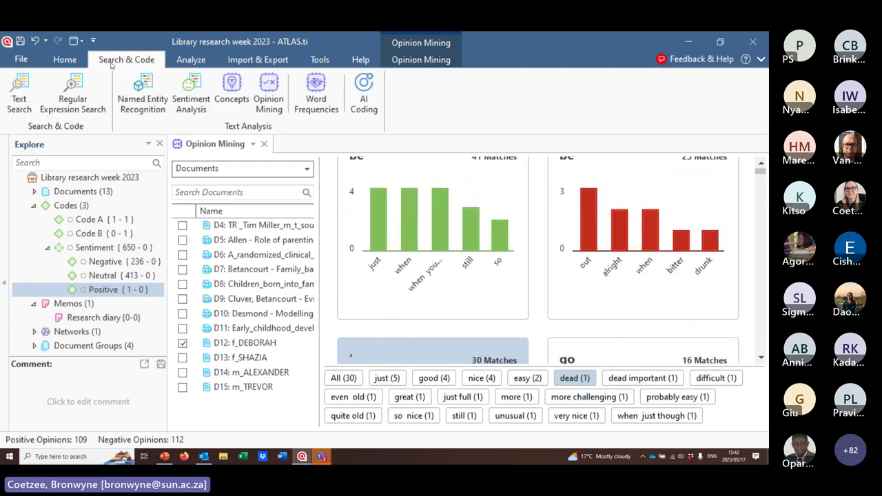
{"action": "left_click", "coordinate": [264, 144]}
{"action": "left_click", "coordinate": [317, 96]}
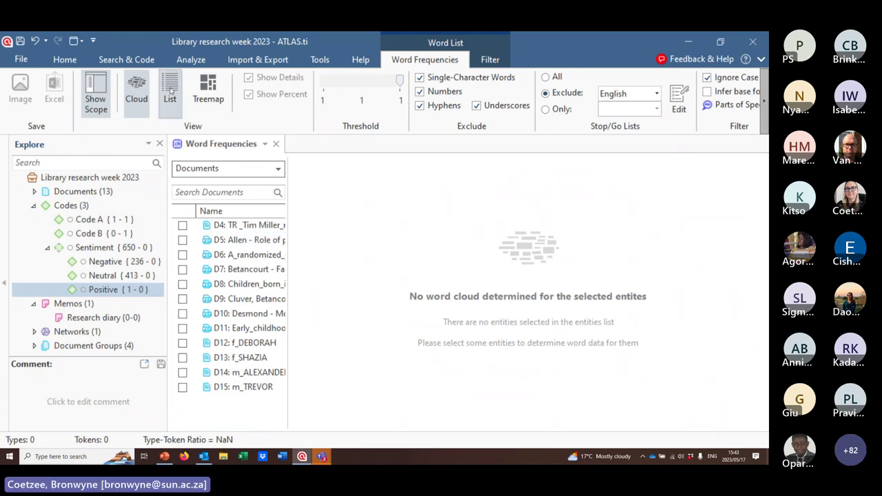
Build a word cloud from documents D4 to D11
{"action": "left_click", "coordinate": [182, 225]}
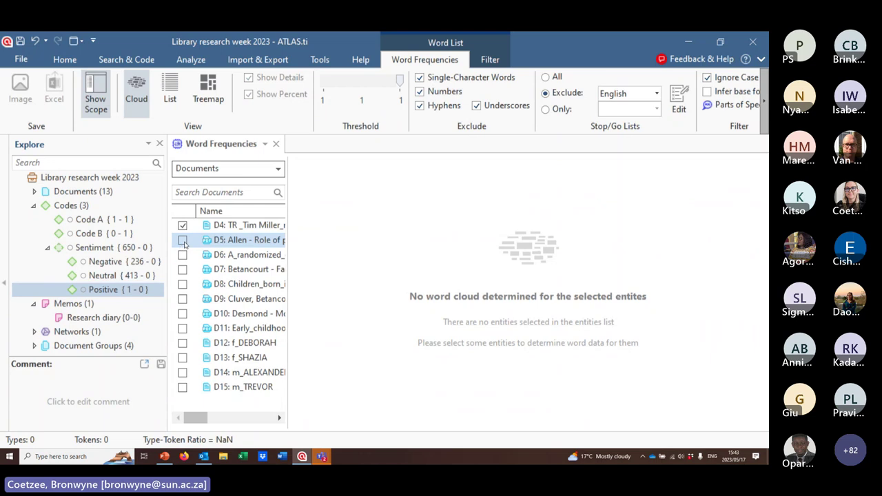
{"action": "left_click", "coordinate": [183, 240]}
{"action": "left_click", "coordinate": [183, 256]}
{"action": "left_click", "coordinate": [183, 269]}
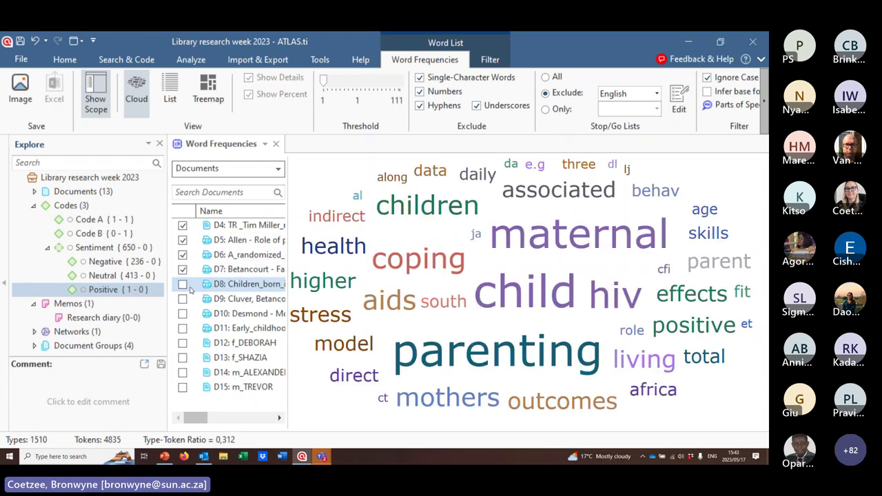
{"action": "left_click", "coordinate": [183, 284]}
{"action": "left_click", "coordinate": [183, 299]}
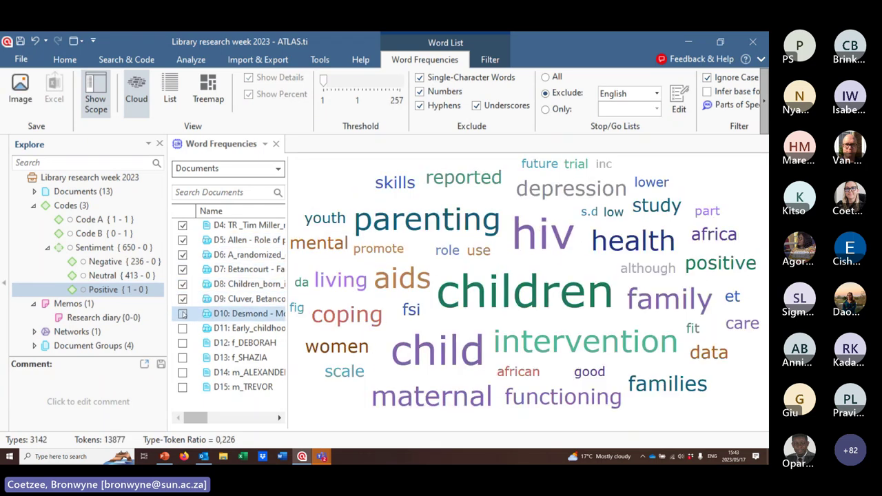
{"action": "left_click", "coordinate": [183, 314]}
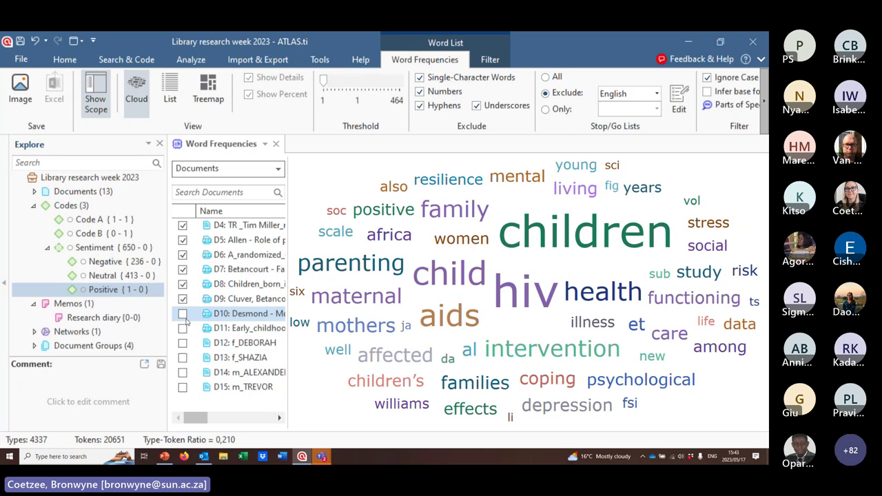
{"action": "left_click", "coordinate": [182, 313]}
{"action": "left_click", "coordinate": [182, 328]}
{"action": "left_click", "coordinate": [183, 343]}
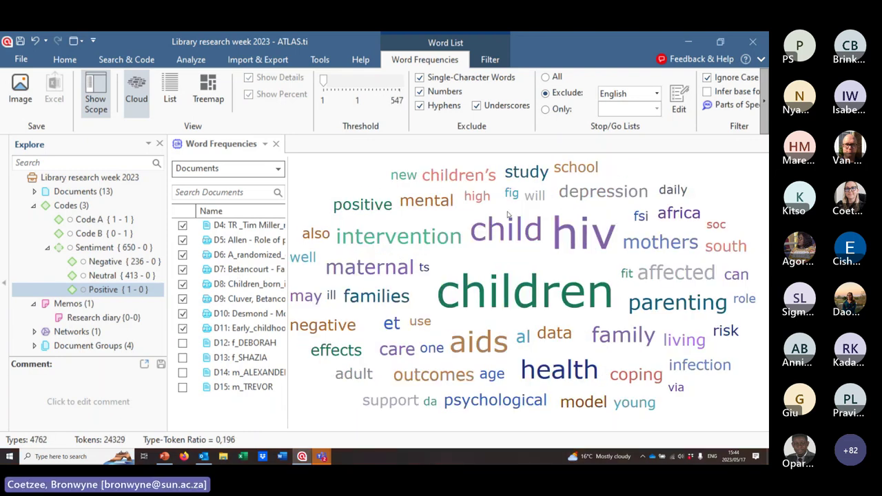
Show the save dialog for exporting the word cloud as an image, cancel it, and close Word Frequencies
{"action": "left_click", "coordinate": [20, 89]}
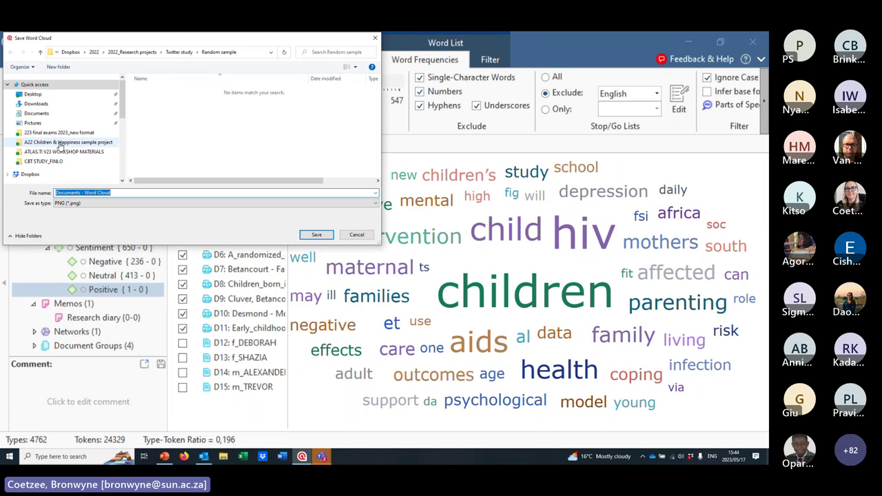
{"action": "left_click", "coordinate": [375, 37]}
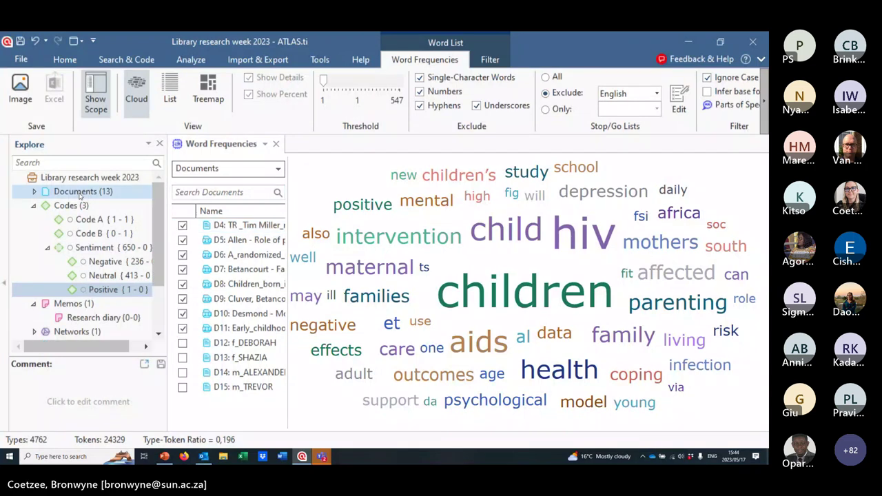
{"action": "left_click", "coordinate": [276, 143]}
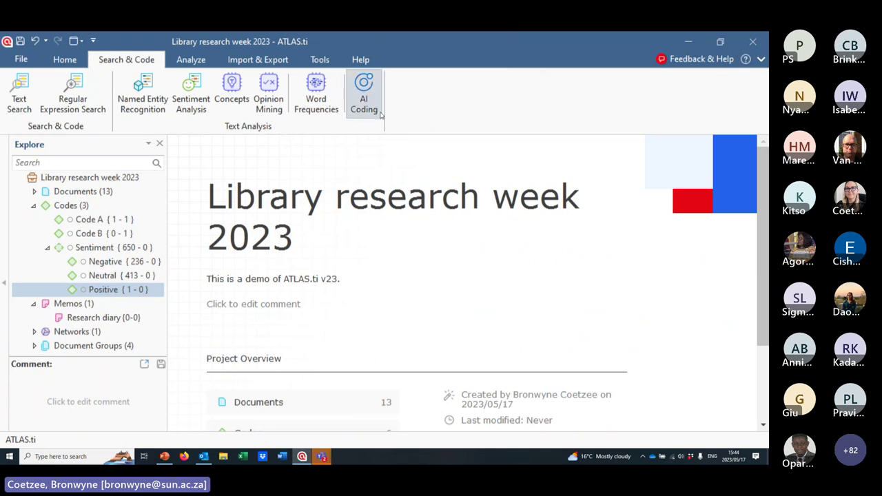
Collapse the Sentiment and Codes branches, expand Documents, and widen the project explorer to review the full document list
{"action": "left_click", "coordinate": [47, 248]}
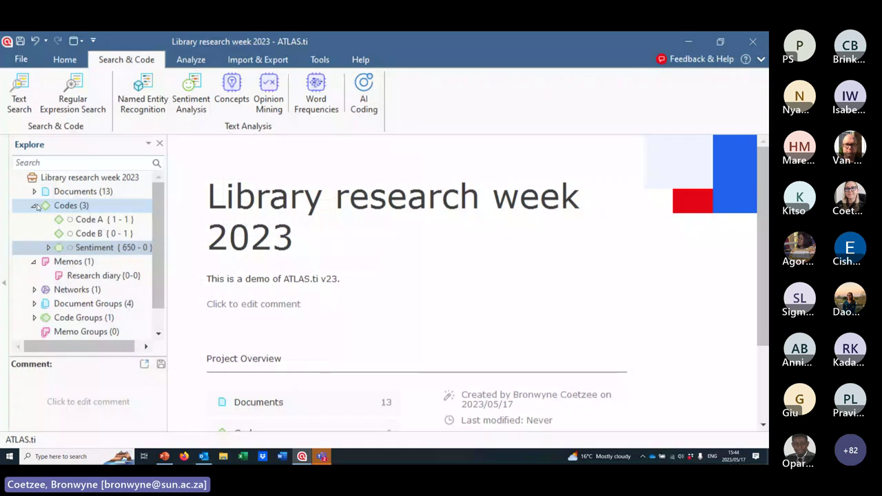
{"action": "left_click", "coordinate": [34, 206]}
{"action": "left_click", "coordinate": [33, 191]}
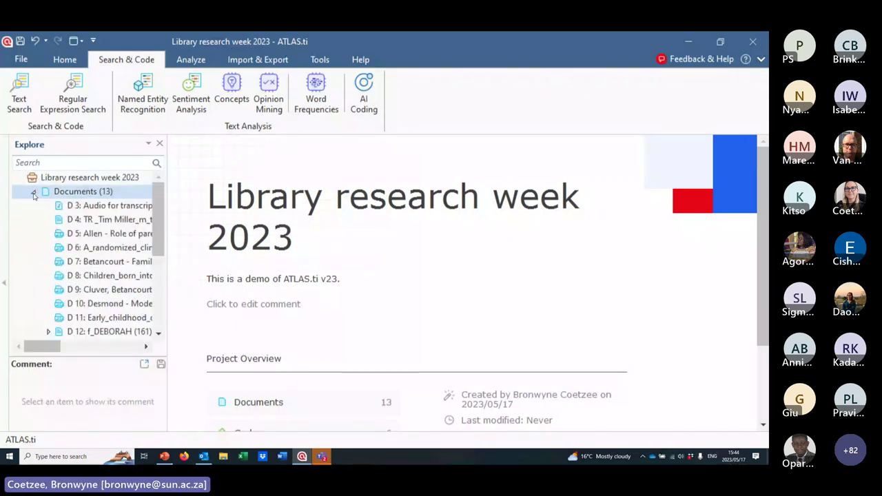
{"action": "left_click_drag", "start_coordinate": [168, 194], "coordinate": [307, 194]}
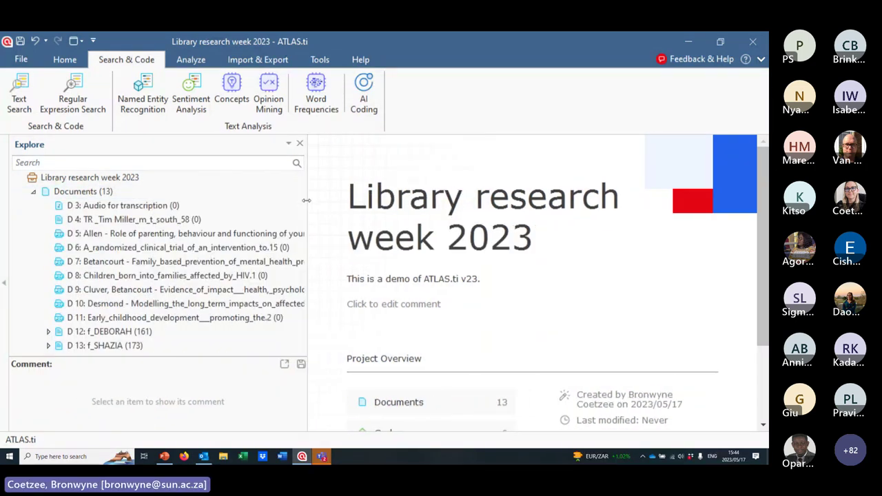
{"action": "scroll", "coordinate": [218, 257], "scroll_direction": "down", "scroll_amount": 2}
{"action": "scroll", "coordinate": [217, 258], "scroll_direction": "down", "scroll_amount": 1}
{"action": "scroll", "coordinate": [219, 290], "scroll_direction": "up", "scroll_amount": 1}
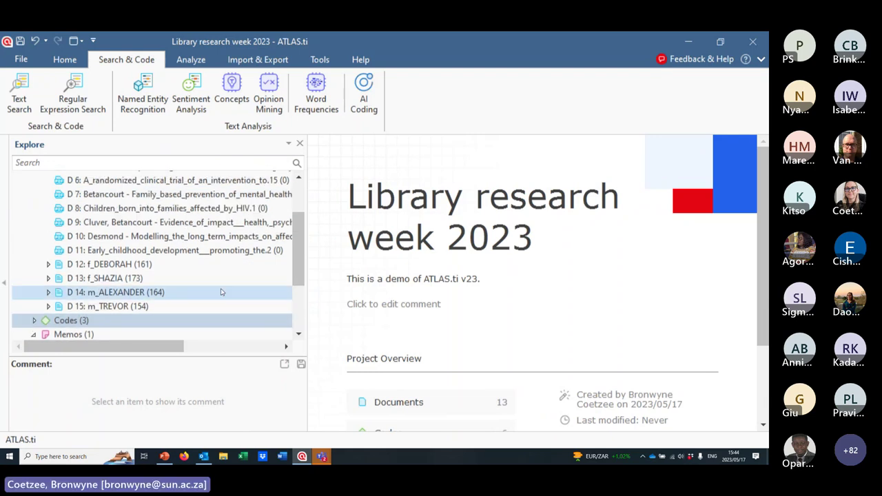
{"action": "scroll", "coordinate": [221, 292], "scroll_direction": "up", "scroll_amount": 3}
{"action": "left_click", "coordinate": [22, 59]}
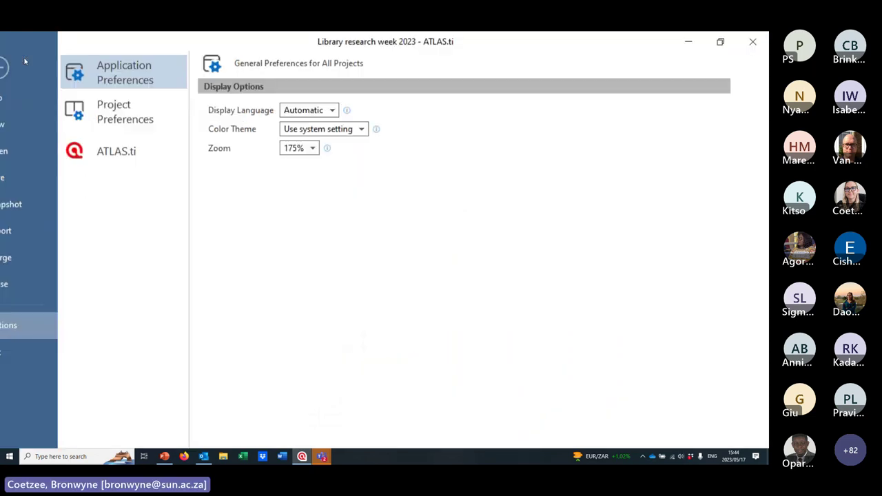
{"action": "left_click", "coordinate": [46, 61]}
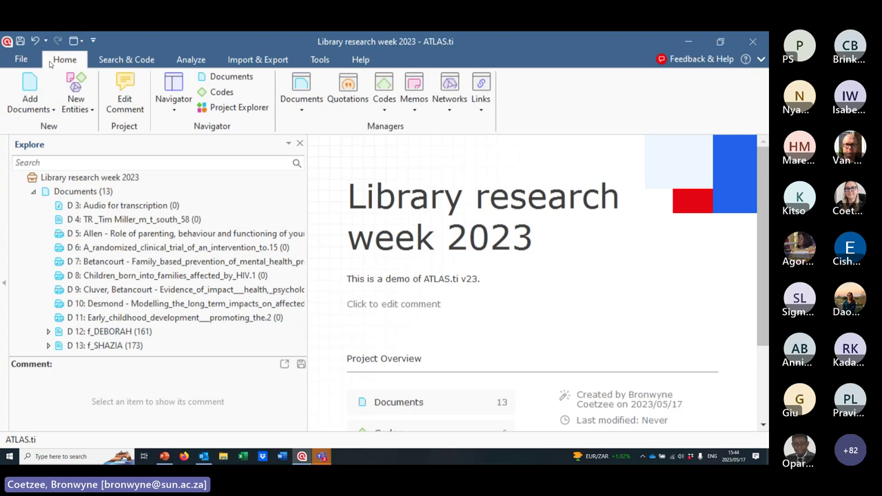
{"action": "left_click", "coordinate": [29, 100]}
{"action": "left_click", "coordinate": [61, 145]}
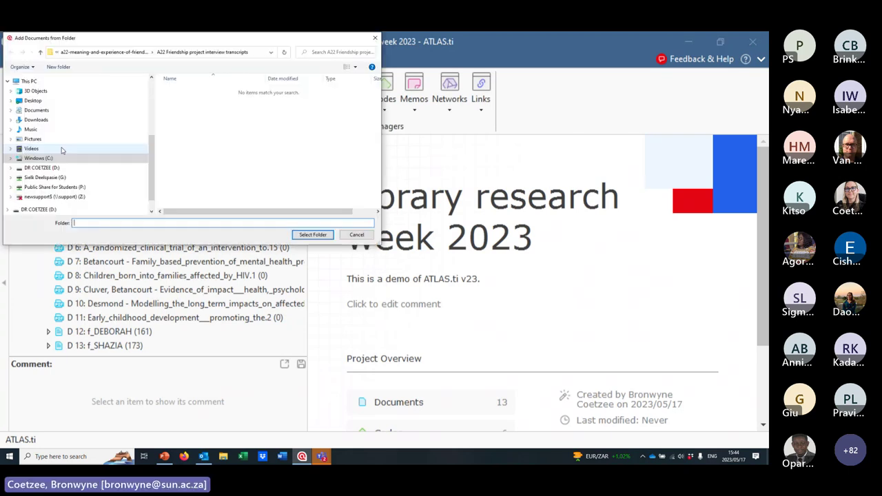
{"action": "left_click", "coordinate": [103, 52]}
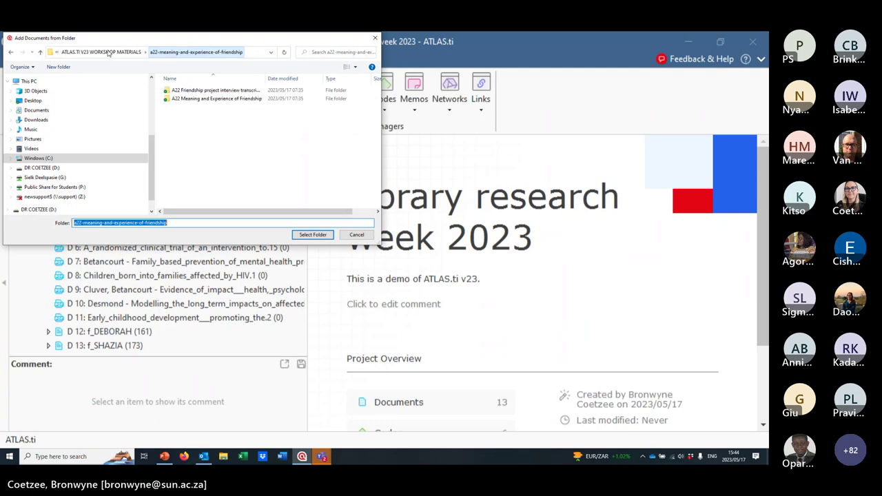
{"action": "double_click", "coordinate": [193, 98]}
{"action": "left_click", "coordinate": [110, 53]}
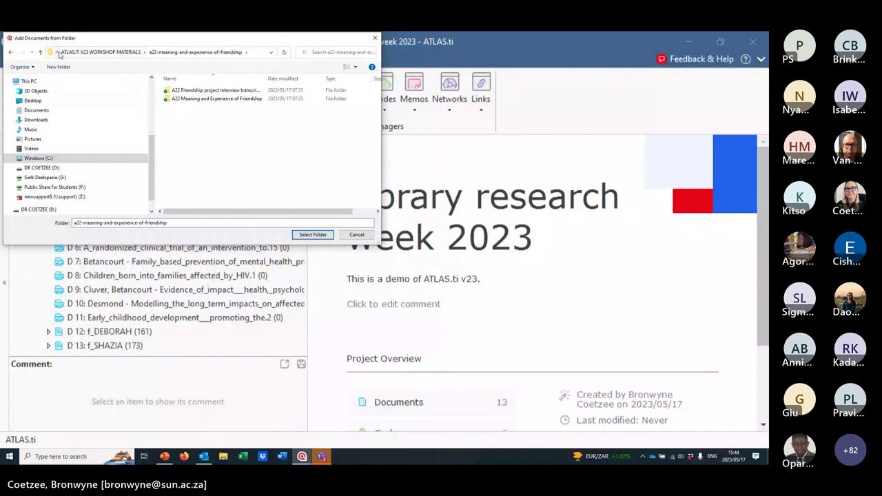
{"action": "left_click", "coordinate": [375, 37]}
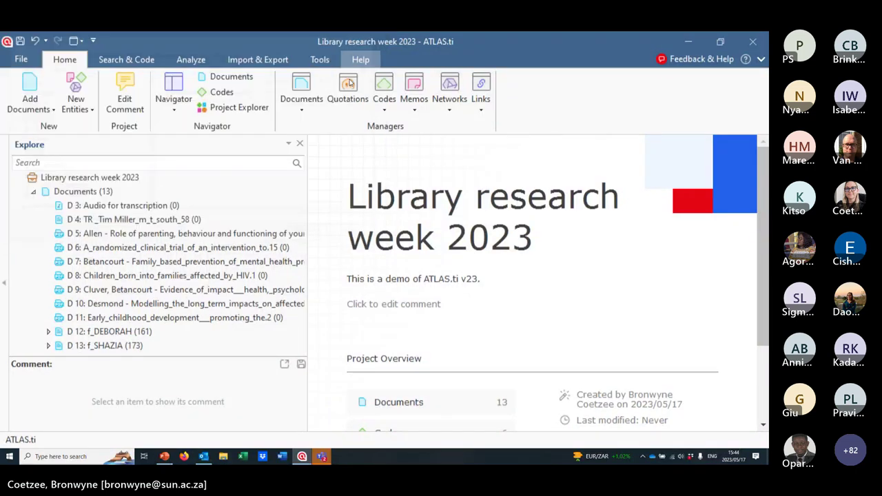
Try to add the contents of the "A22 Meaning and Experience of Friendship" folder as documents and check the project's document list
{"action": "left_click", "coordinate": [31, 104]}
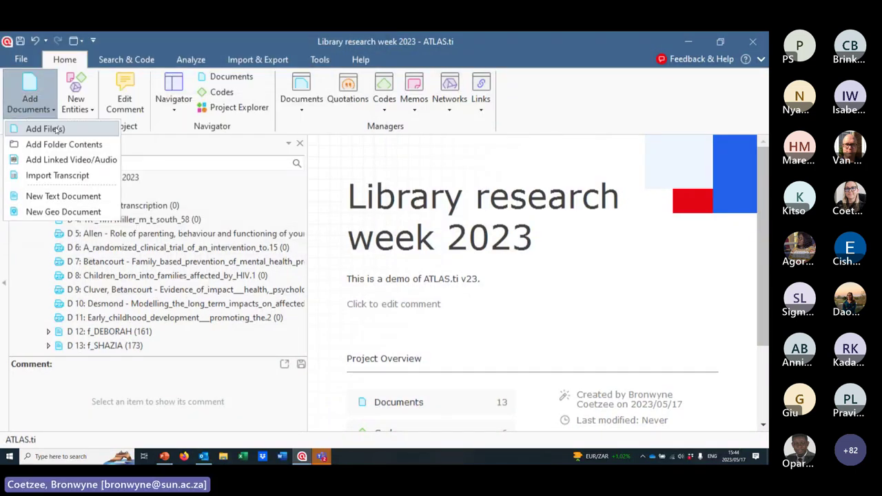
{"action": "left_click", "coordinate": [65, 144]}
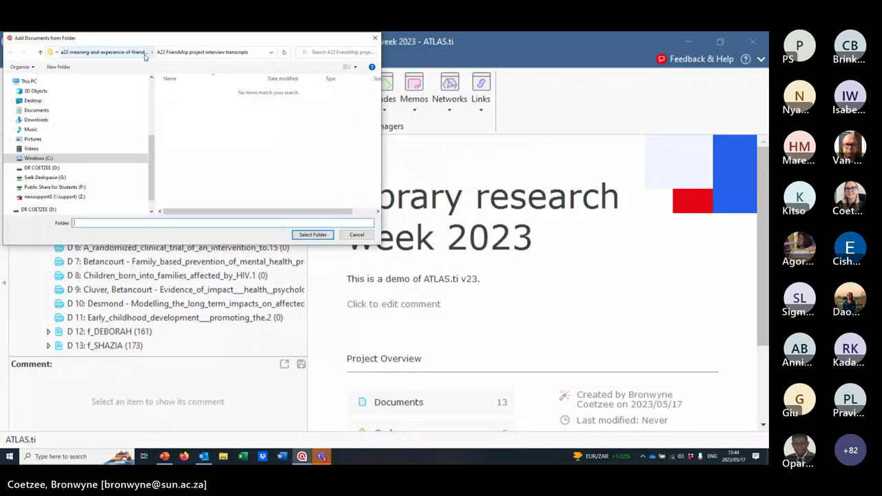
{"action": "left_click", "coordinate": [144, 55]}
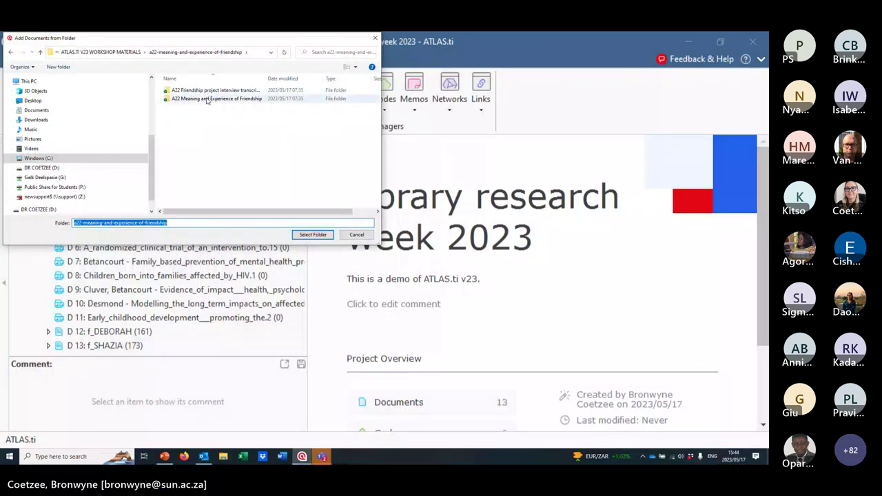
{"action": "left_click", "coordinate": [209, 100]}
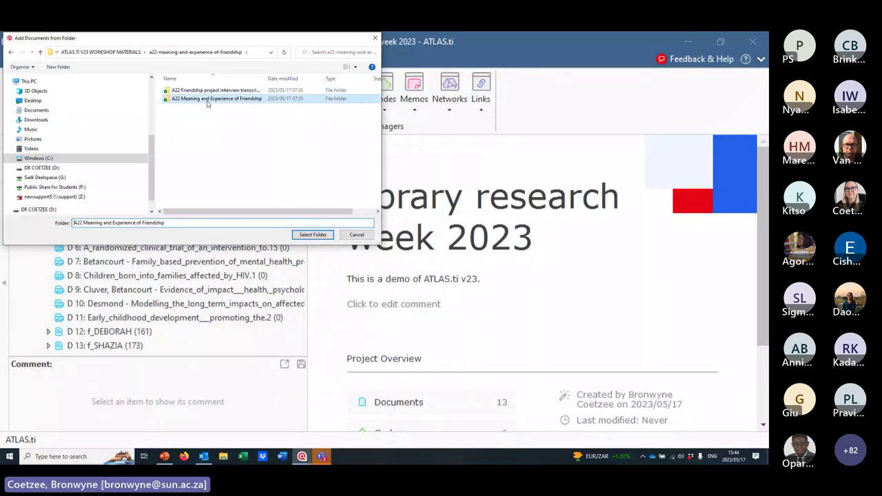
{"action": "left_click", "coordinate": [308, 236]}
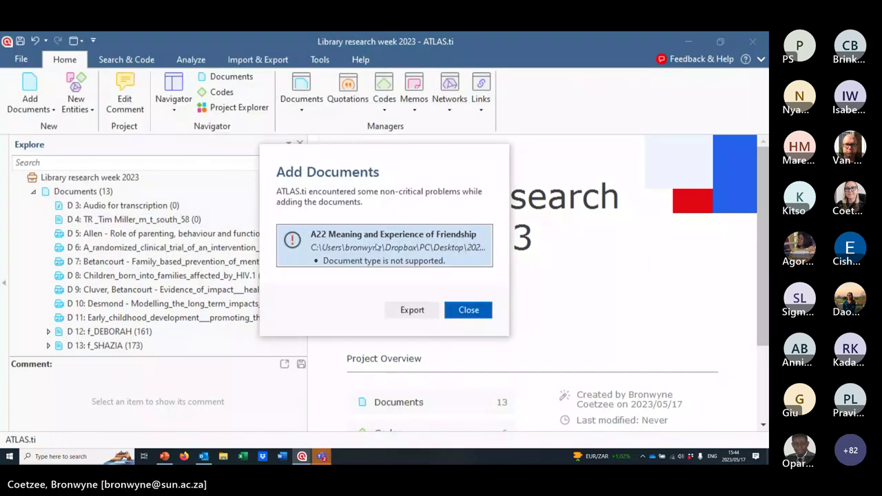
{"action": "left_click", "coordinate": [469, 309]}
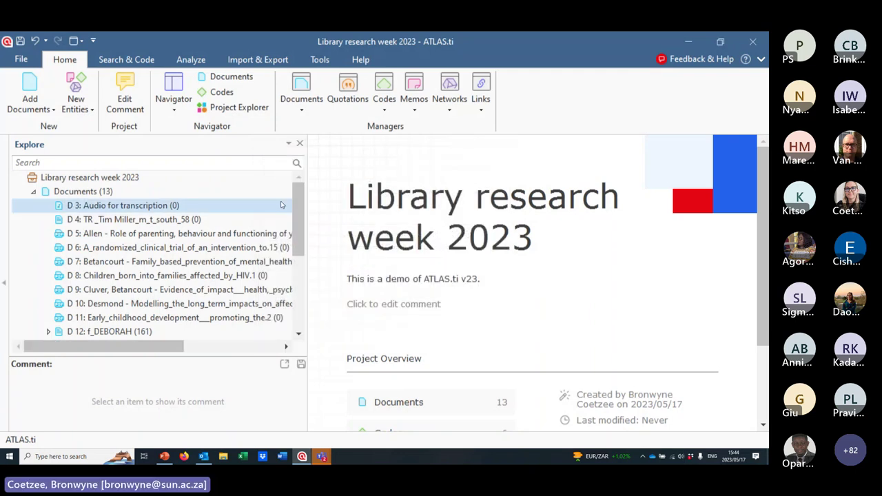
{"action": "left_click_drag", "start_coordinate": [307, 198], "coordinate": [318, 198]}
{"action": "scroll", "coordinate": [122, 260], "scroll_direction": "down", "scroll_amount": 4}
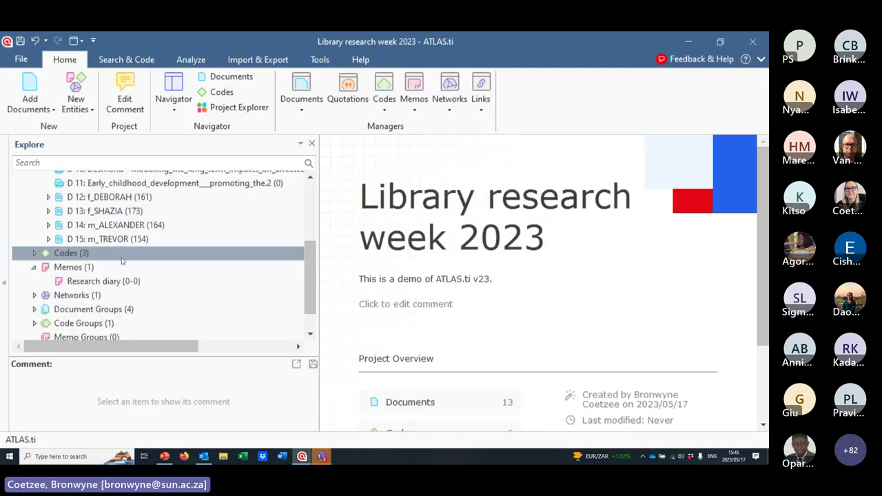
{"action": "scroll", "coordinate": [124, 262], "scroll_direction": "up", "scroll_amount": 5}
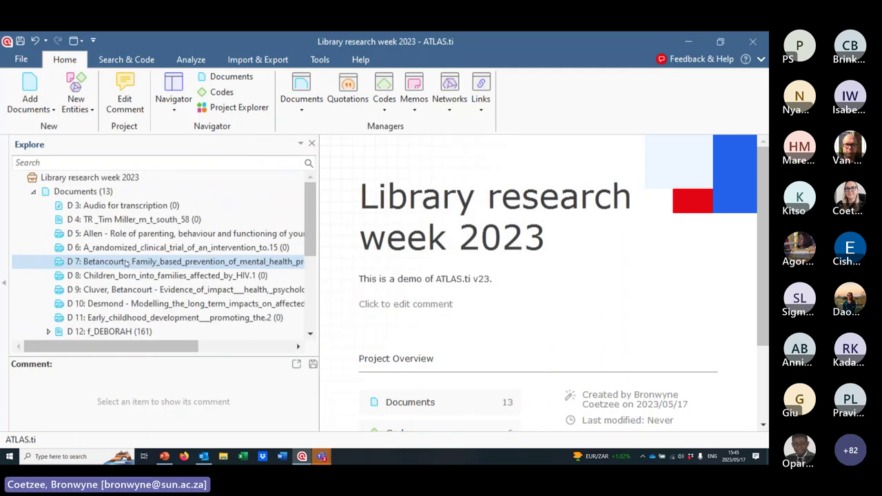
Try to add files from the "A22 Meaning and Experience of Friendship" folder, check the file type filter, and cancel the file selection
{"action": "left_click", "coordinate": [43, 110]}
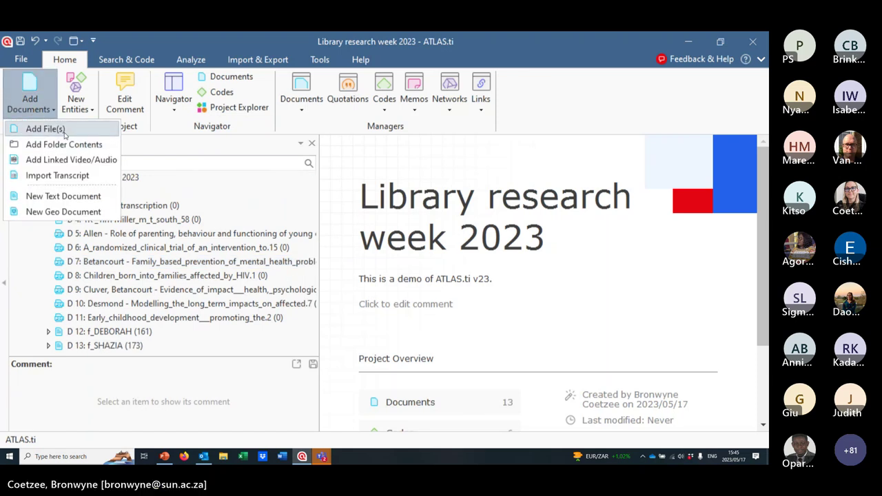
{"action": "left_click", "coordinate": [64, 133]}
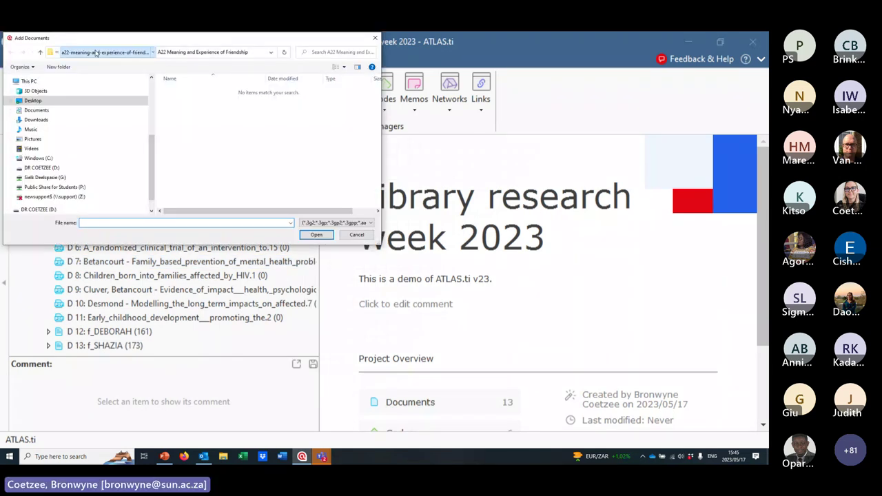
{"action": "left_click", "coordinate": [61, 55]}
{"action": "left_click", "coordinate": [59, 56]}
{"action": "left_click", "coordinate": [142, 54]}
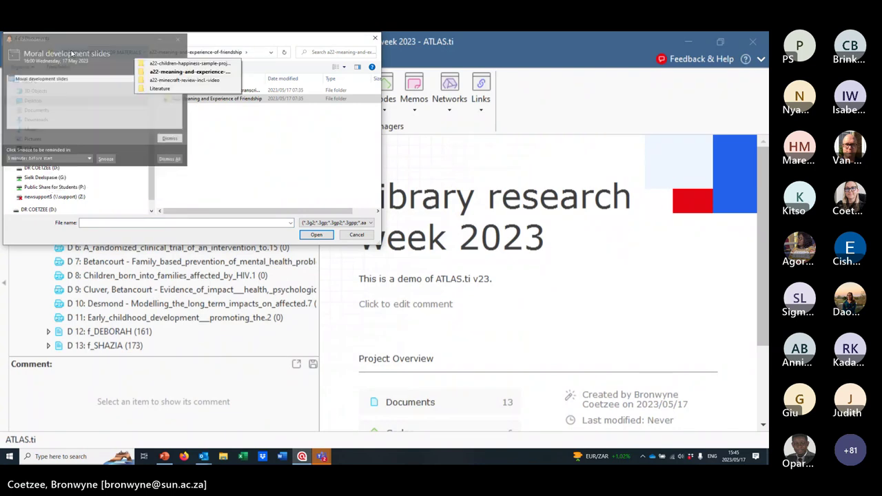
{"action": "left_click", "coordinate": [148, 65]}
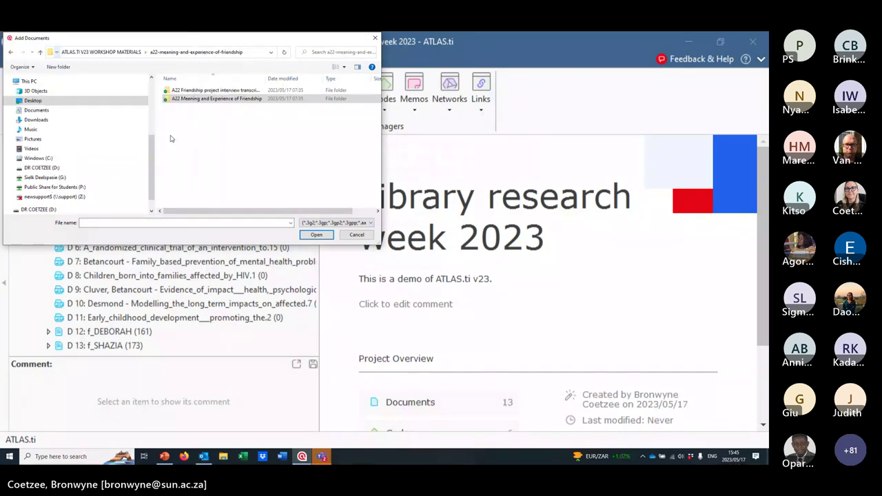
{"action": "left_click", "coordinate": [124, 51]}
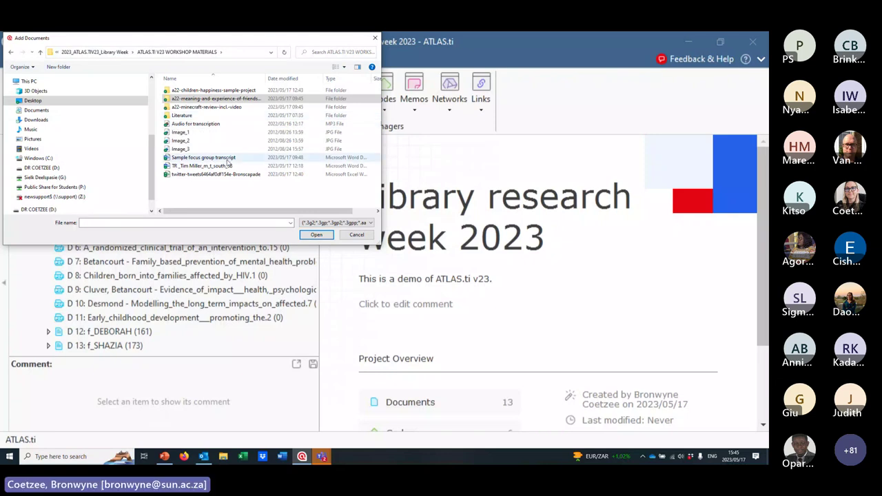
{"action": "double_click", "coordinate": [203, 98]}
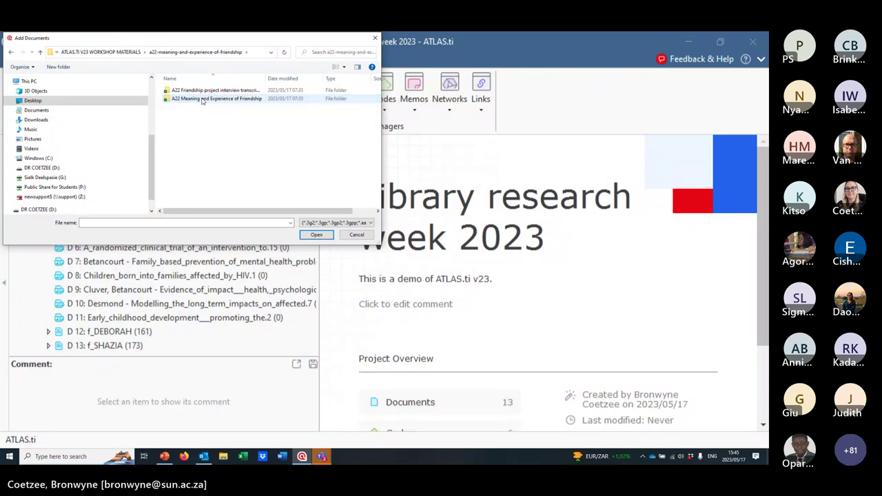
{"action": "double_click", "coordinate": [203, 98]}
{"action": "left_click", "coordinate": [337, 223]}
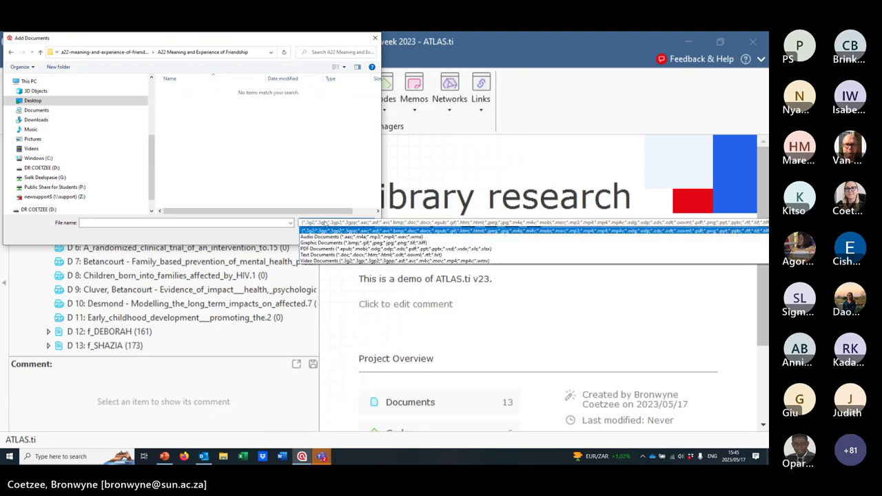
{"action": "left_click", "coordinate": [325, 224]}
{"action": "left_click", "coordinate": [375, 38]}
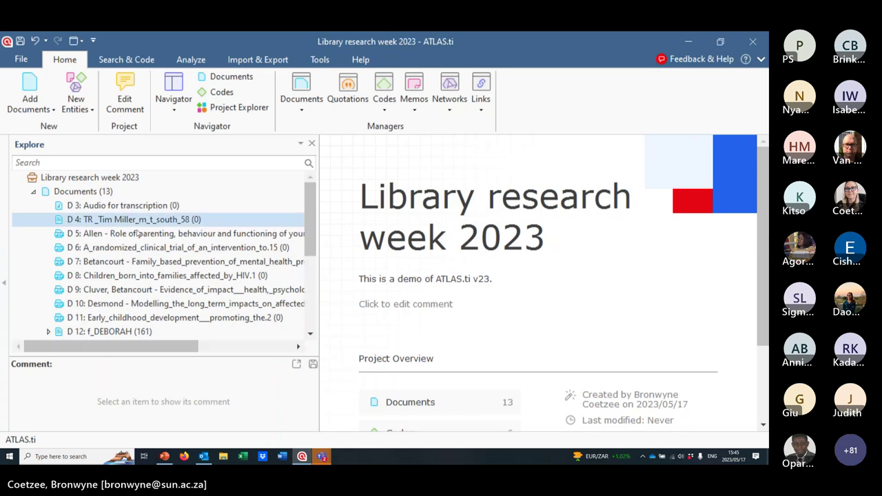
{"action": "left_click", "coordinate": [97, 207]}
{"action": "scroll", "coordinate": [96, 207], "scroll_direction": "down", "scroll_amount": 2}
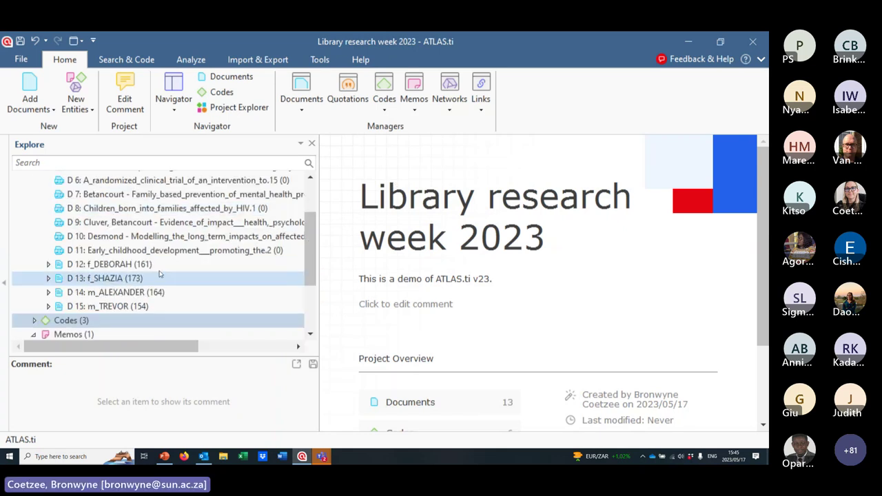
{"action": "scroll", "coordinate": [153, 277], "scroll_direction": "down", "scroll_amount": 2}
{"action": "scroll", "coordinate": [154, 278], "scroll_direction": "up", "scroll_amount": 5}
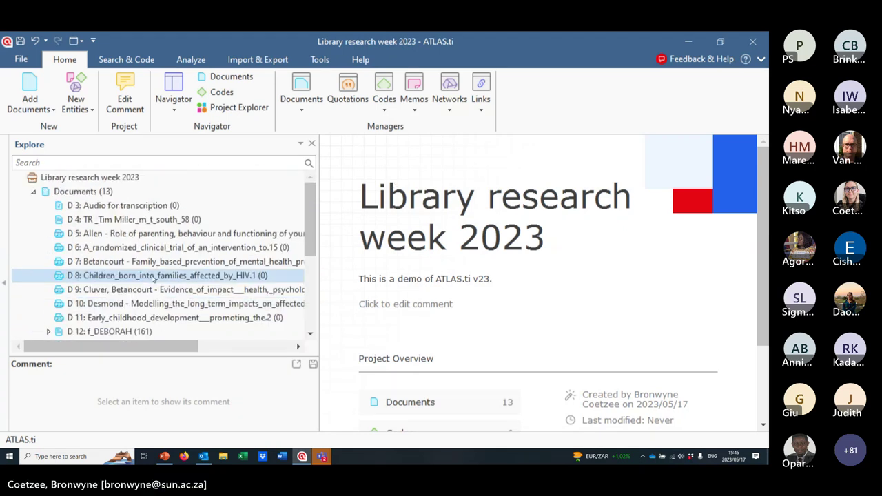
{"action": "left_click", "coordinate": [21, 59]}
{"action": "left_click", "coordinate": [32, 324]}
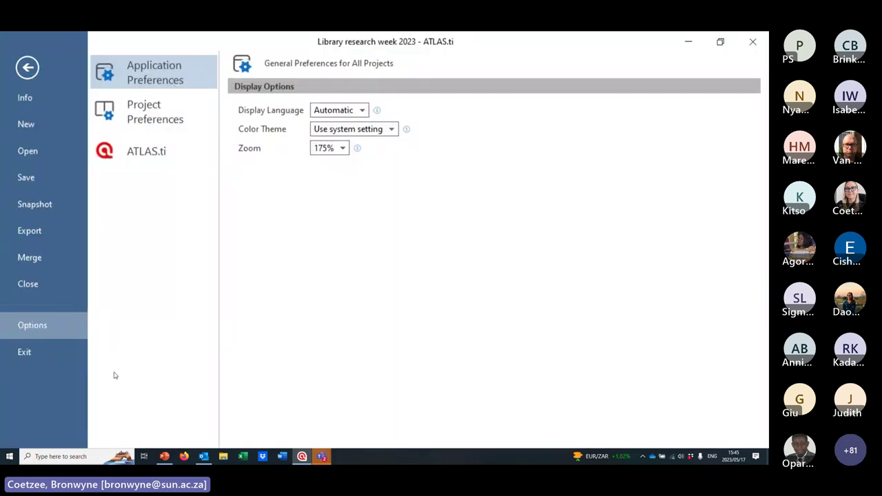
{"action": "left_click", "coordinate": [27, 67]}
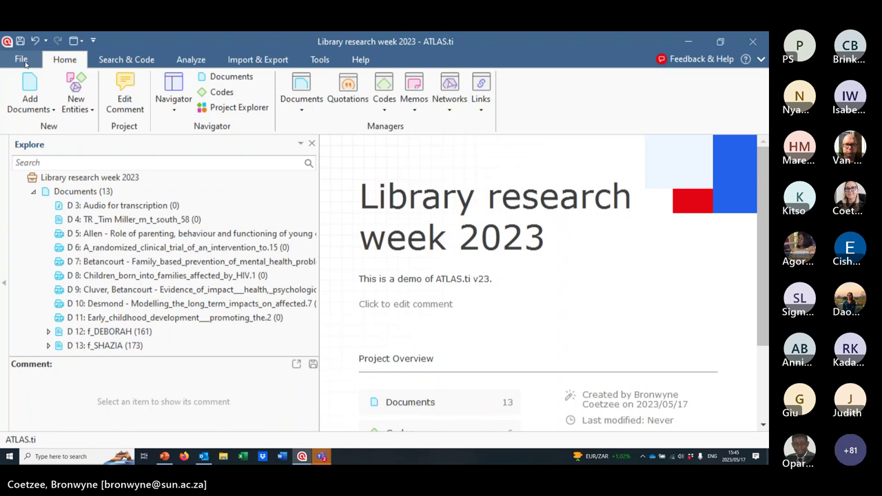
Close the Library research week 2023 project without saving its changes and maximize the start window
{"action": "left_click", "coordinate": [752, 41]}
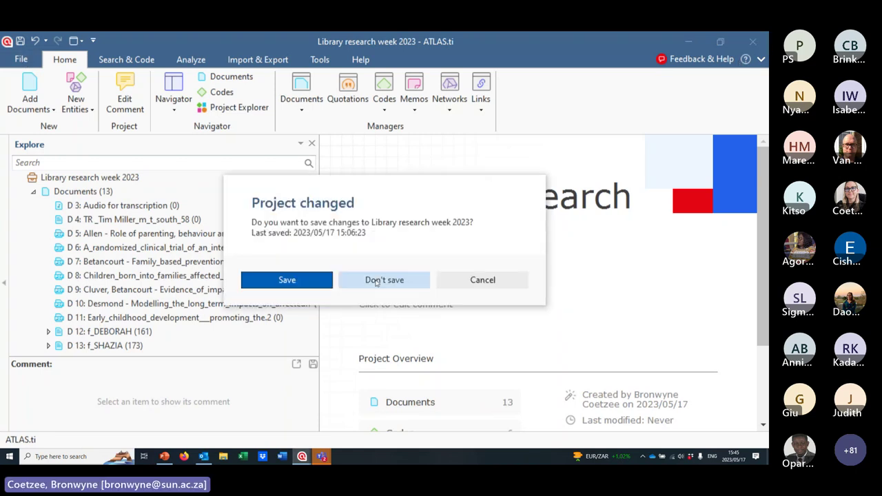
{"action": "left_click", "coordinate": [392, 282]}
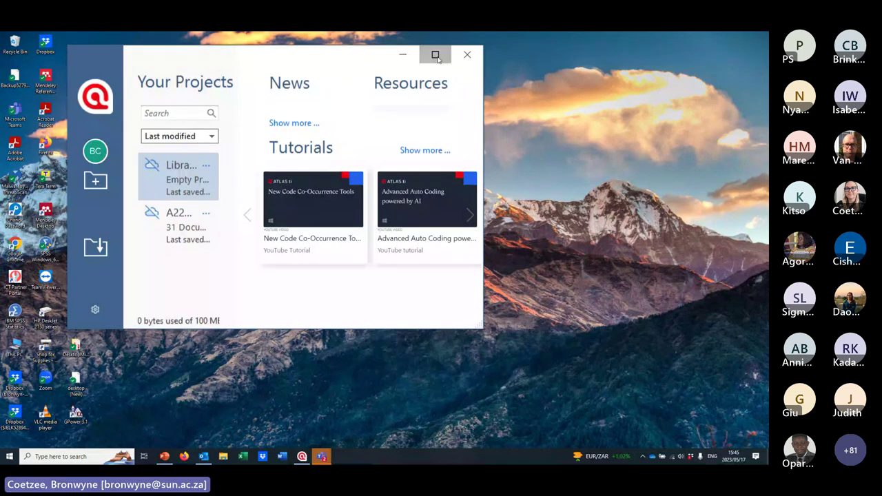
{"action": "left_click", "coordinate": [436, 55]}
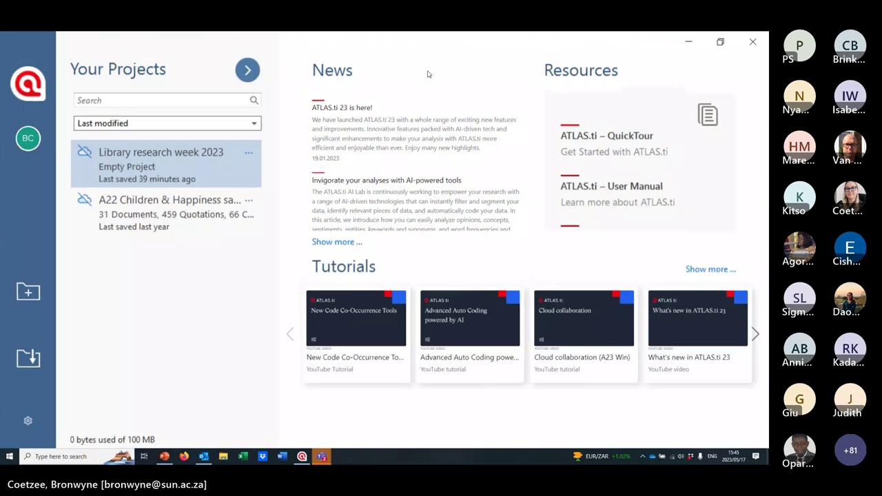
Import the project file "A22 Children & Happiness sample project.atlproj22", overwriting the existing project, and close the AI Coding window
{"action": "left_click", "coordinate": [31, 359]}
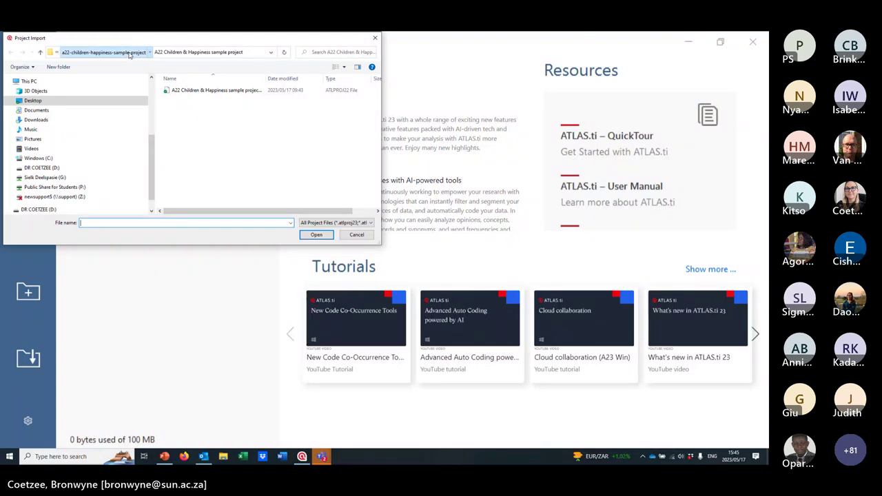
{"action": "left_click", "coordinate": [103, 53]}
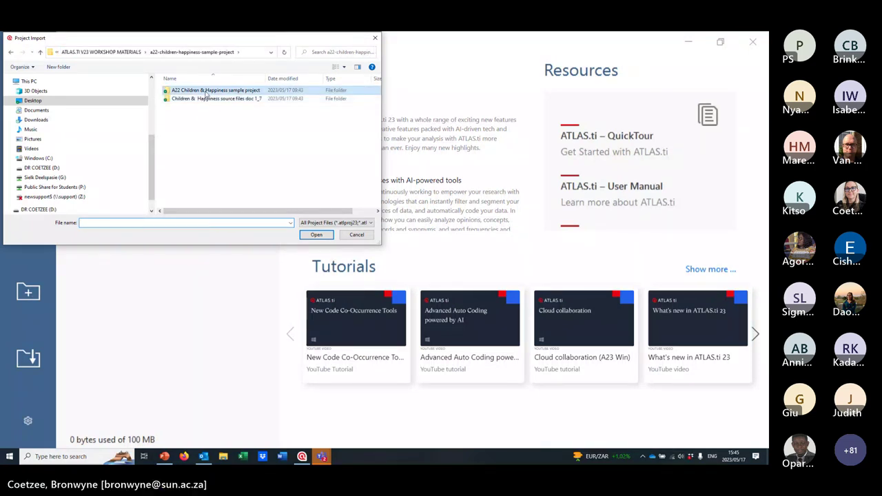
{"action": "double_click", "coordinate": [206, 92]}
{"action": "left_click", "coordinate": [207, 91]}
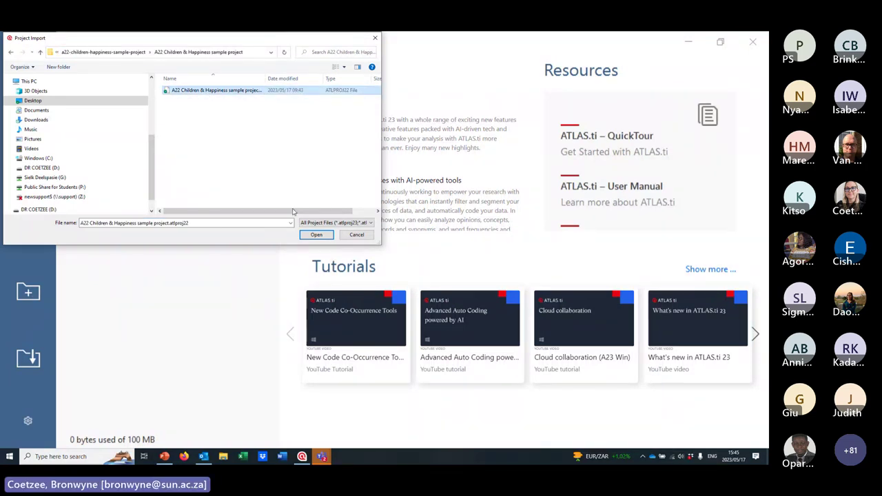
{"action": "left_click", "coordinate": [317, 238]}
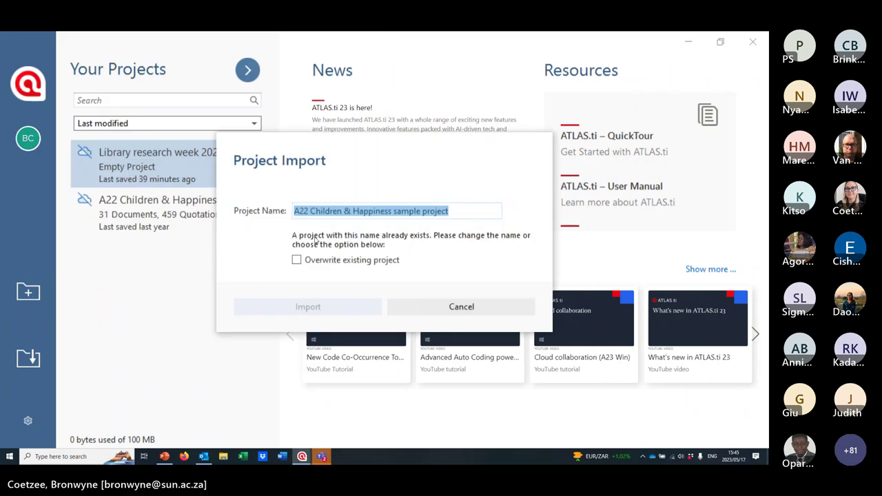
{"action": "left_click", "coordinate": [296, 260]}
{"action": "left_click", "coordinate": [325, 307]}
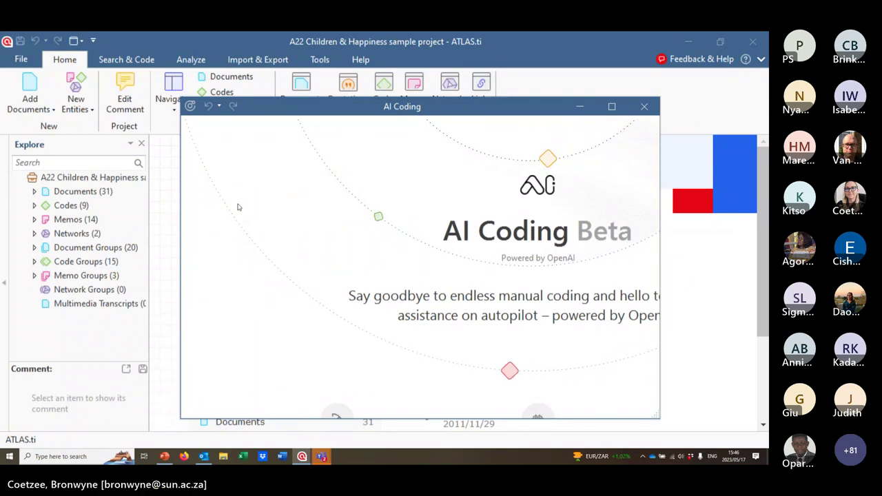
{"action": "left_click", "coordinate": [645, 107]}
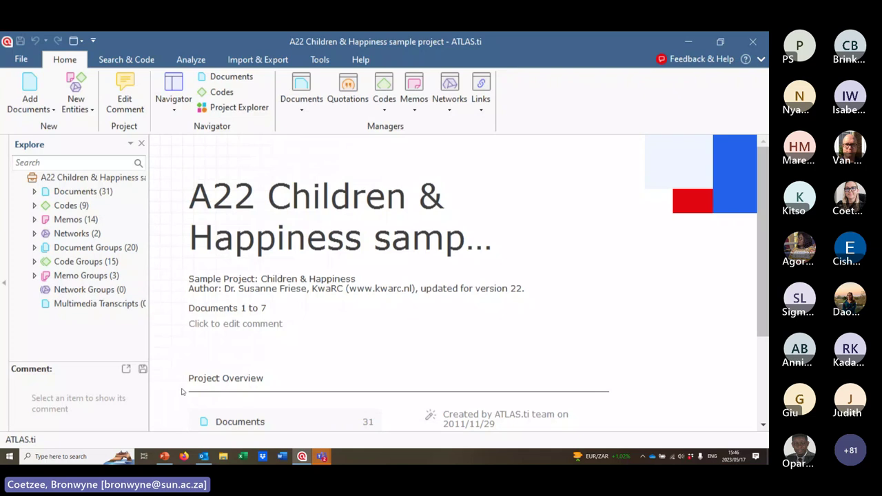
Review the project overview, expand Documents in the project explorer, and widen the explorer to show the full document names
{"action": "scroll", "coordinate": [326, 338], "scroll_direction": "down", "scroll_amount": 3}
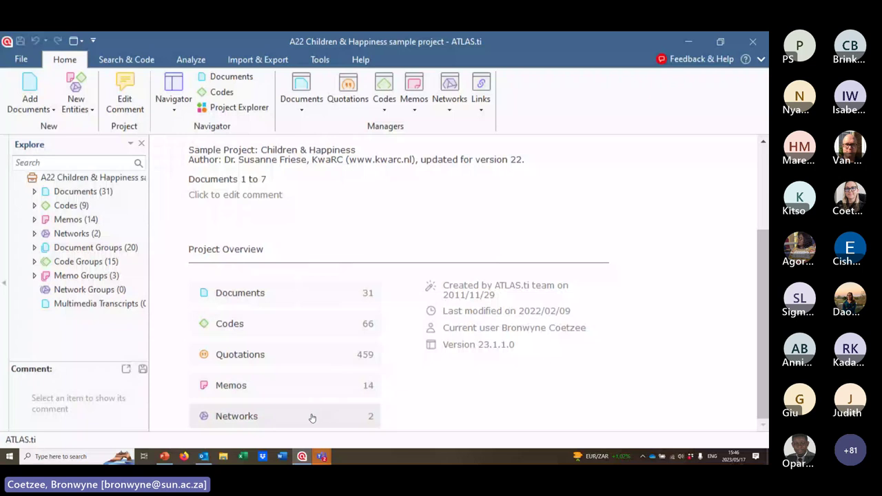
{"action": "left_click_drag", "start_coordinate": [149, 310], "coordinate": [221, 311]}
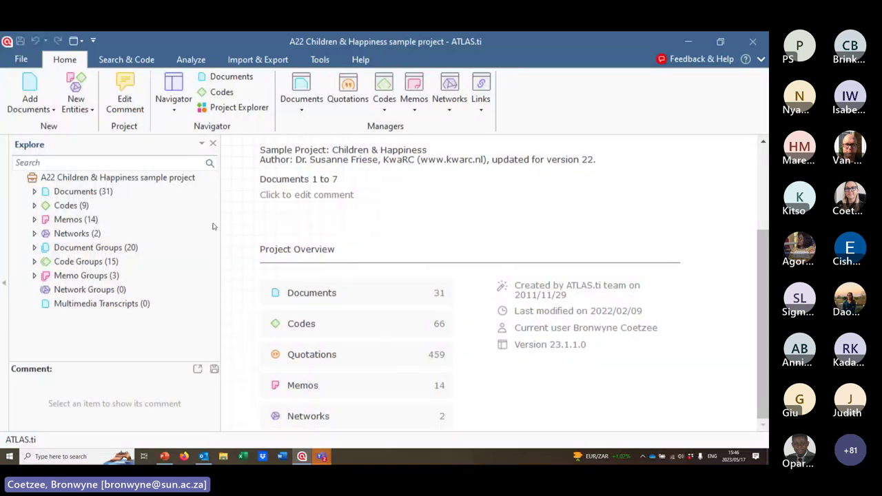
{"action": "left_click", "coordinate": [35, 193]}
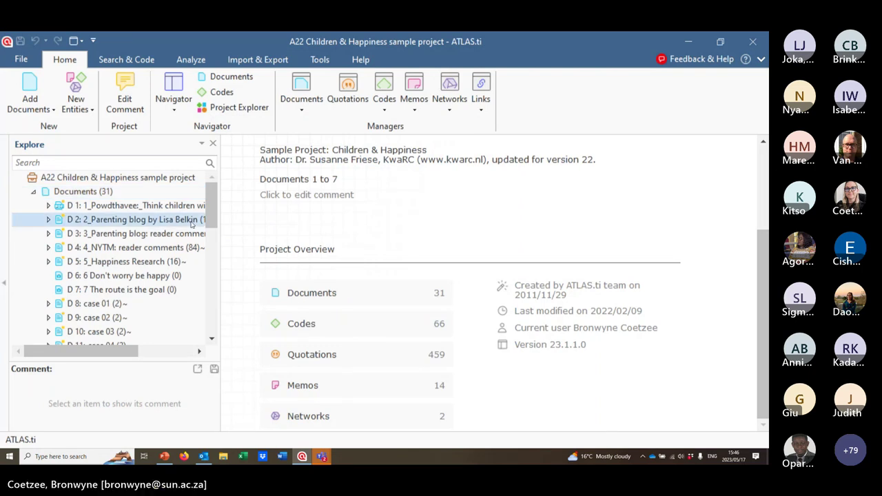
{"action": "left_click_drag", "start_coordinate": [220, 239], "coordinate": [282, 245]}
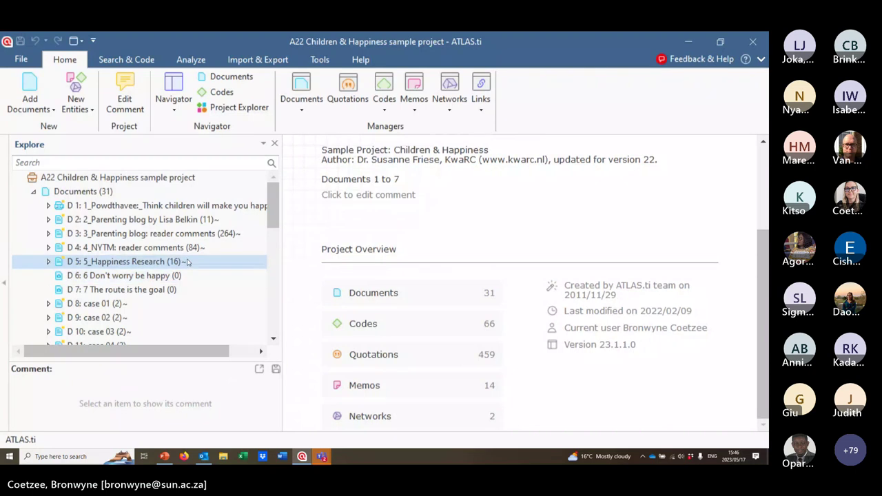
Show the comments of documents D 1, D 2 and D 4, and return to the comment of D 1
{"action": "left_click", "coordinate": [136, 211]}
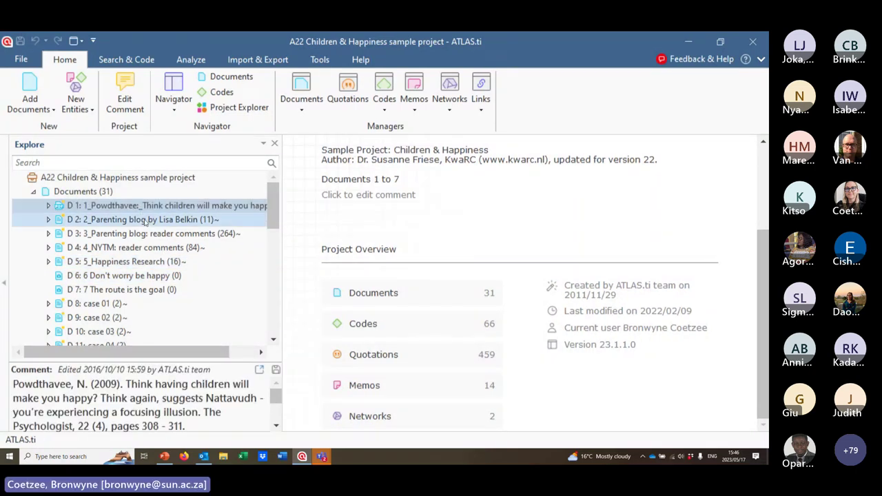
{"action": "left_click", "coordinate": [145, 220]}
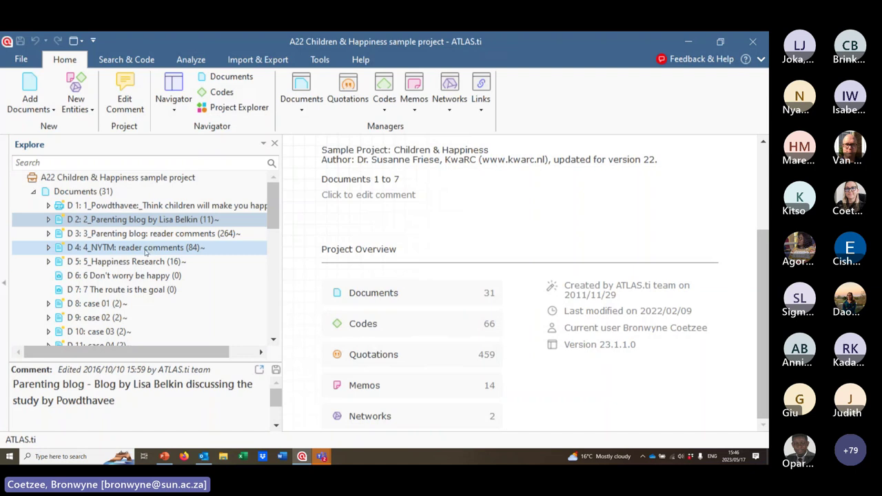
{"action": "left_click", "coordinate": [148, 248]}
{"action": "left_click", "coordinate": [146, 207]}
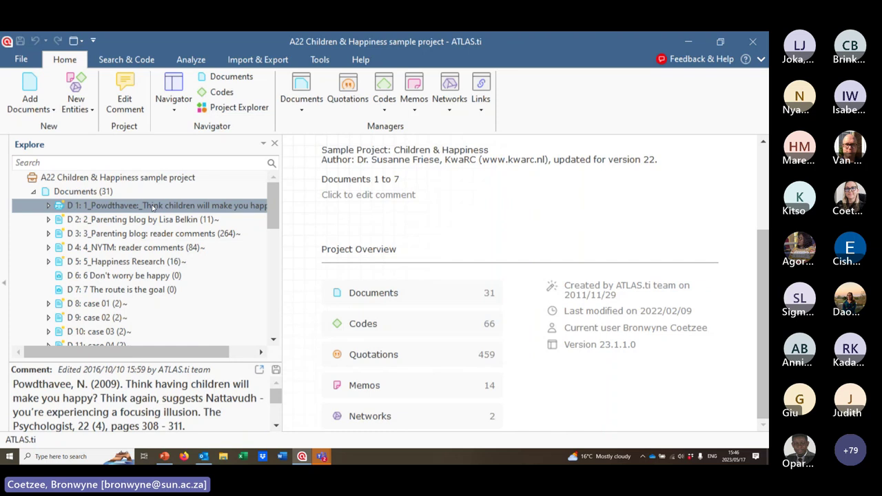
Expand the Codes branch below the documents and examine its code folders and individual codes
{"action": "scroll", "coordinate": [107, 295], "scroll_direction": "down", "scroll_amount": 9}
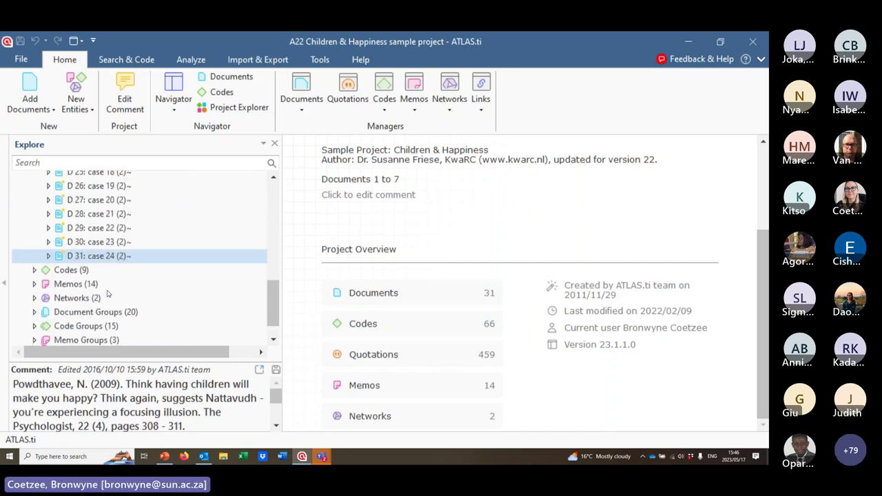
{"action": "scroll", "coordinate": [104, 297], "scroll_direction": "up", "scroll_amount": 1}
{"action": "left_click", "coordinate": [45, 308]}
{"action": "double_click", "coordinate": [45, 309]}
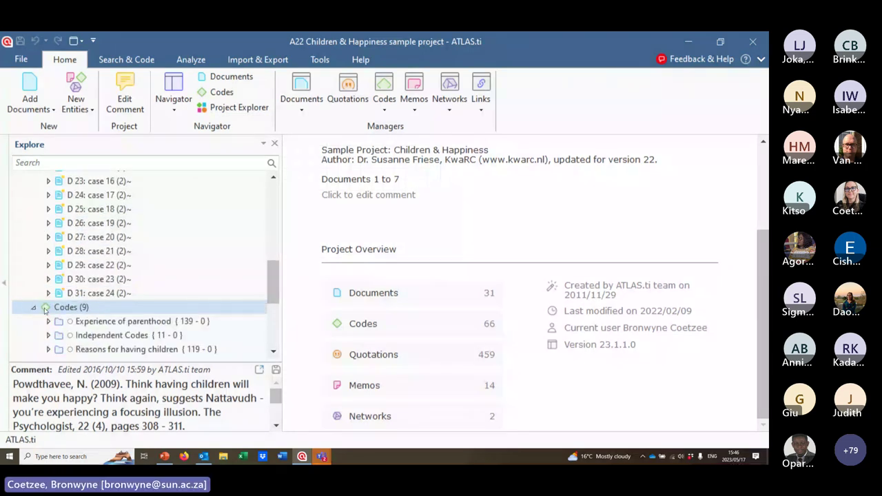
{"action": "scroll", "coordinate": [97, 304], "scroll_direction": "down", "scroll_amount": 1}
{"action": "left_click", "coordinate": [103, 288]}
{"action": "left_click", "coordinate": [103, 302]}
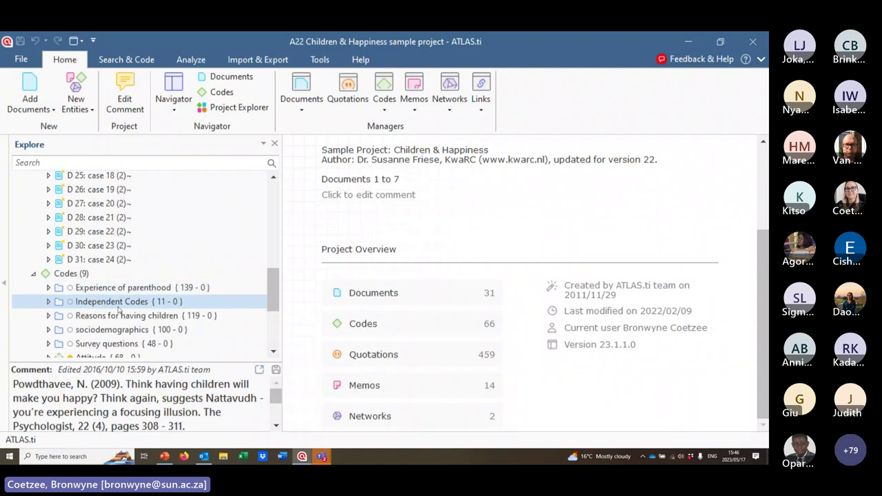
{"action": "scroll", "coordinate": [118, 311], "scroll_direction": "down", "scroll_amount": 1}
{"action": "left_click", "coordinate": [128, 313]}
{"action": "scroll", "coordinate": [128, 315], "scroll_direction": "down", "scroll_amount": 3}
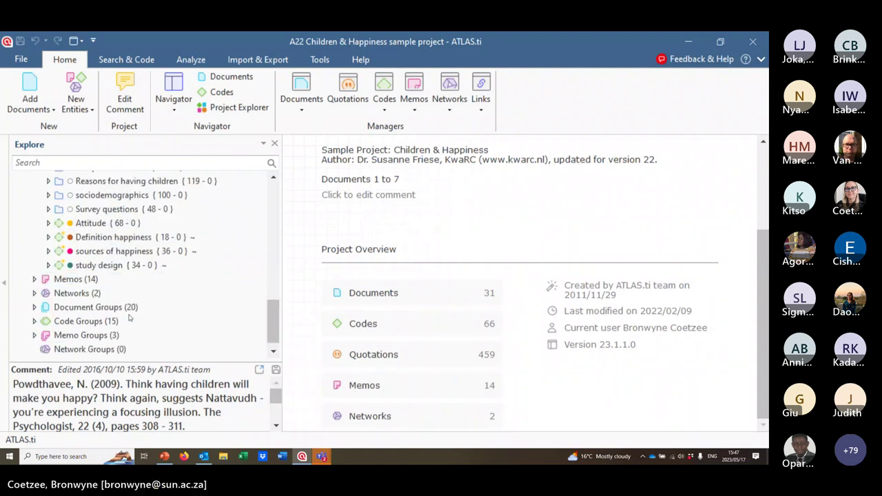
Expand the Memos and Networks branches to examine their entries, and return to the start of the document list
{"action": "left_click", "coordinate": [34, 282]}
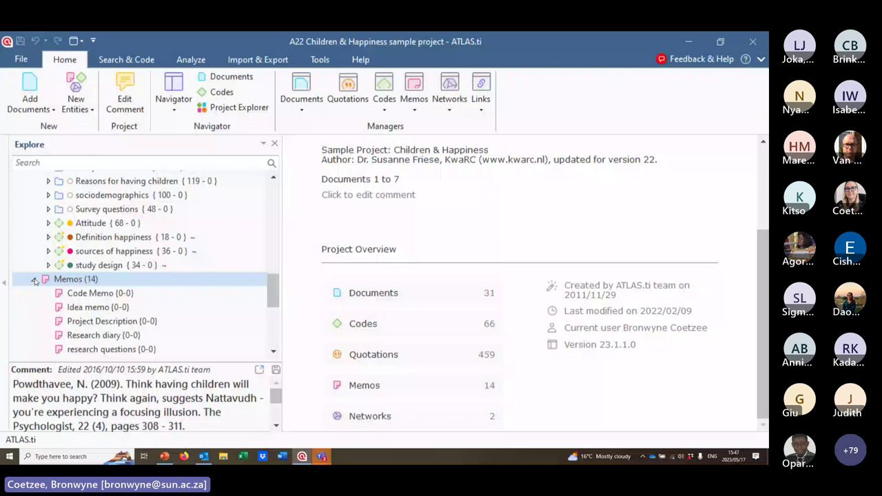
{"action": "scroll", "coordinate": [41, 290], "scroll_direction": "down", "scroll_amount": 5}
{"action": "left_click", "coordinate": [41, 287]}
{"action": "double_click", "coordinate": [51, 291]}
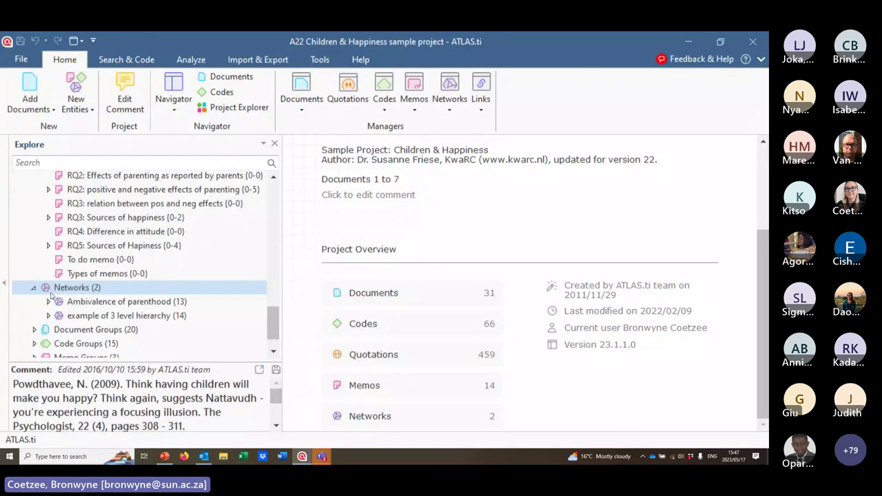
{"action": "scroll", "coordinate": [68, 311], "scroll_direction": "down", "scroll_amount": 1}
{"action": "left_click_drag", "start_coordinate": [274, 324], "coordinate": [274, 178]}
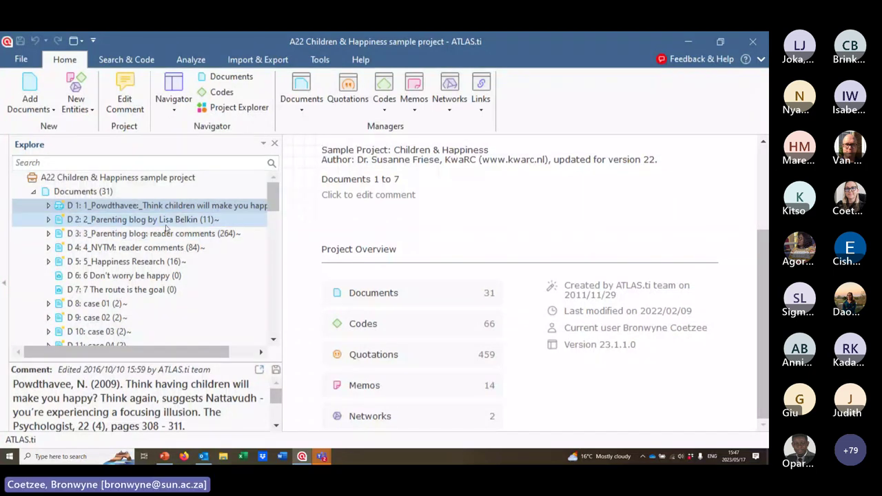
Open document D 2, the parenting blog, reduce its zoom to 50% and narrow the project explorer to give the text more room
{"action": "left_click", "coordinate": [166, 221]}
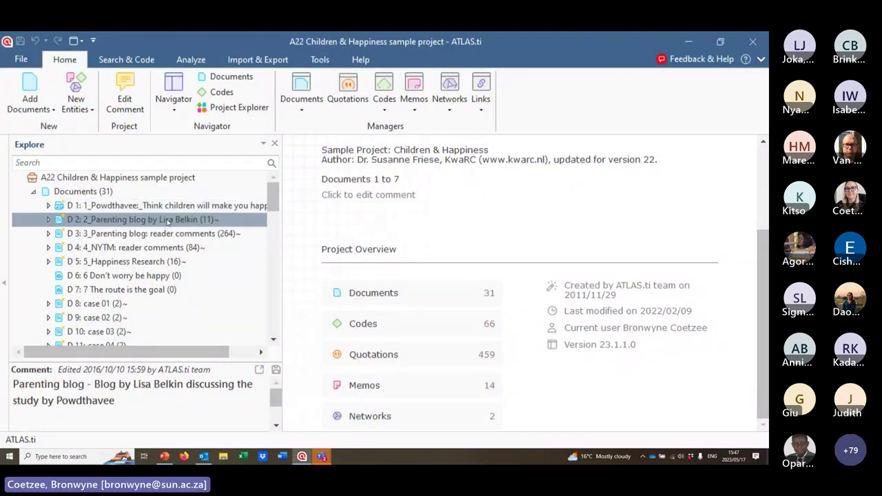
{"action": "double_click", "coordinate": [167, 220]}
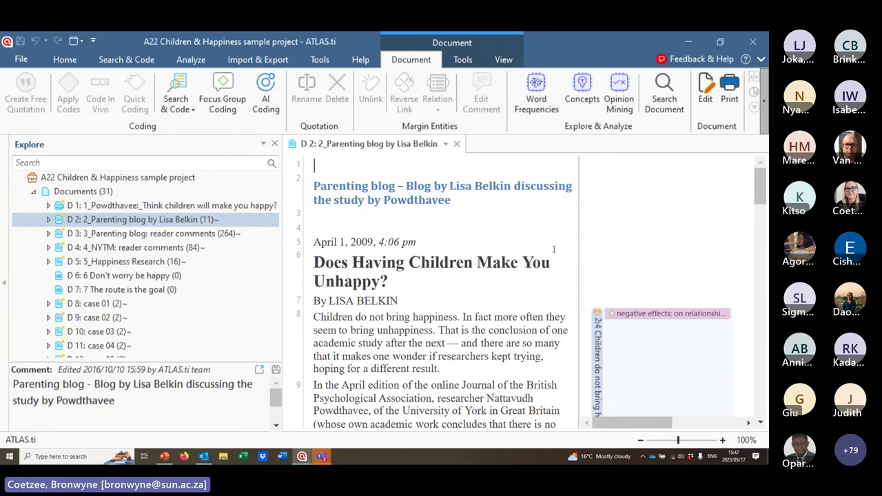
{"action": "left_click", "coordinate": [641, 440]}
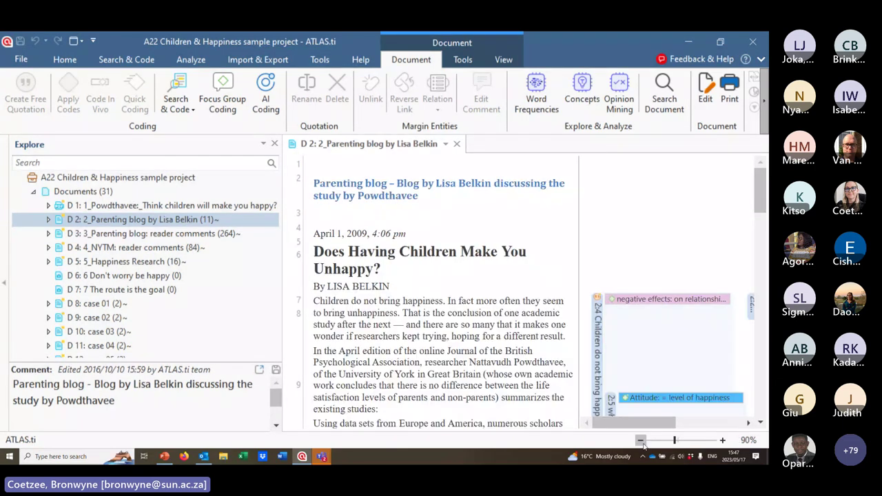
{"action": "left_click", "coordinate": [640, 440]}
{"action": "left_click", "coordinate": [641, 440]}
{"action": "left_click", "coordinate": [640, 439]}
{"action": "left_click", "coordinate": [641, 440]}
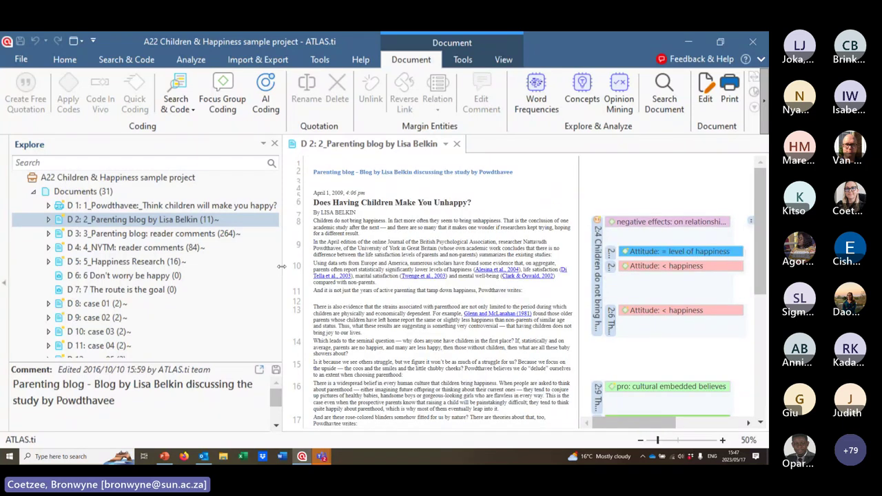
{"action": "left_click_drag", "start_coordinate": [282, 266], "coordinate": [204, 266]}
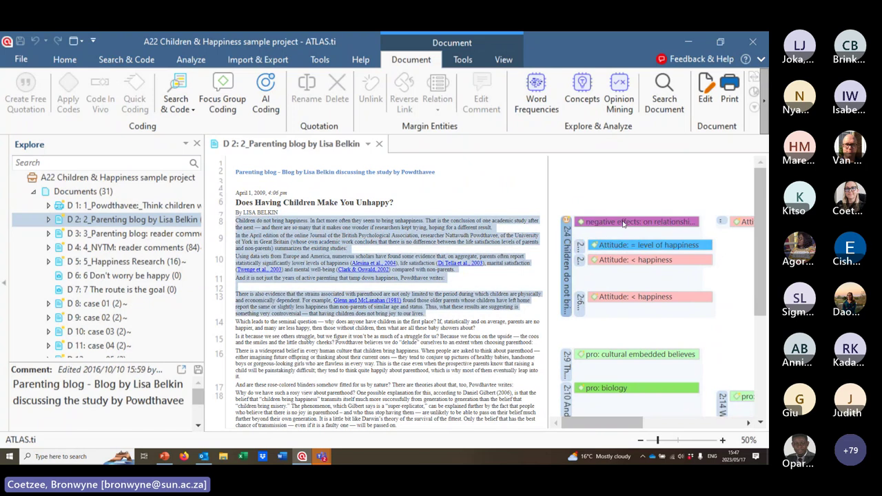
Examine the coded quotations of document D 2 by matching the codes in the margin with their text passages
{"action": "left_click_drag", "start_coordinate": [619, 245], "coordinate": [619, 258]}
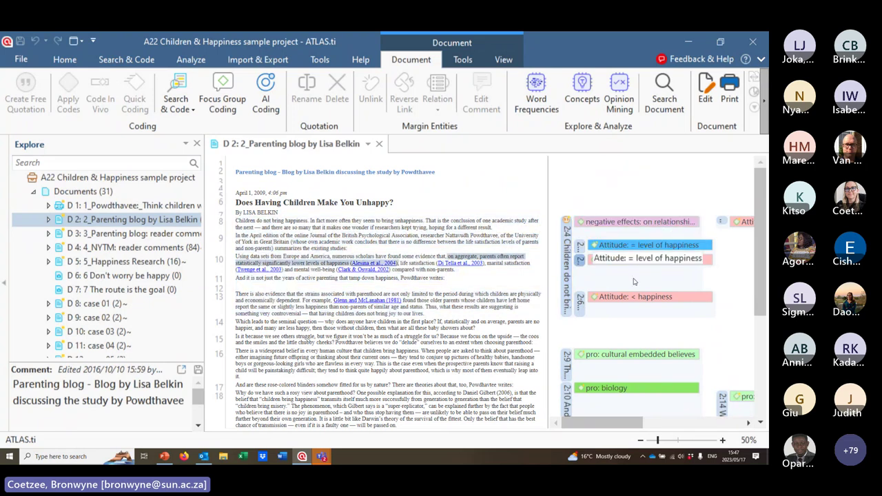
{"action": "scroll", "coordinate": [625, 338], "scroll_direction": "down", "scroll_amount": 1}
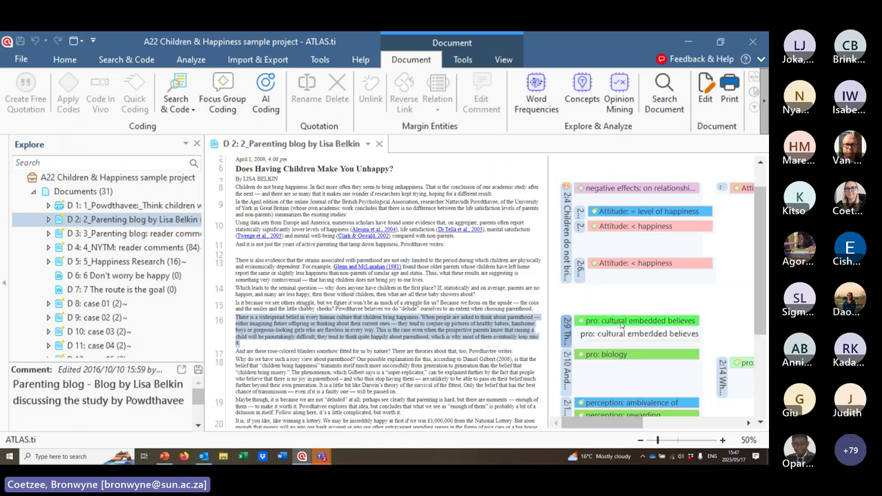
{"action": "scroll", "coordinate": [617, 335], "scroll_direction": "down", "scroll_amount": 1}
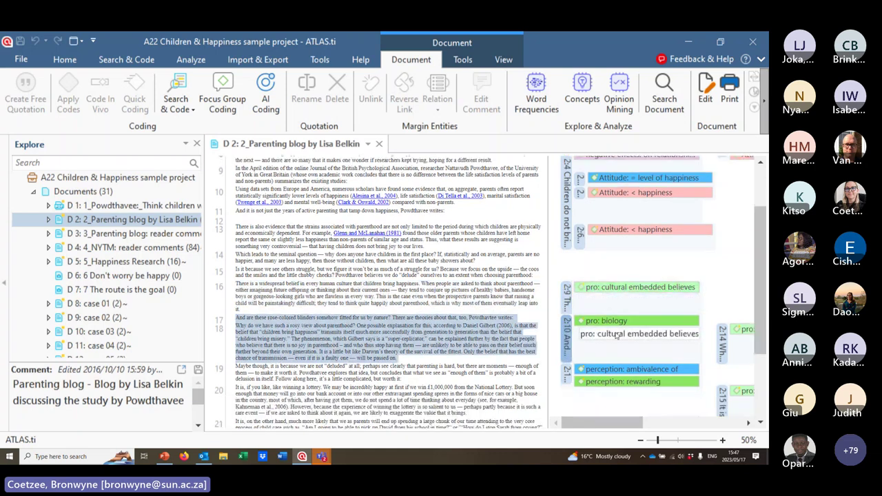
{"action": "scroll", "coordinate": [617, 334], "scroll_direction": "down", "scroll_amount": 2}
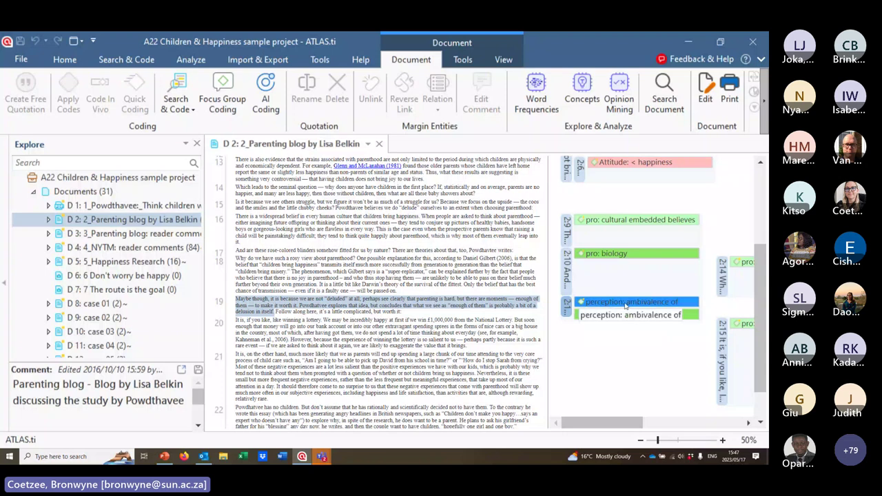
{"action": "scroll", "coordinate": [690, 302], "scroll_direction": "down", "scroll_amount": 1}
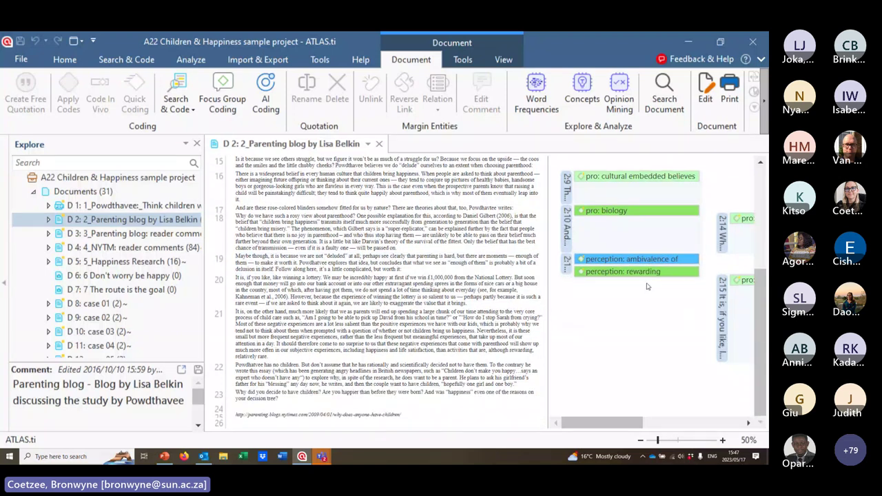
{"action": "scroll", "coordinate": [646, 293], "scroll_direction": "up", "scroll_amount": 4}
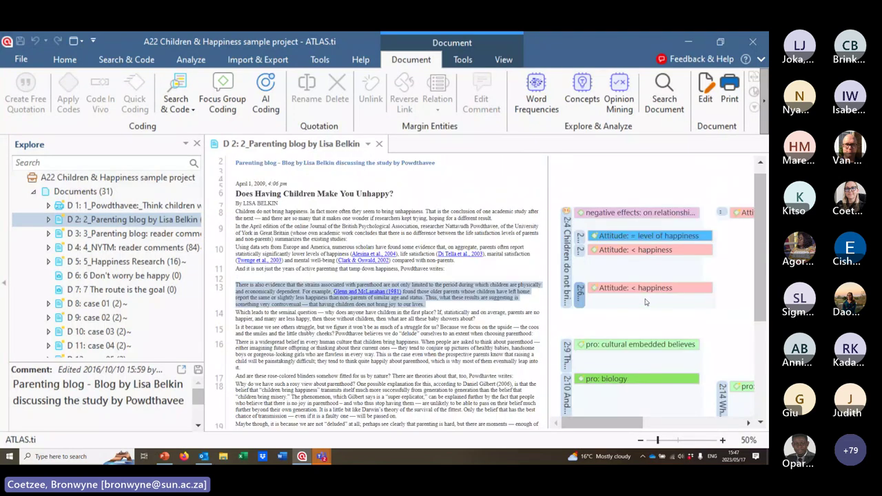
{"action": "scroll", "coordinate": [646, 302], "scroll_direction": "up", "scroll_amount": 1}
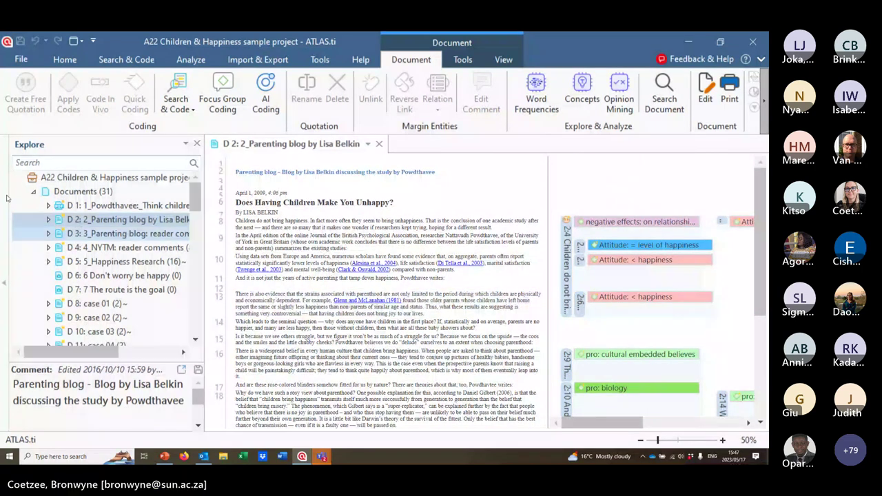
Create a new empty project named AI coding example
{"action": "left_click", "coordinate": [26, 62]}
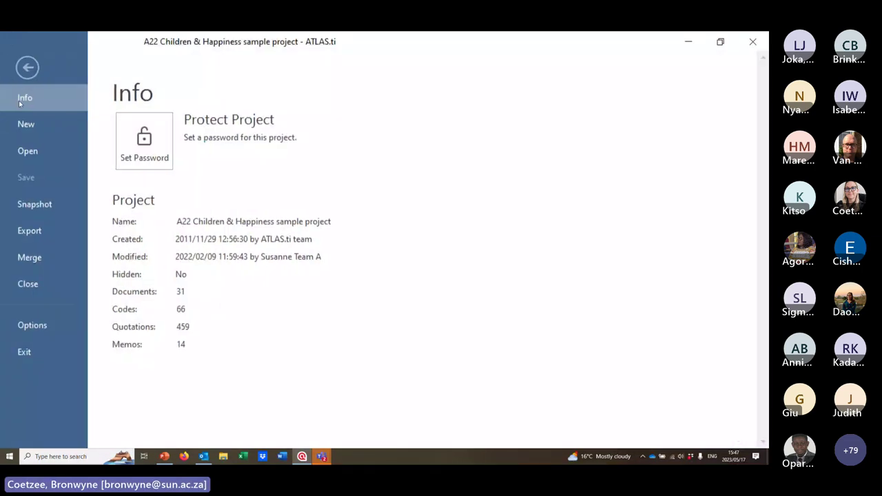
{"action": "left_click", "coordinate": [26, 125]}
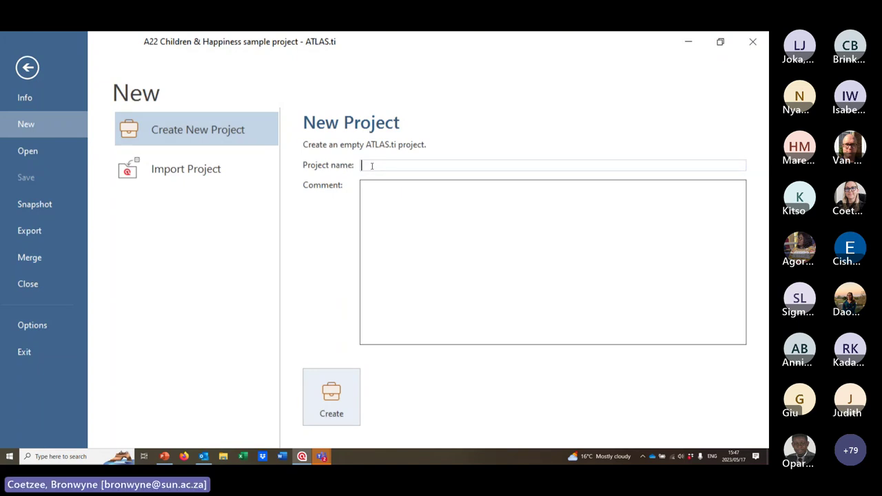
{"action": "type", "text": "AI coding example"}
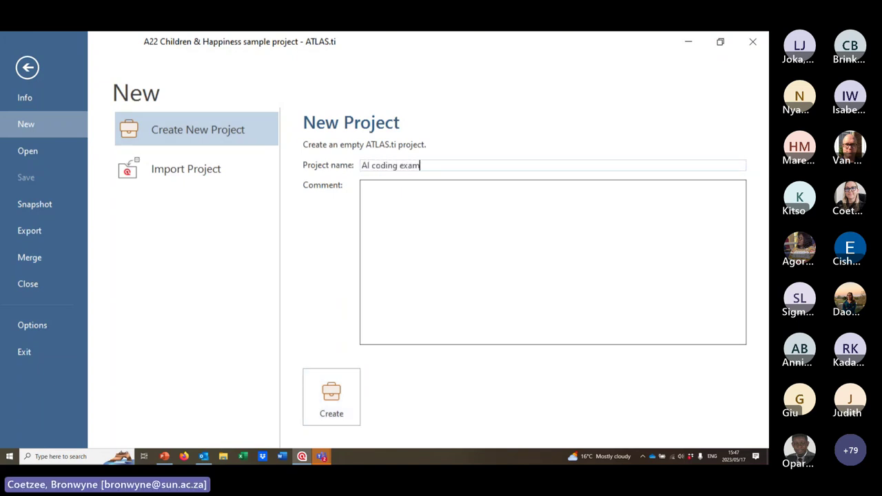
{"action": "left_click", "coordinate": [339, 417]}
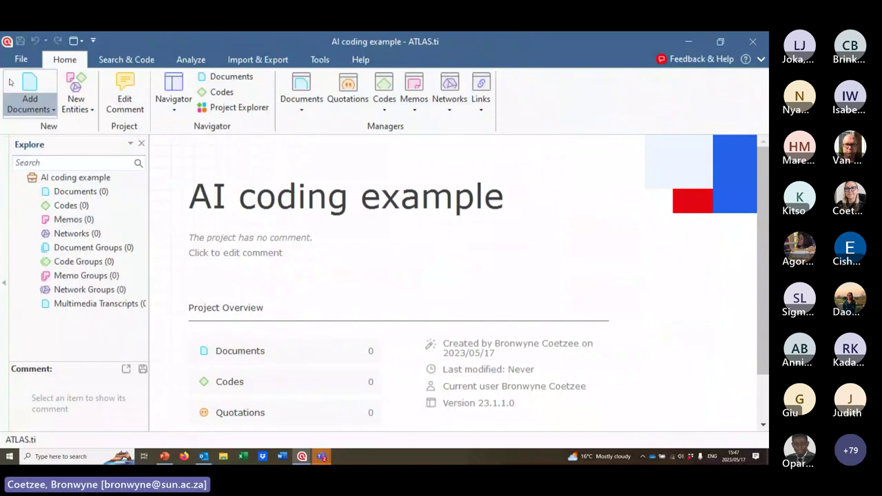
Start adding files to the project and browse from the Desktop through 2023_ATLAS.TIV23_Library Week to the ATLAS.TI V23 WORKSHOP MATERIALS folder
{"action": "left_click", "coordinate": [26, 104]}
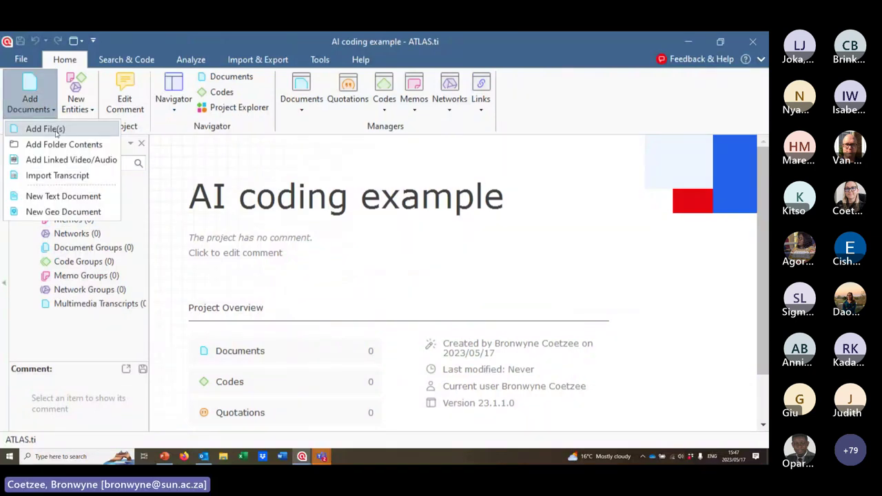
{"action": "left_click", "coordinate": [55, 130]}
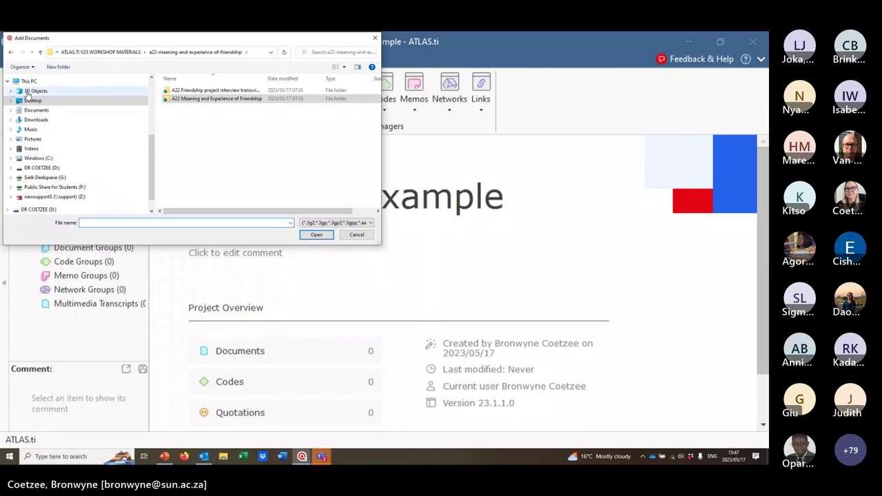
{"action": "left_click", "coordinate": [31, 101]}
{"action": "double_click", "coordinate": [204, 90]}
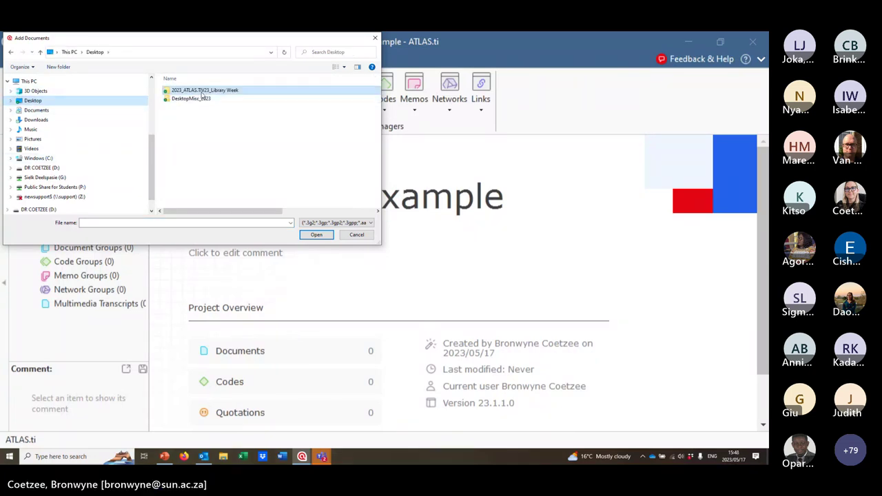
{"action": "double_click", "coordinate": [202, 91]}
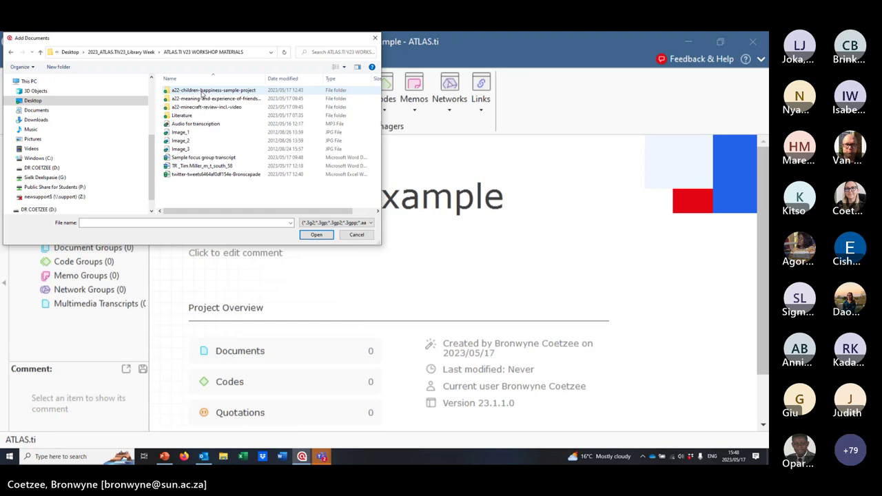
{"action": "double_click", "coordinate": [205, 98]}
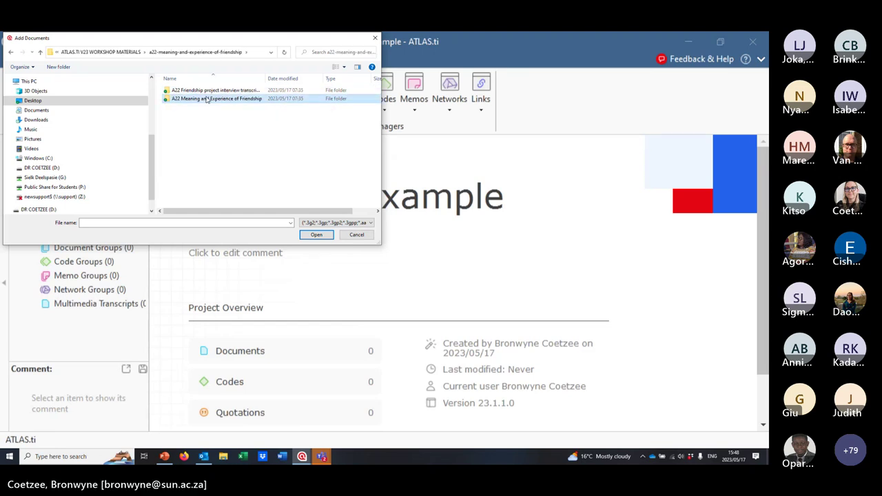
{"action": "double_click", "coordinate": [205, 99]}
{"action": "left_click", "coordinate": [131, 52]}
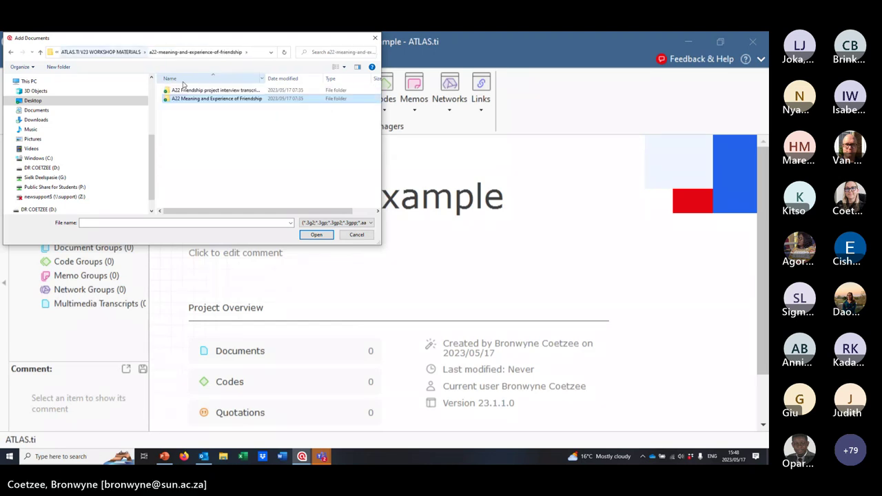
{"action": "double_click", "coordinate": [193, 90]}
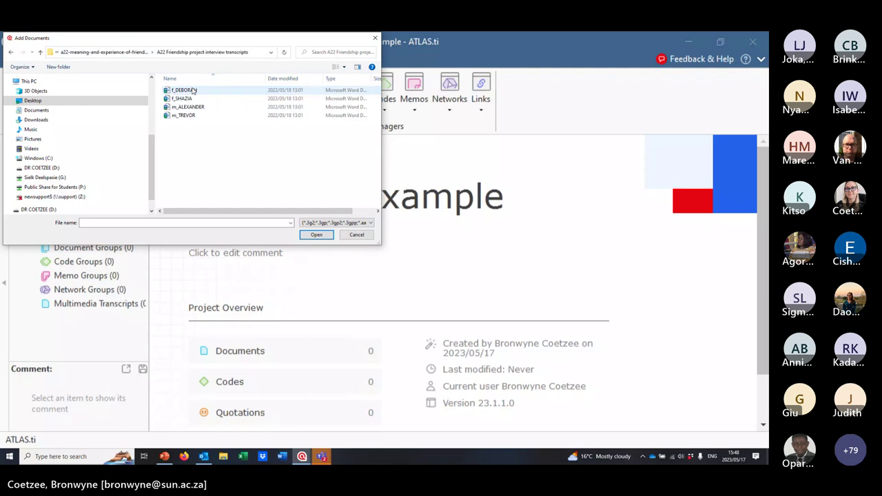
{"action": "left_click", "coordinate": [119, 55]}
{"action": "left_click", "coordinate": [121, 54]}
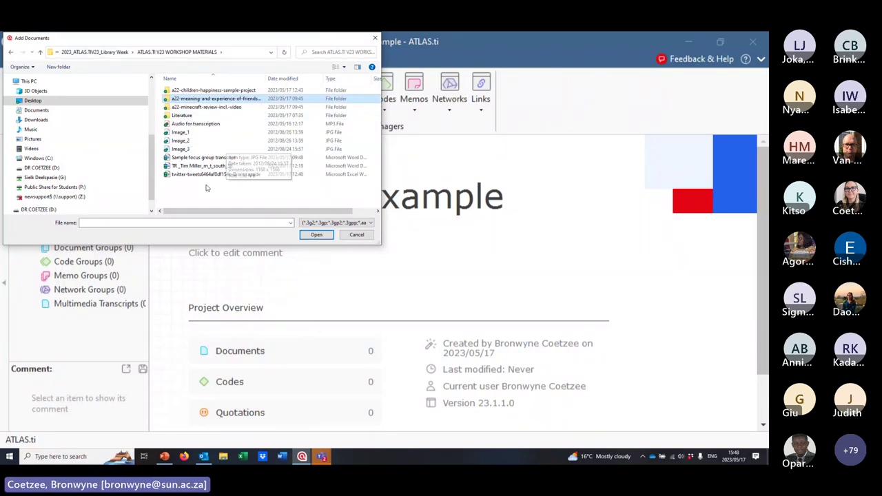
Add the parenting blog file numbered 2 from the Children & Happiness source files doc 1_7 folder, and widen the document's text area
{"action": "double_click", "coordinate": [186, 91]}
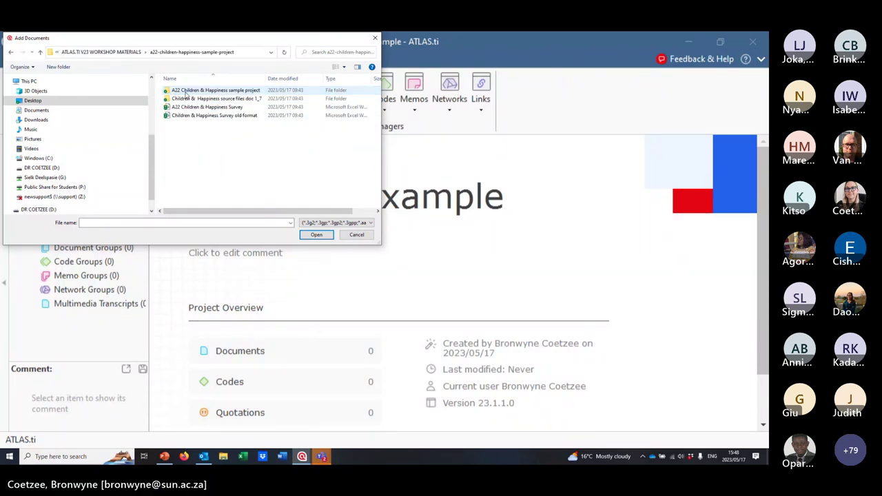
{"action": "double_click", "coordinate": [188, 100]}
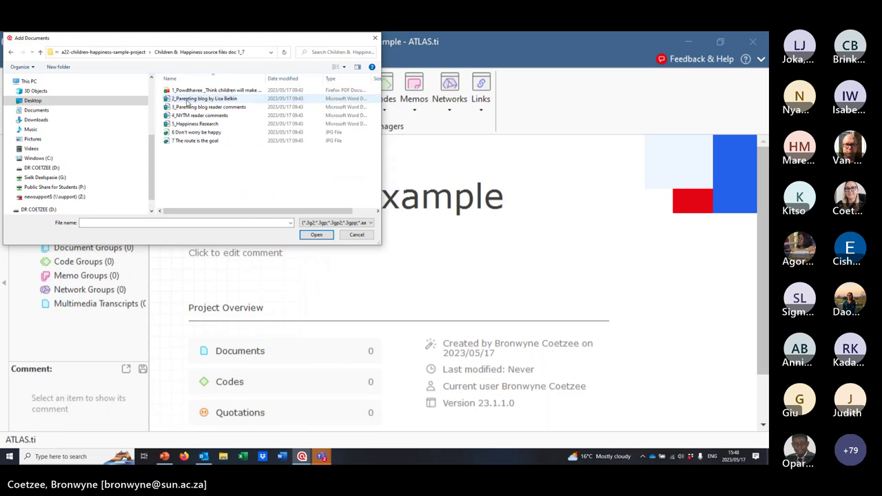
{"action": "left_click", "coordinate": [196, 100]}
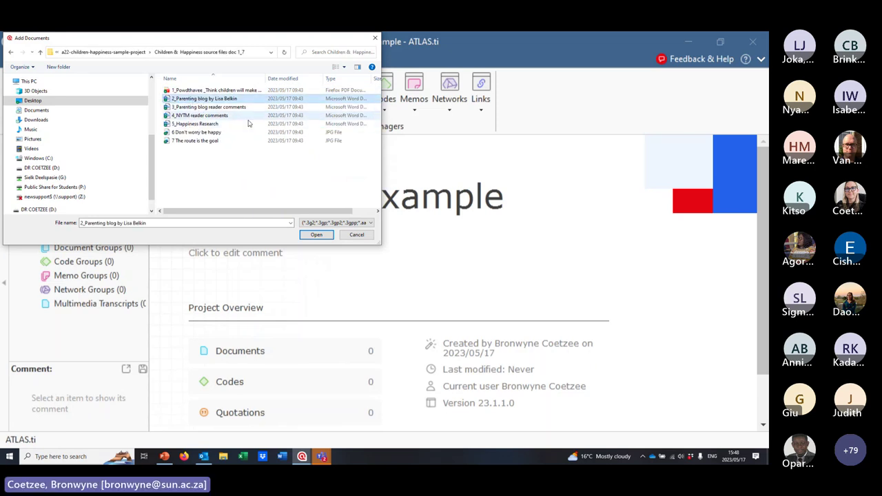
{"action": "left_click", "coordinate": [316, 235]}
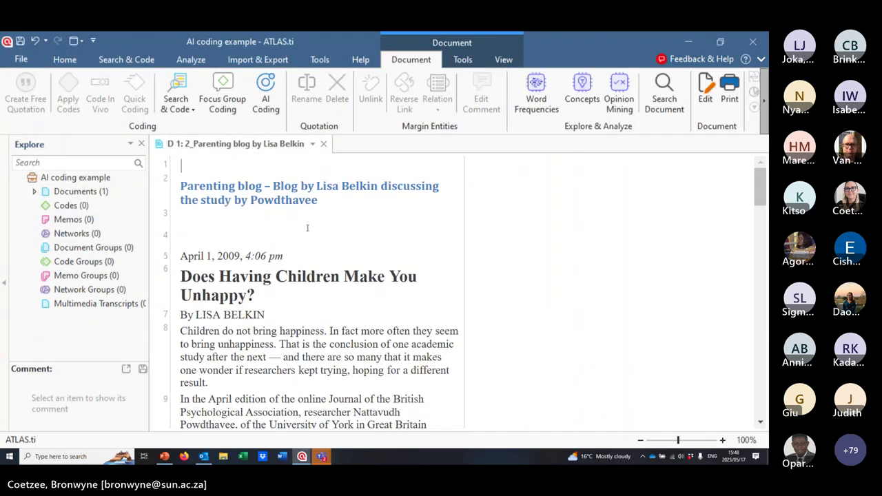
{"action": "scroll", "coordinate": [307, 228], "scroll_direction": "down", "scroll_amount": 5}
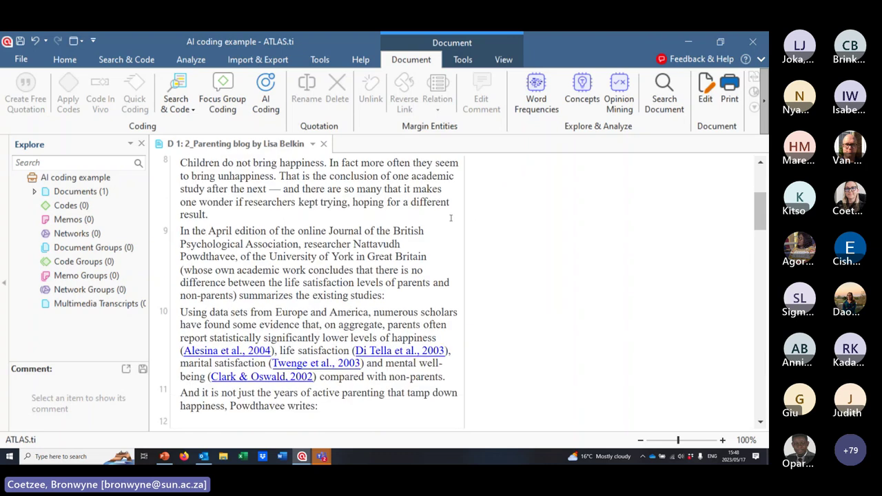
{"action": "left_click_drag", "start_coordinate": [463, 217], "coordinate": [499, 216]}
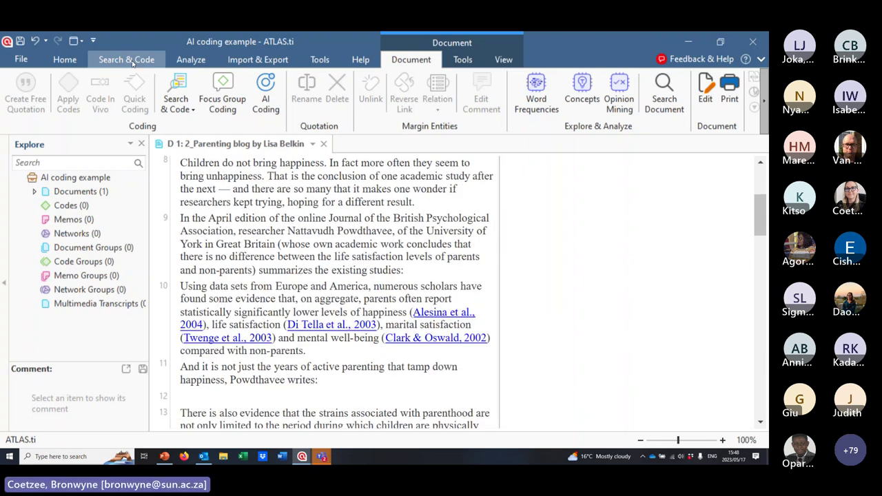
Start AI Coding, select document D 1, the parenting blog, for the analysis, and maximize the AI Coding window
{"action": "left_click", "coordinate": [133, 61]}
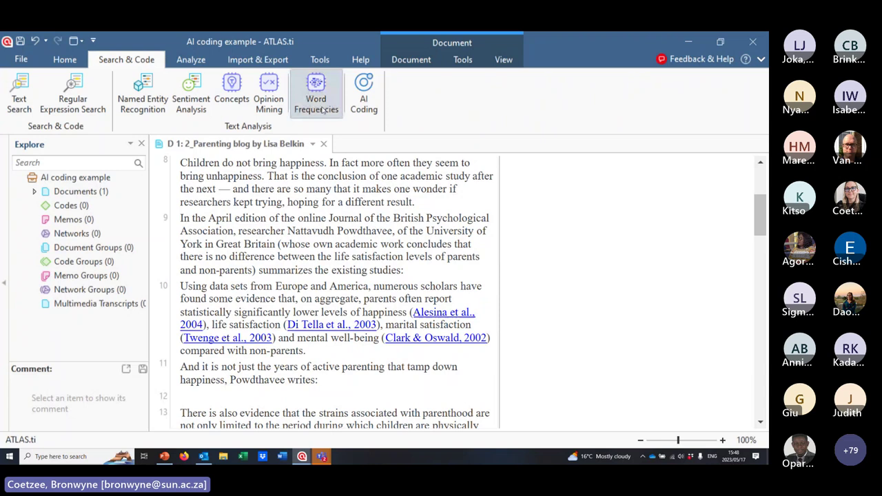
{"action": "left_click", "coordinate": [366, 107]}
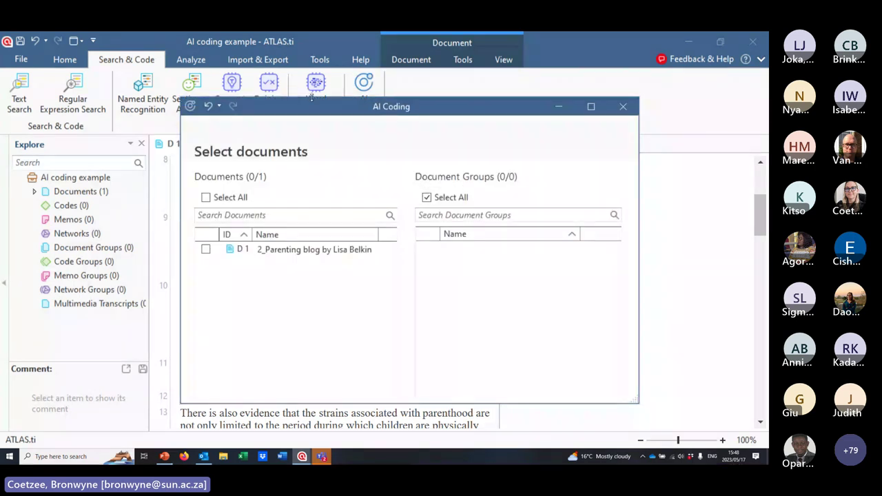
{"action": "left_click", "coordinate": [205, 249]}
{"action": "left_click", "coordinate": [591, 107]}
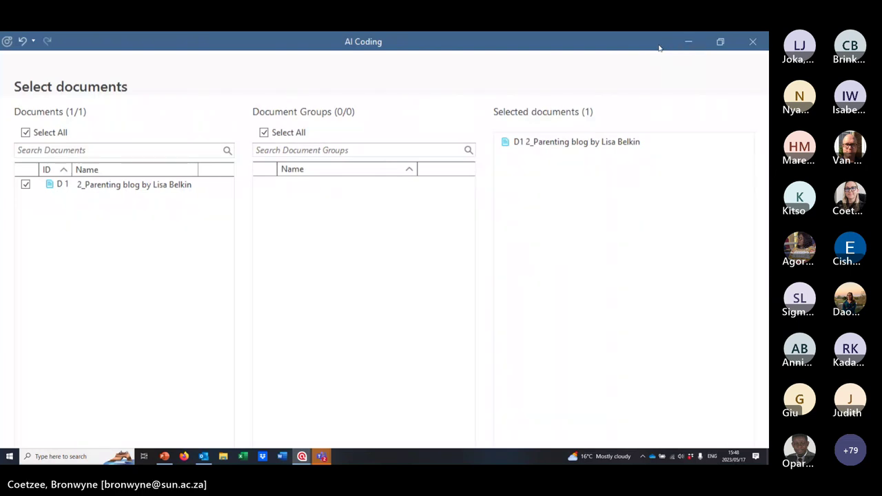
{"action": "left_click", "coordinate": [688, 41]}
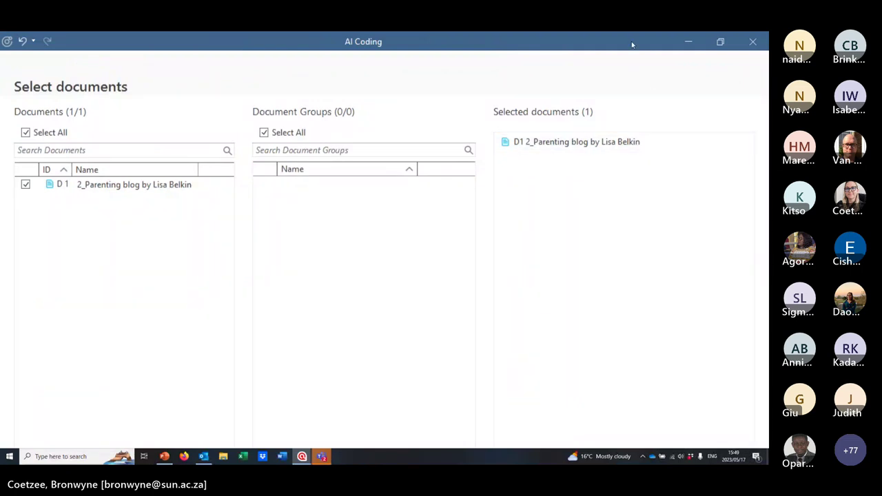
{"action": "left_click_drag", "start_coordinate": [631, 41], "coordinate": [486, 31]}
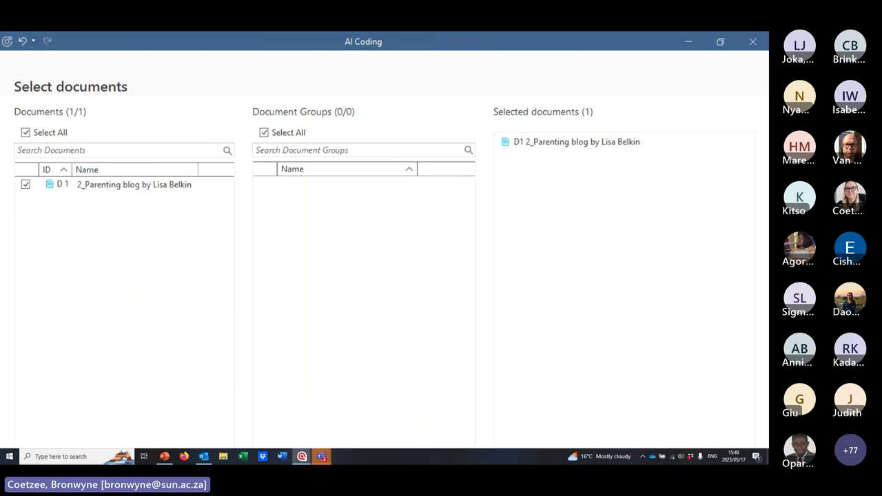
{"action": "double_click", "coordinate": [621, 46]}
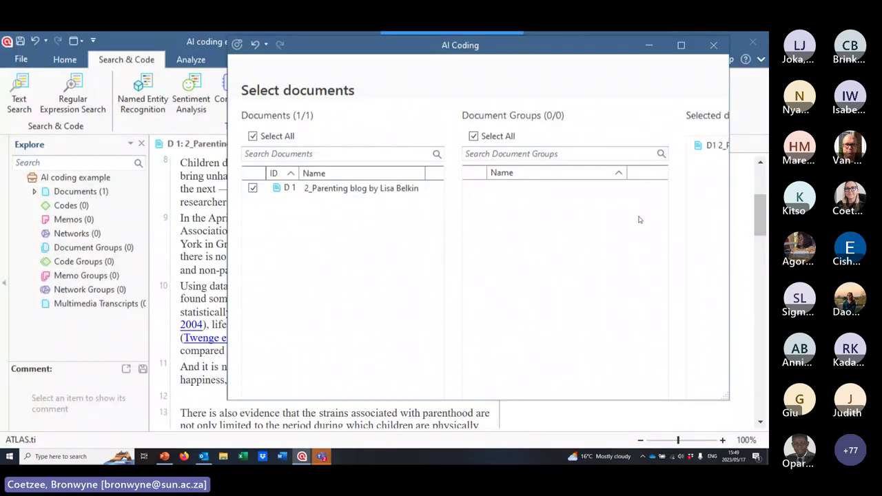
{"action": "left_click_drag", "start_coordinate": [353, 44], "coordinate": [64, 31]}
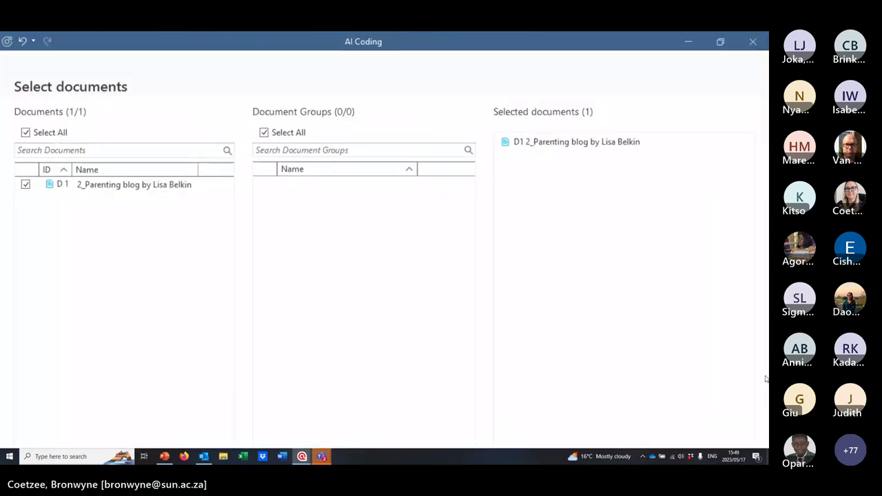
{"action": "left_click_drag", "start_coordinate": [630, 46], "coordinate": [429, 31]}
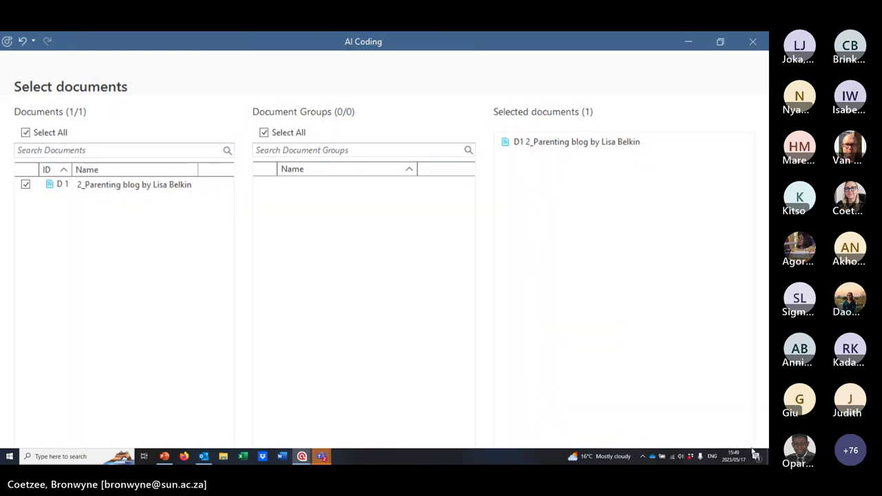
{"action": "left_click", "coordinate": [751, 42]}
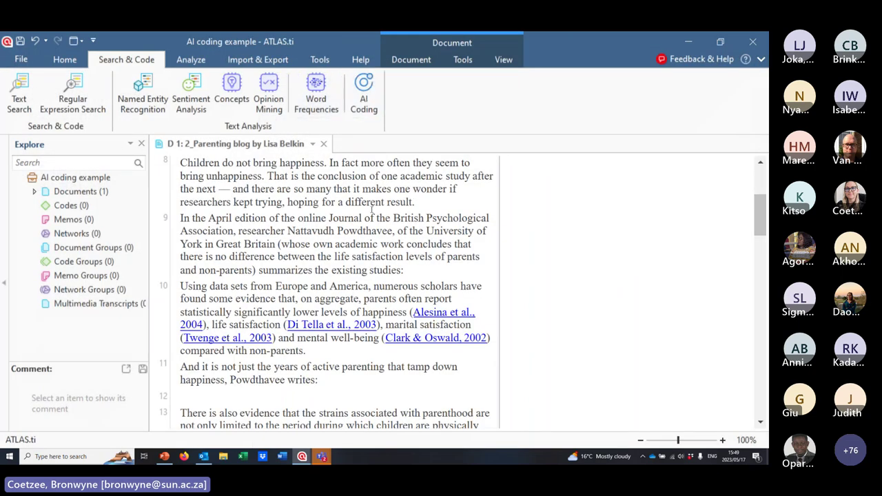
{"action": "left_click", "coordinate": [362, 88]}
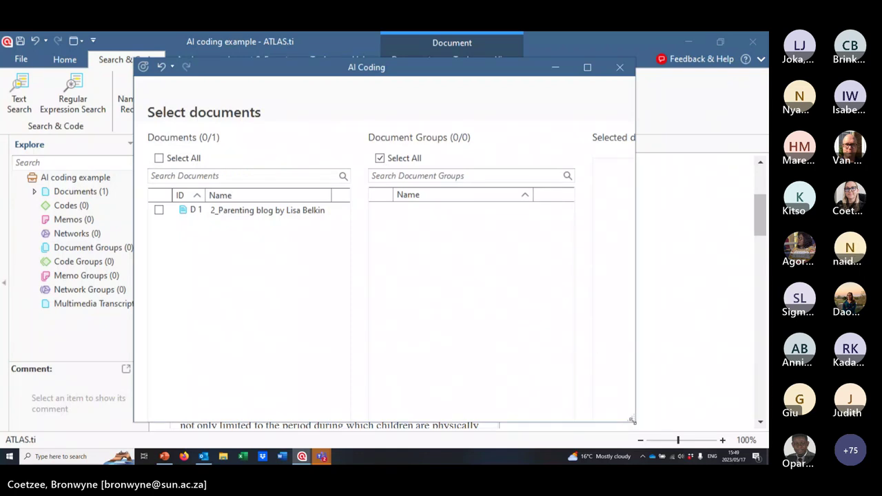
{"action": "left_click_drag", "start_coordinate": [632, 419], "coordinate": [592, 142]}
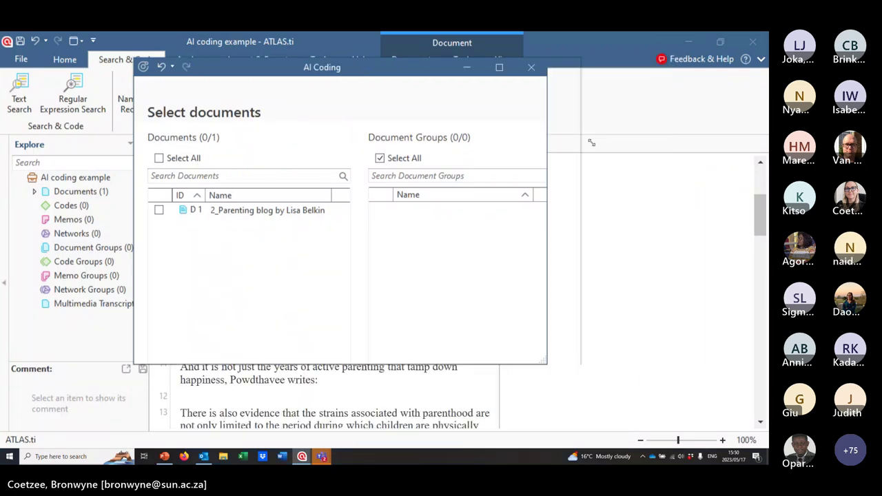
{"action": "left_click", "coordinate": [648, 65]}
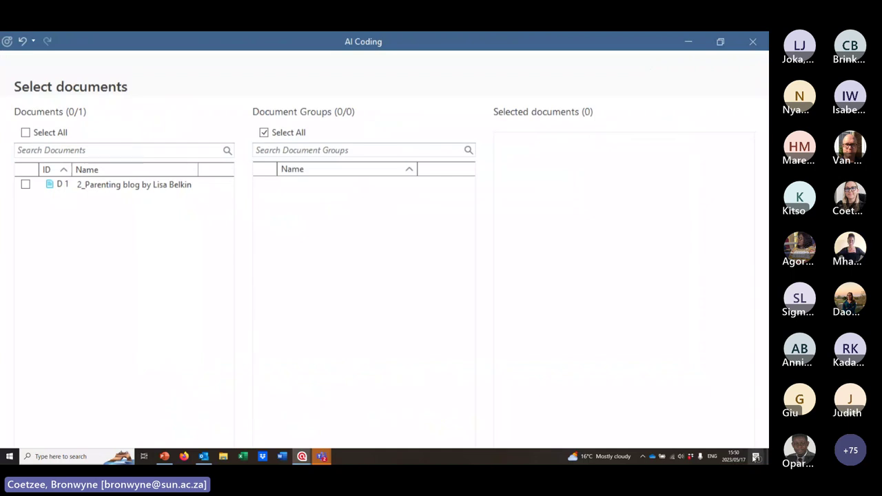
{"action": "left_click", "coordinate": [43, 186]}
{"action": "left_click", "coordinate": [26, 184]}
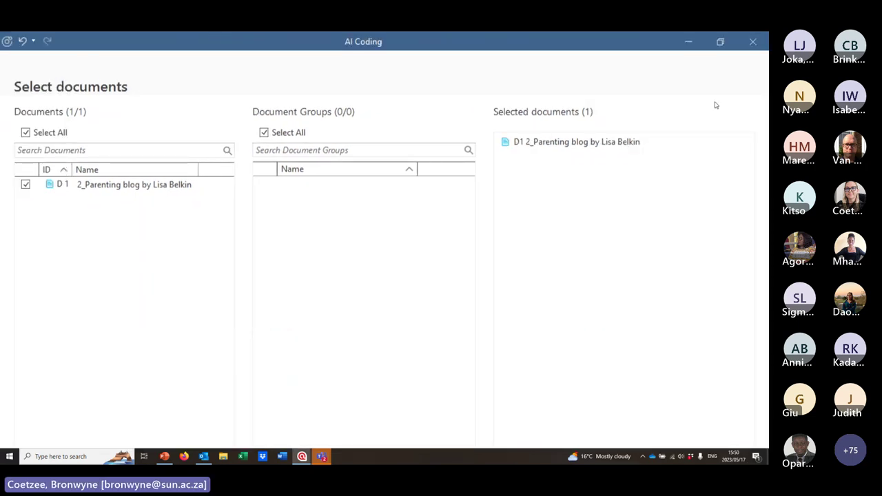
{"action": "left_click", "coordinate": [753, 42]}
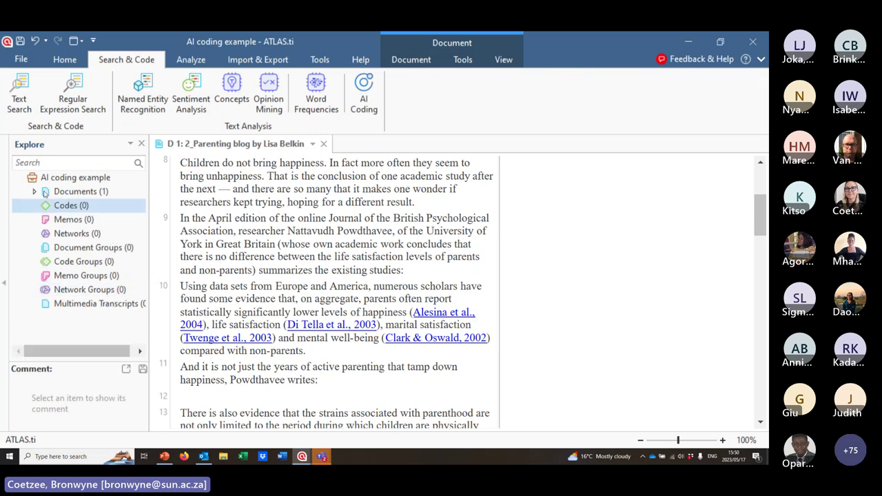
Close the parenting blog document and reopen D 1 from the project's documents
{"action": "left_click", "coordinate": [323, 143]}
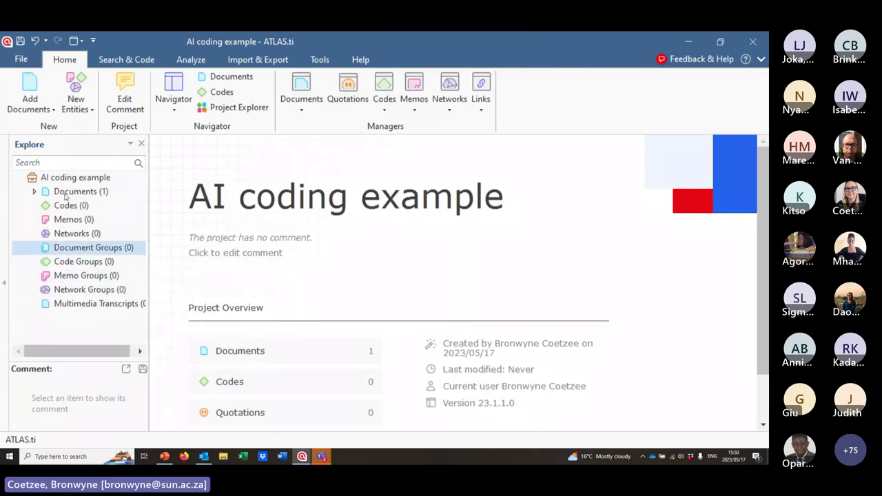
{"action": "left_click", "coordinate": [33, 191]}
{"action": "left_click", "coordinate": [88, 207]}
{"action": "double_click", "coordinate": [88, 207]}
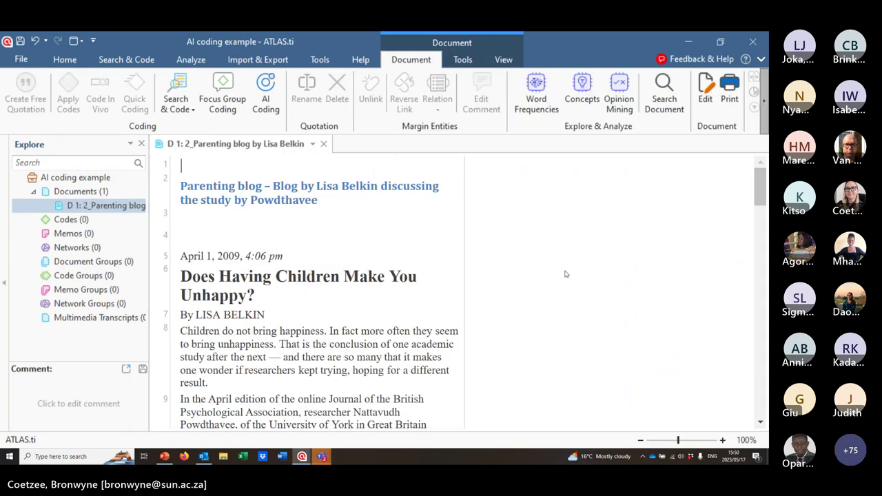
Start AI Coding from the open parenting blog document and maximize the AI Coding window
{"action": "left_click", "coordinate": [266, 88]}
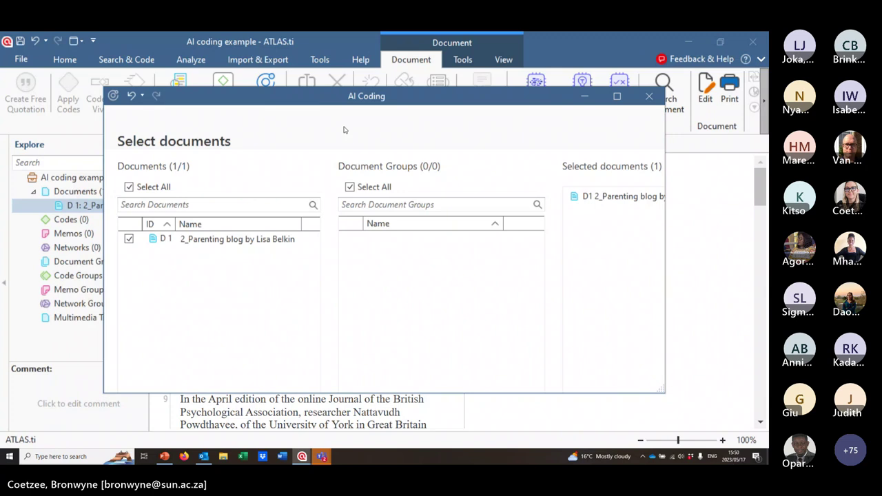
{"action": "left_click_drag", "start_coordinate": [522, 102], "coordinate": [380, 35]}
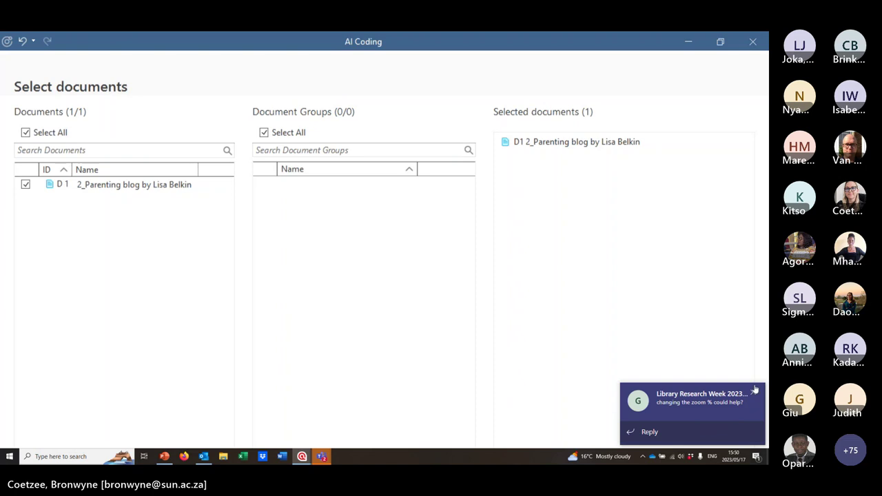
{"action": "left_click", "coordinate": [755, 390]}
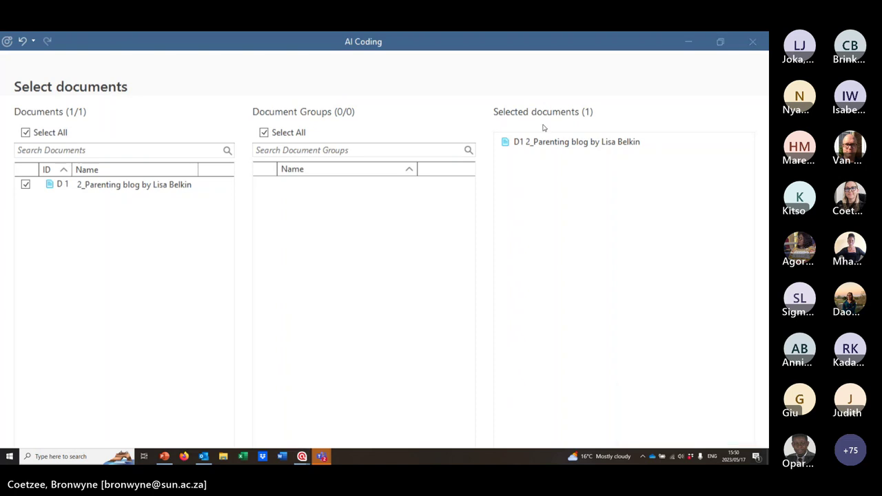
Minimize the AI Coding window and set the display zoom to 110% in the application preferences, returning to the document
{"action": "left_click", "coordinate": [688, 42]}
{"action": "left_click", "coordinate": [20, 57]}
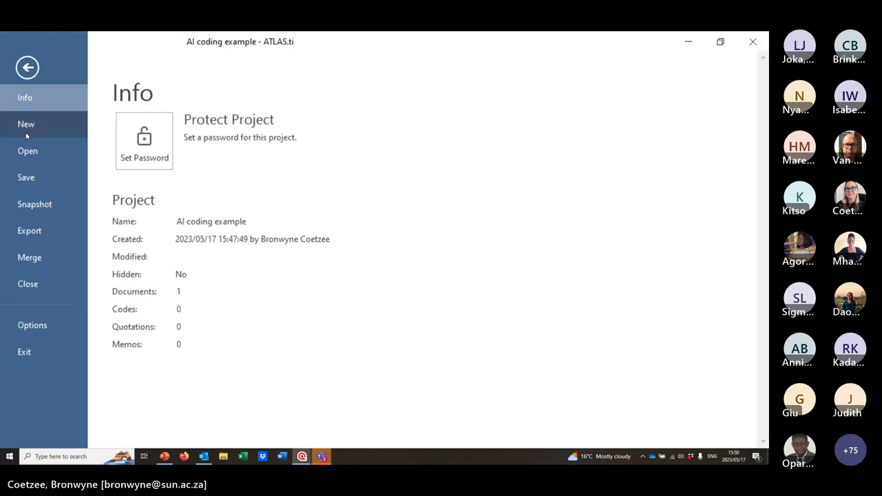
{"action": "left_click", "coordinate": [49, 334]}
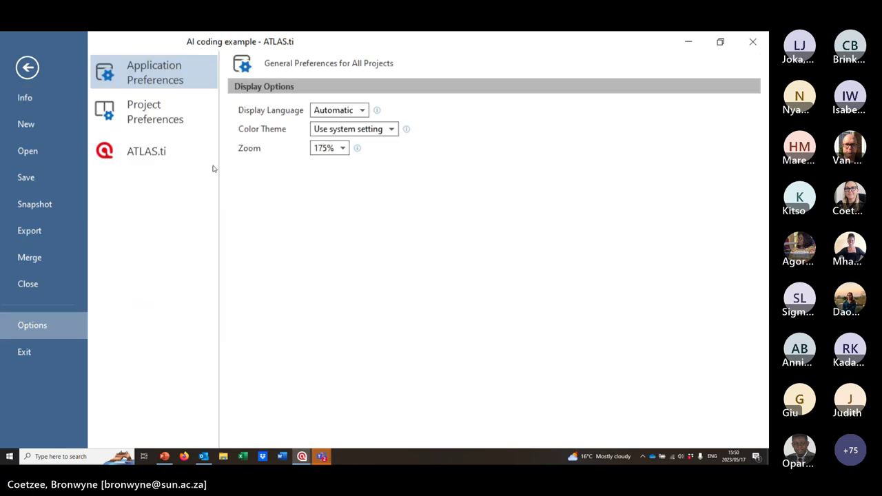
{"action": "left_click", "coordinate": [331, 149]}
{"action": "left_click", "coordinate": [338, 179]}
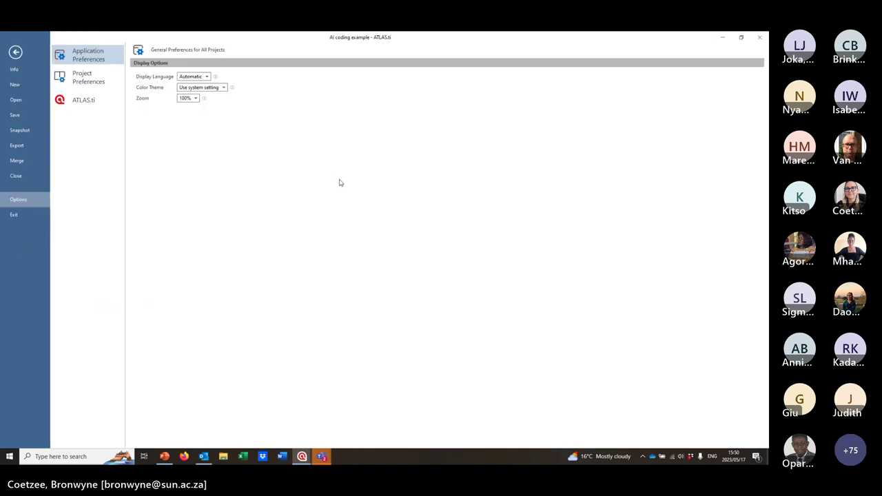
{"action": "left_click", "coordinate": [195, 98]}
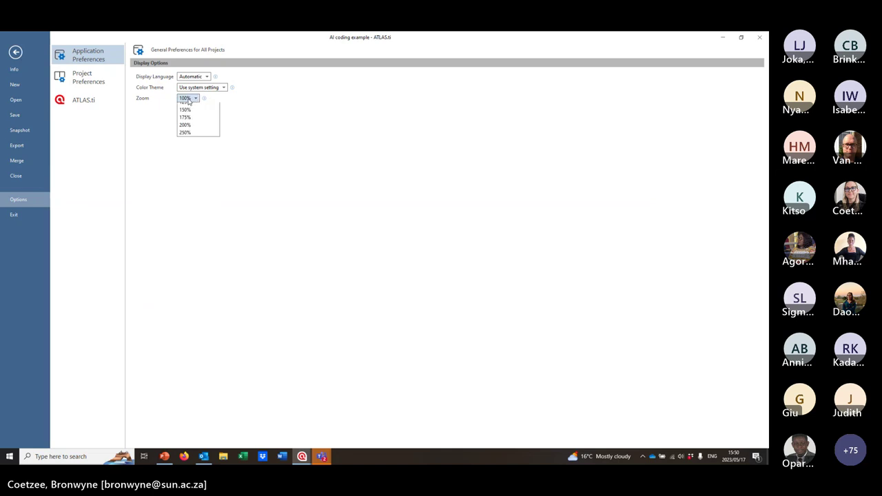
{"action": "left_click", "coordinate": [187, 128]}
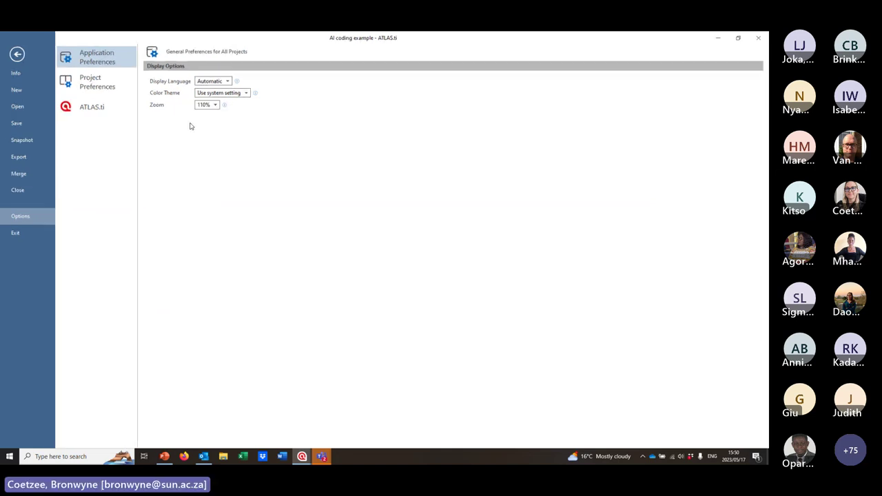
{"action": "left_click", "coordinate": [17, 54]}
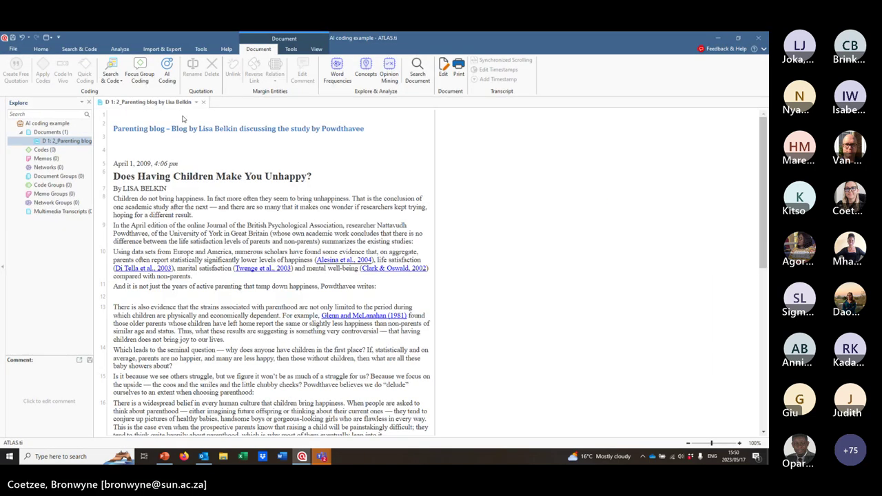
Bring back the AI Coding window and run the coding on the parenting blog document, confirming the analysis
{"action": "left_click", "coordinate": [381, 427]}
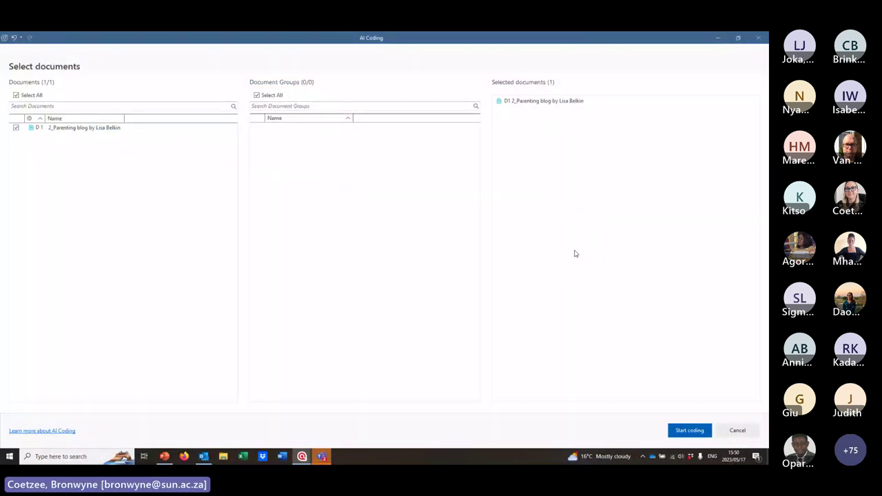
{"action": "left_click", "coordinate": [690, 430]}
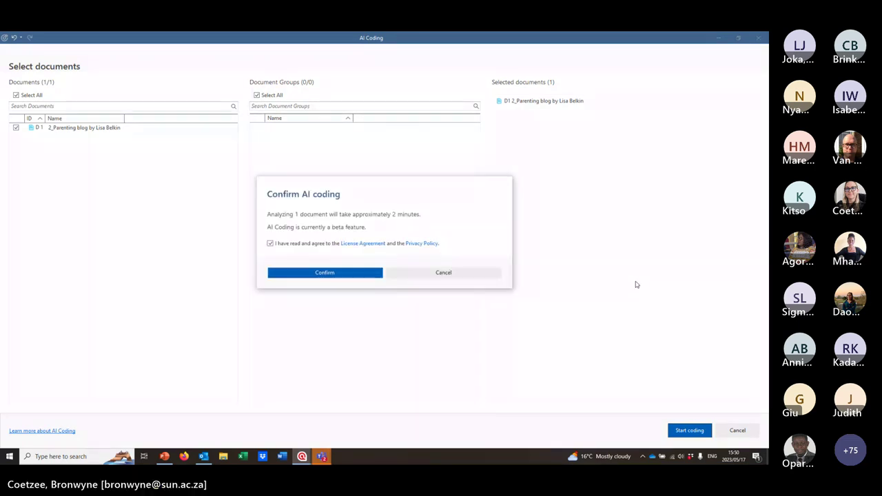
{"action": "left_click", "coordinate": [349, 273]}
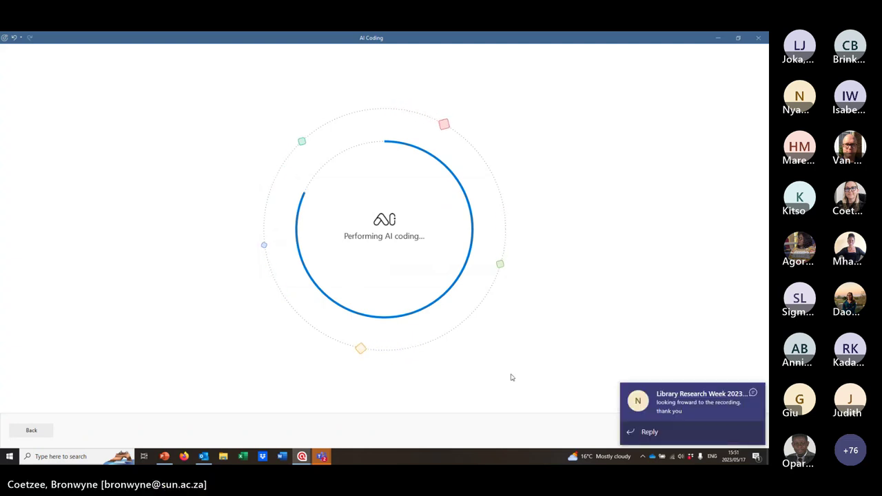
{"action": "left_click", "coordinate": [752, 393]}
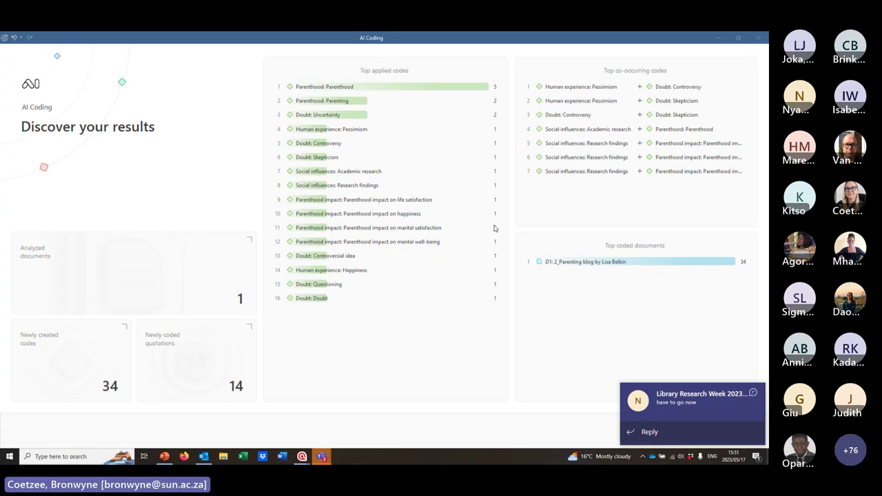
{"action": "left_click", "coordinate": [753, 392]}
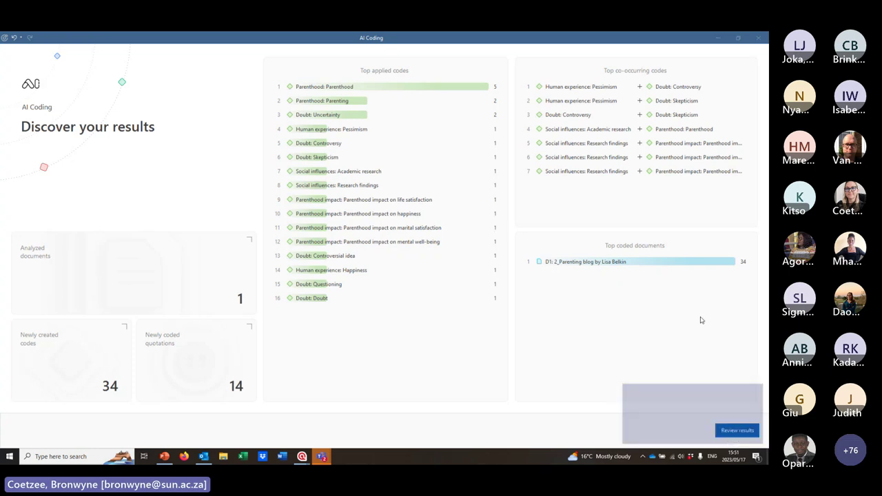
Minimize the AI Coding results, switch to the A22 Children & Happiness sample project and enlarge its parenting blog document to 80%
{"action": "left_click", "coordinate": [716, 42]}
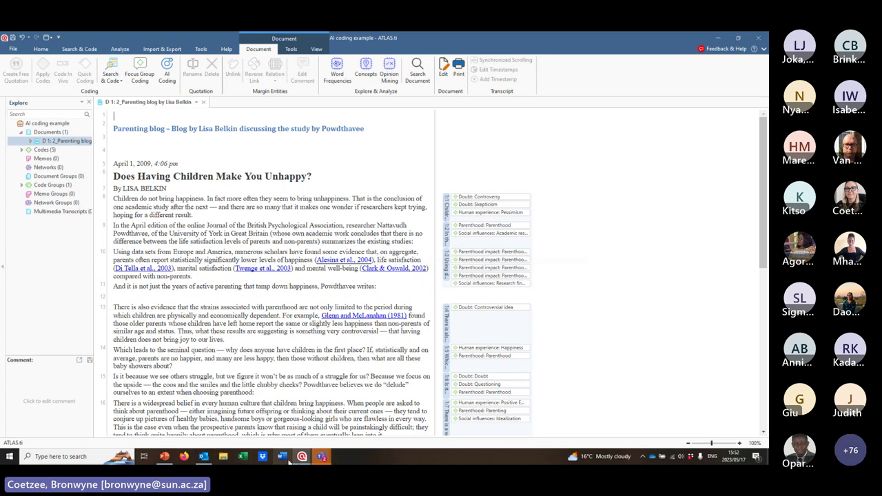
{"action": "mouse_move", "coordinate": [302, 457]}
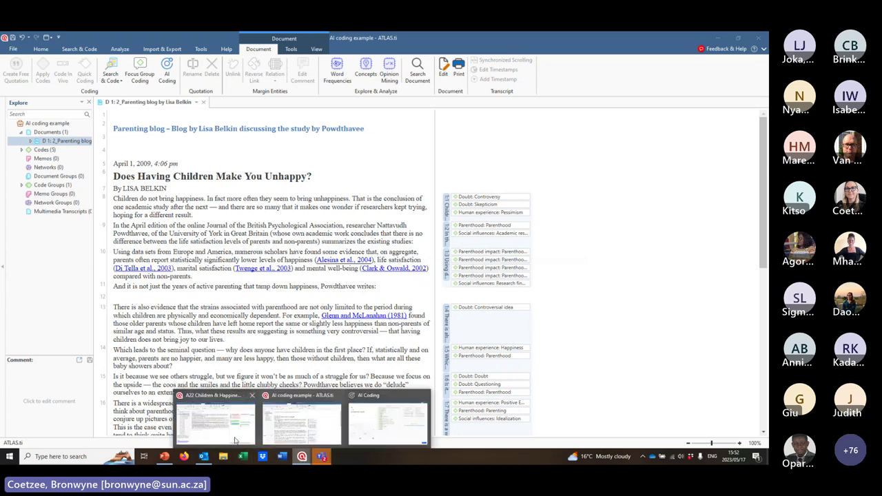
{"action": "left_click", "coordinate": [215, 421]}
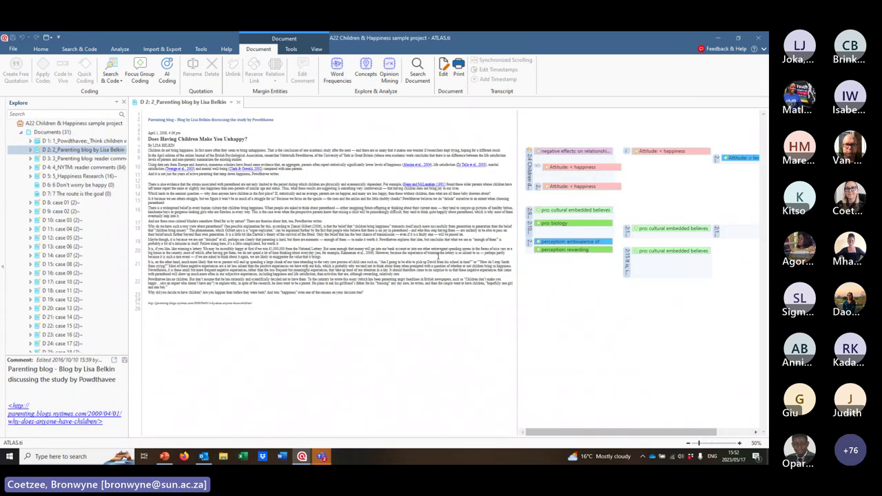
{"action": "scroll", "coordinate": [354, 293], "scroll_direction": "up", "scroll_amount": 3}
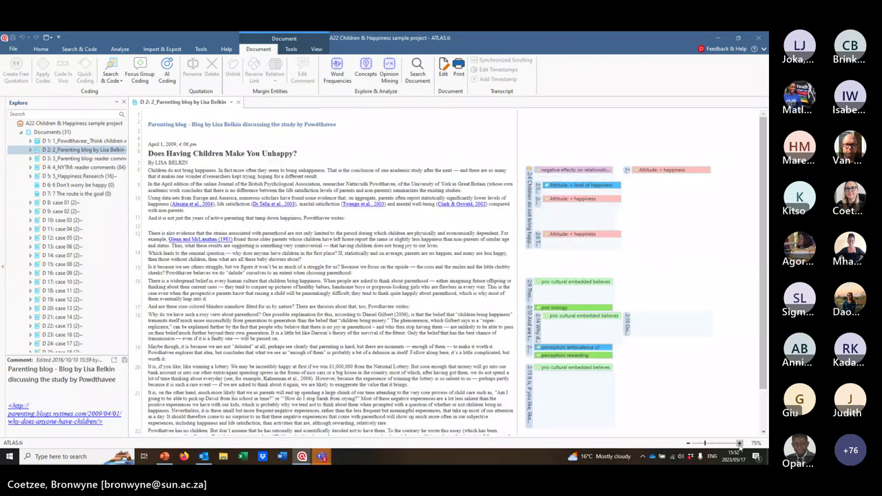
Examine the manually coded passages in the parenting blog, including negative effects on relationships, Attitude: < happiness and pro: cultural embedded believes
{"action": "left_click", "coordinate": [563, 175]}
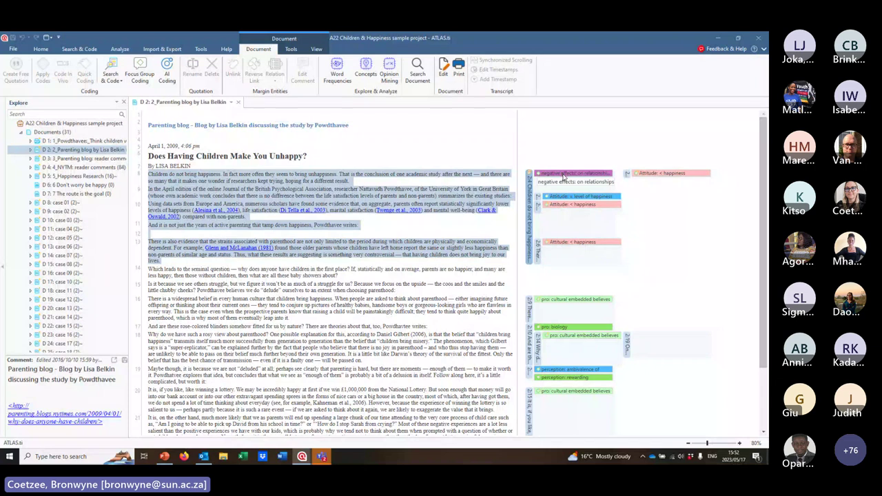
{"action": "left_click", "coordinate": [662, 175]}
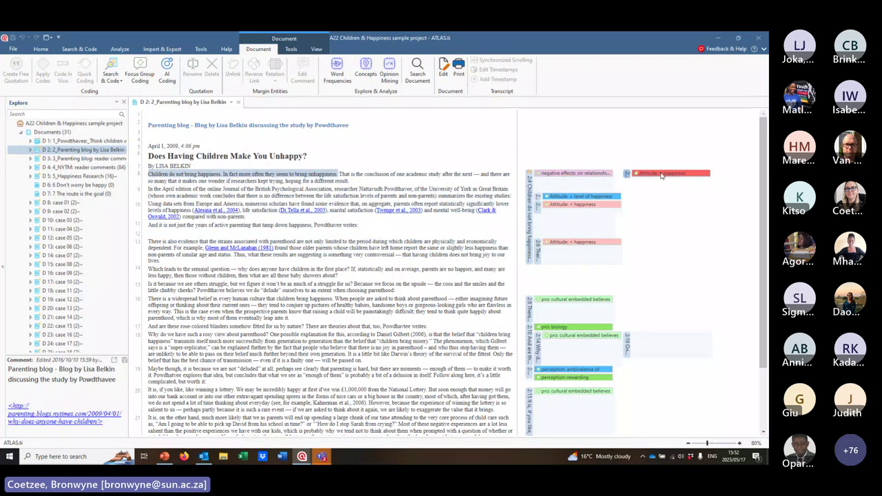
{"action": "left_click", "coordinate": [575, 299]}
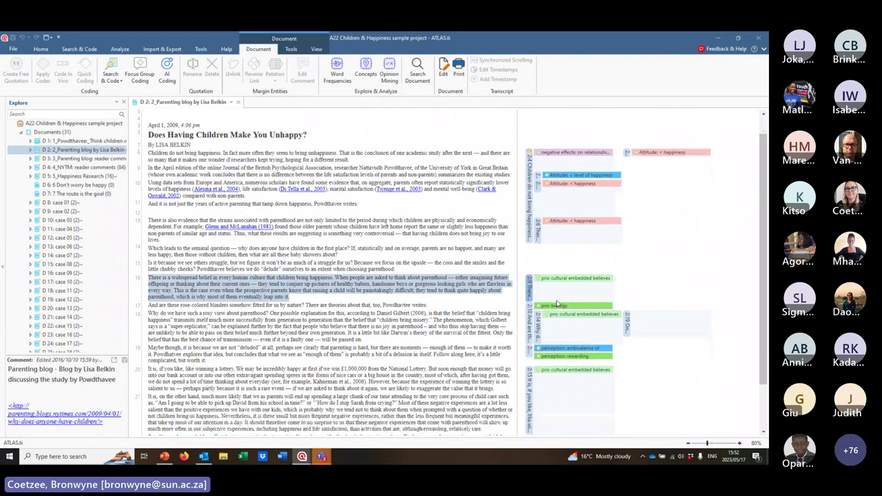
{"action": "left_click", "coordinate": [565, 317]}
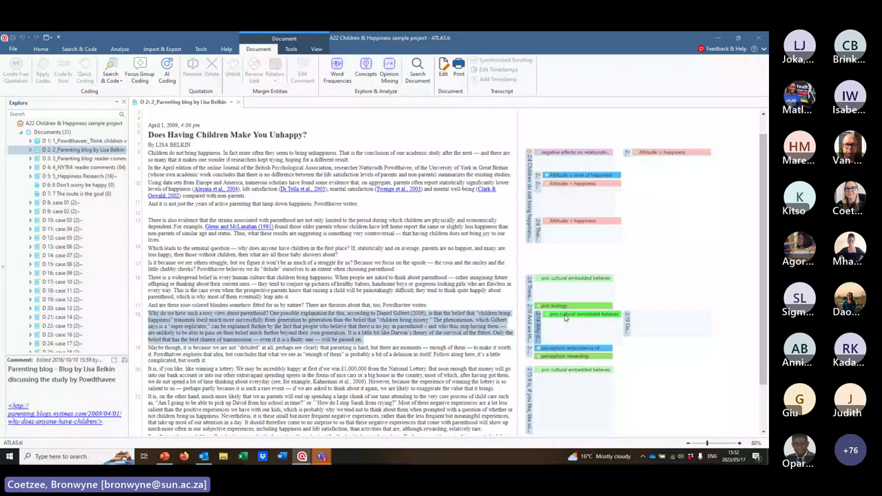
{"action": "scroll", "coordinate": [560, 326], "scroll_direction": "down", "scroll_amount": 1}
{"action": "left_click", "coordinate": [560, 325]}
{"action": "left_click", "coordinate": [559, 327]}
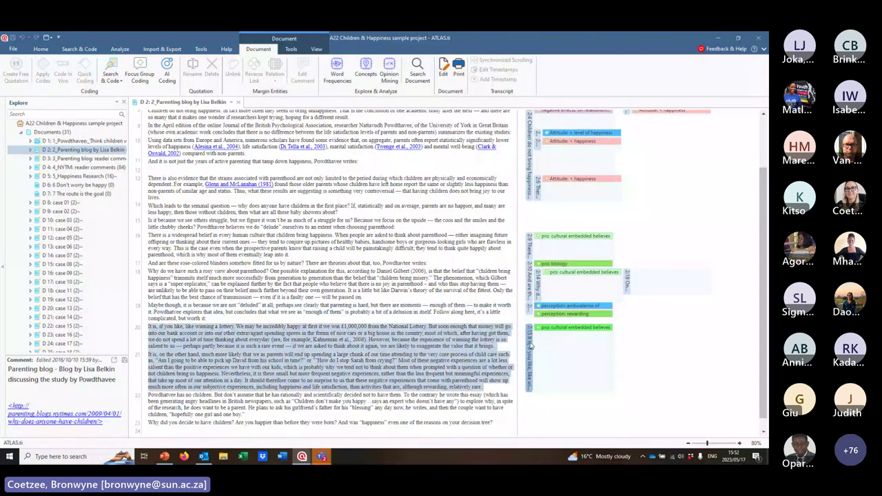
{"action": "mouse_move", "coordinate": [301, 456]}
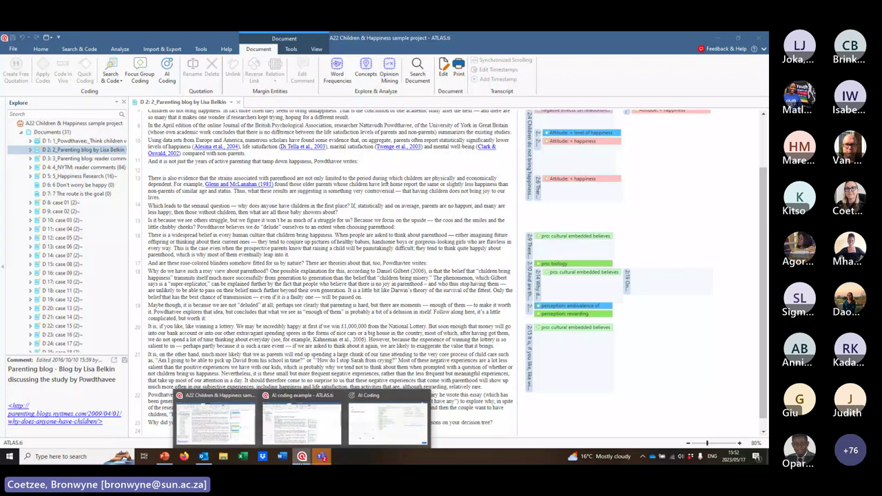
Return to the AI Coding results, open them for review and examine the codes assigned to the parenting blog quotations
{"action": "left_click", "coordinate": [386, 414]}
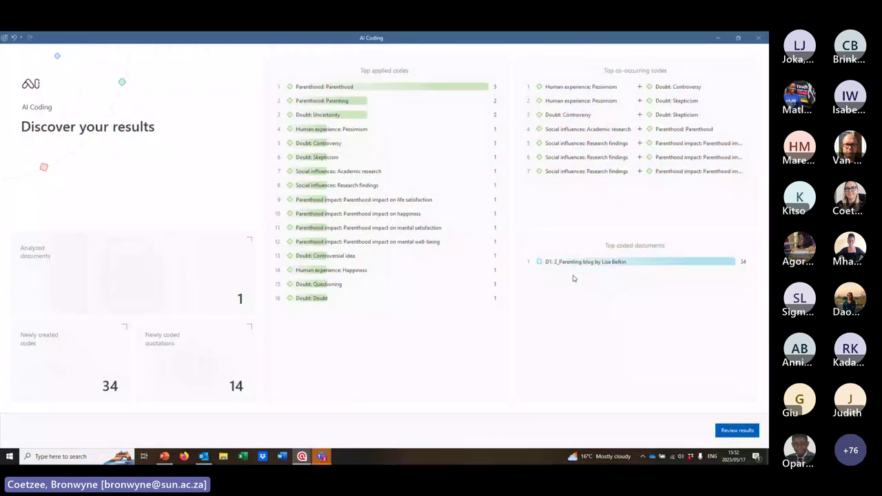
{"action": "left_click", "coordinate": [735, 429]}
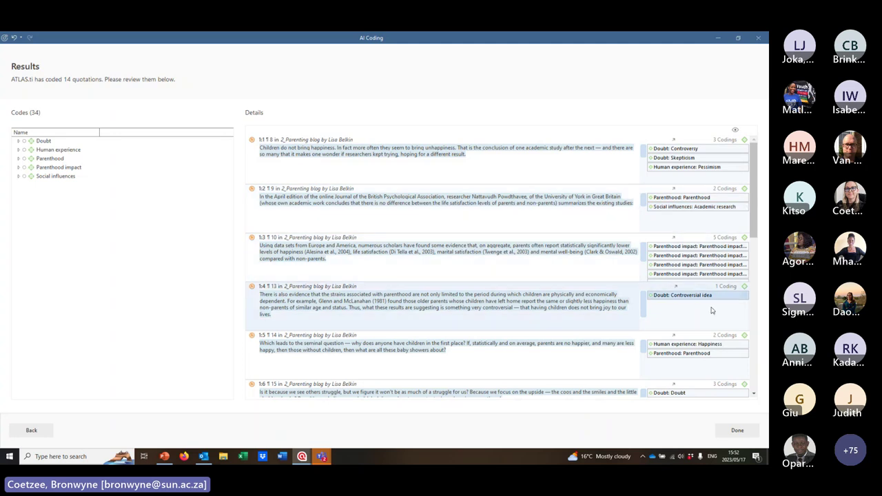
{"action": "scroll", "coordinate": [708, 324], "scroll_direction": "down", "scroll_amount": 3}
{"action": "scroll", "coordinate": [707, 338], "scroll_direction": "down", "scroll_amount": 2}
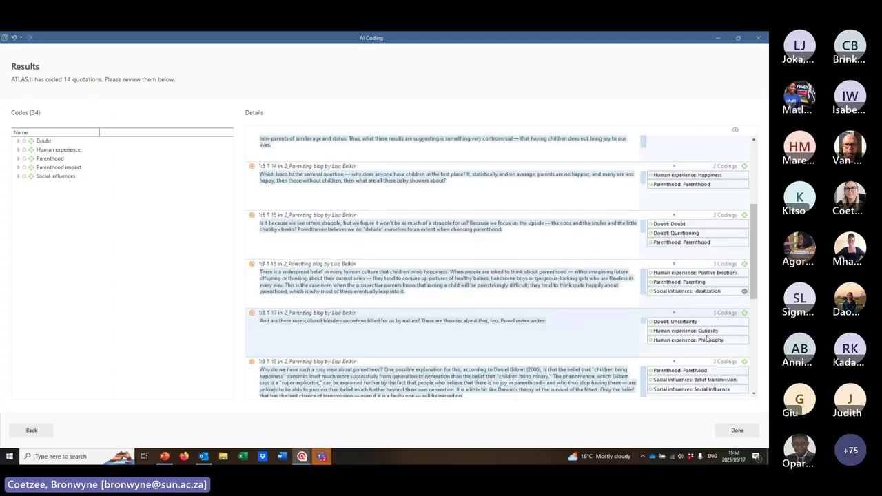
{"action": "scroll", "coordinate": [712, 340], "scroll_direction": "down", "scroll_amount": 1}
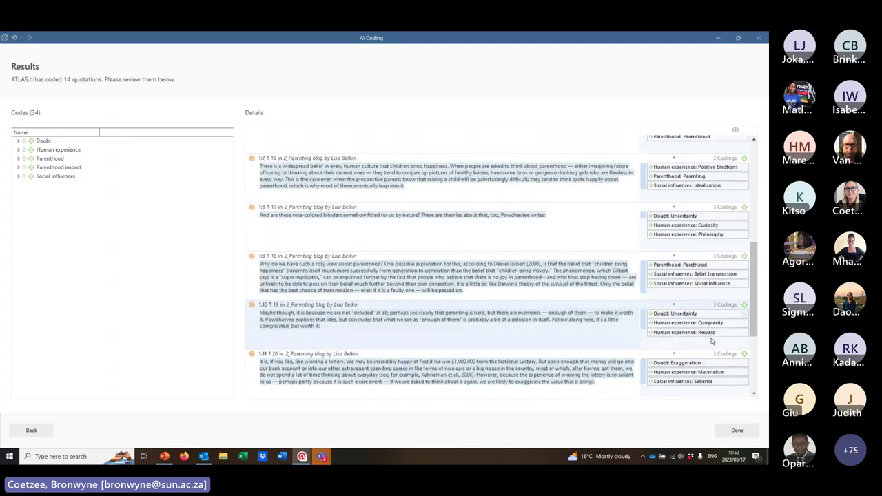
{"action": "scroll", "coordinate": [449, 228], "scroll_direction": "up", "scroll_amount": 1}
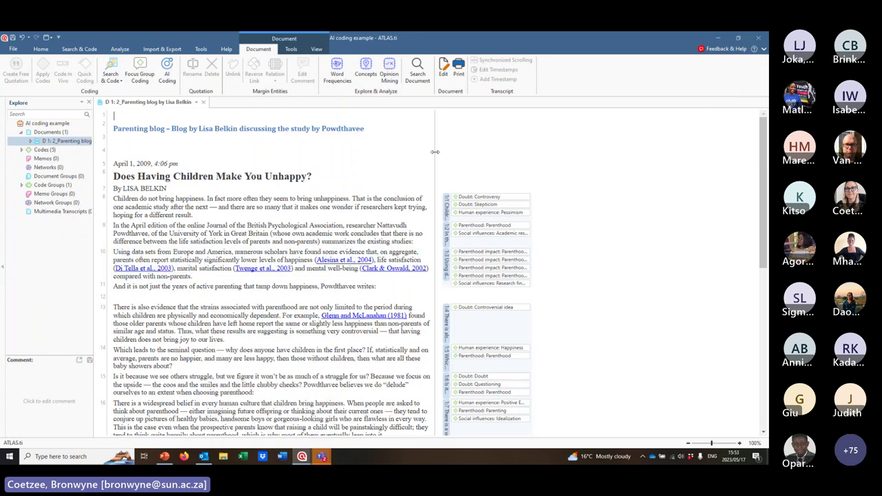
Widen the text area of the parenting blog document and examine the AI codes in its margin through to the end
{"action": "left_click_drag", "start_coordinate": [435, 152], "coordinate": [510, 155]}
{"action": "scroll", "coordinate": [559, 324], "scroll_direction": "down", "scroll_amount": 5}
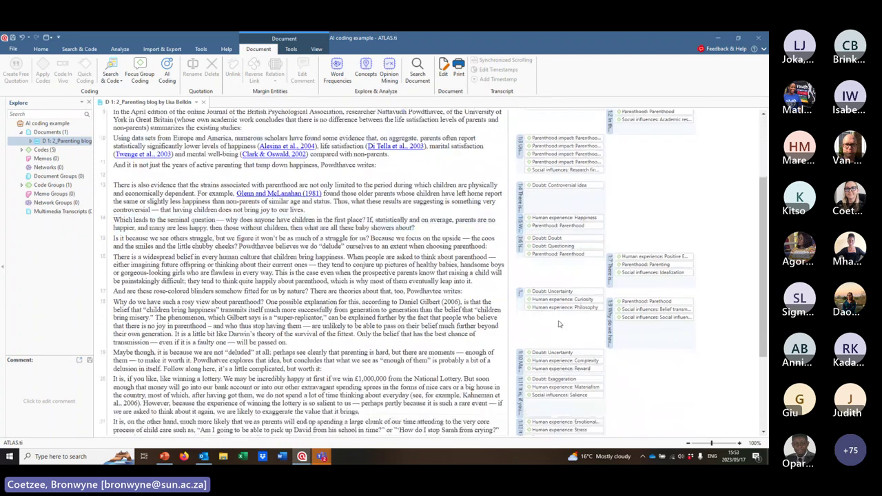
{"action": "scroll", "coordinate": [559, 324], "scroll_direction": "down", "scroll_amount": 4}
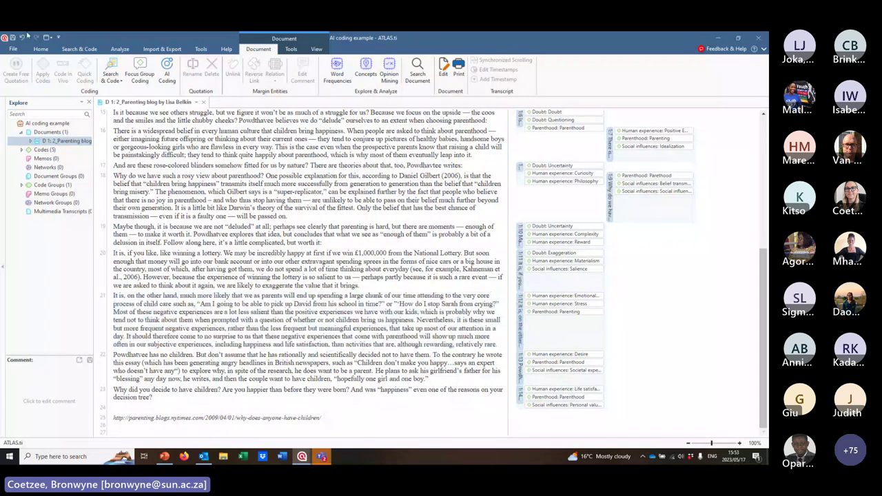
Open the Code Manager and inspect the subcodes of the Doubt and Human experience categories, collapsing them again
{"action": "left_click", "coordinate": [41, 48]}
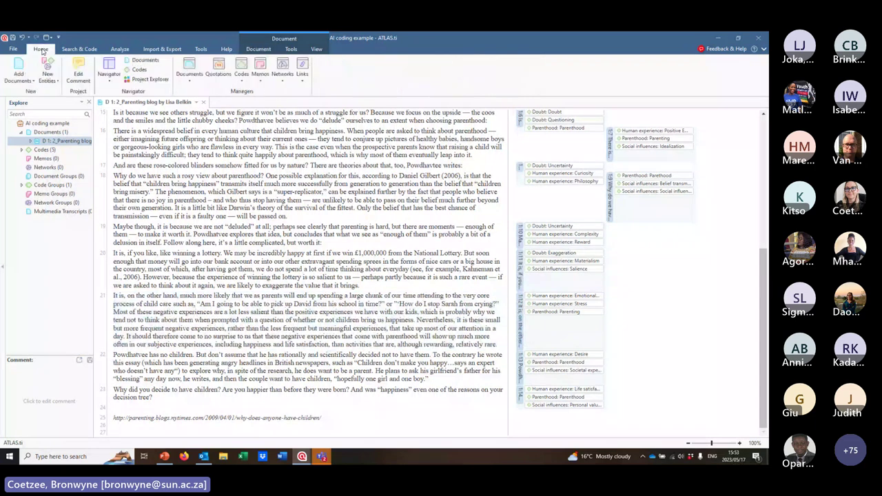
{"action": "left_click", "coordinate": [241, 66]}
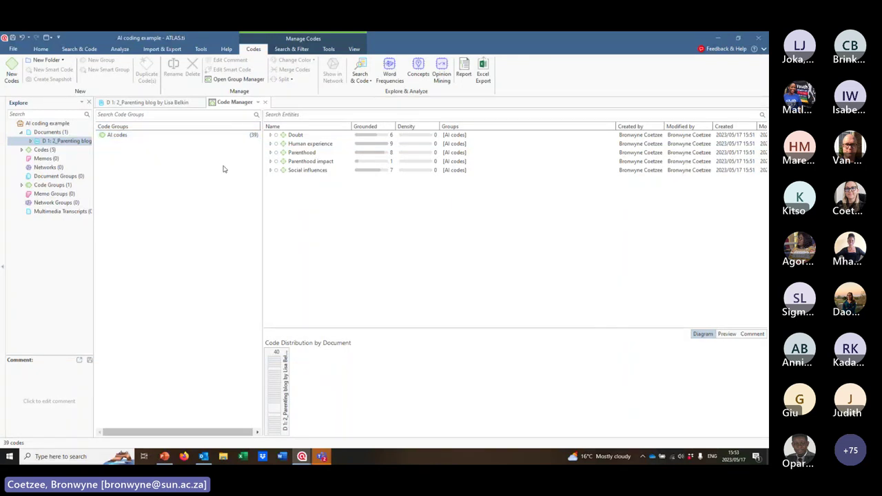
{"action": "left_click", "coordinate": [270, 136]}
{"action": "left_click", "coordinate": [271, 136]}
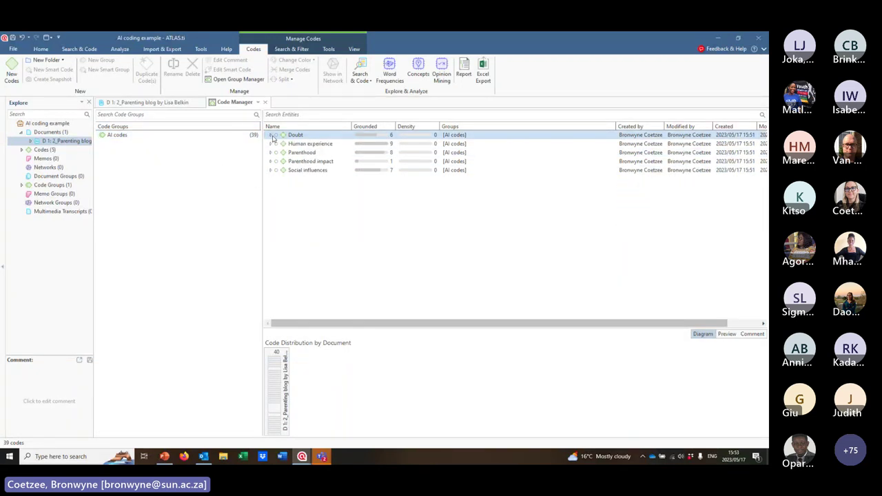
{"action": "left_click", "coordinate": [271, 137]}
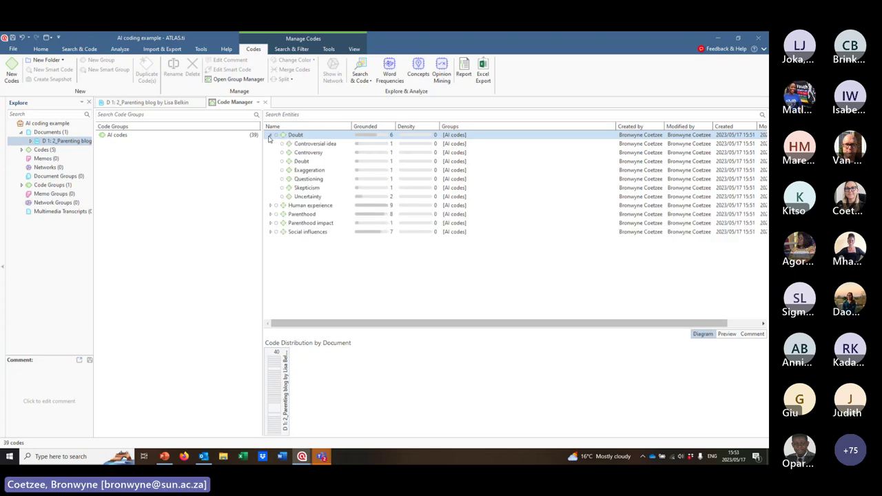
{"action": "left_click", "coordinate": [271, 136]}
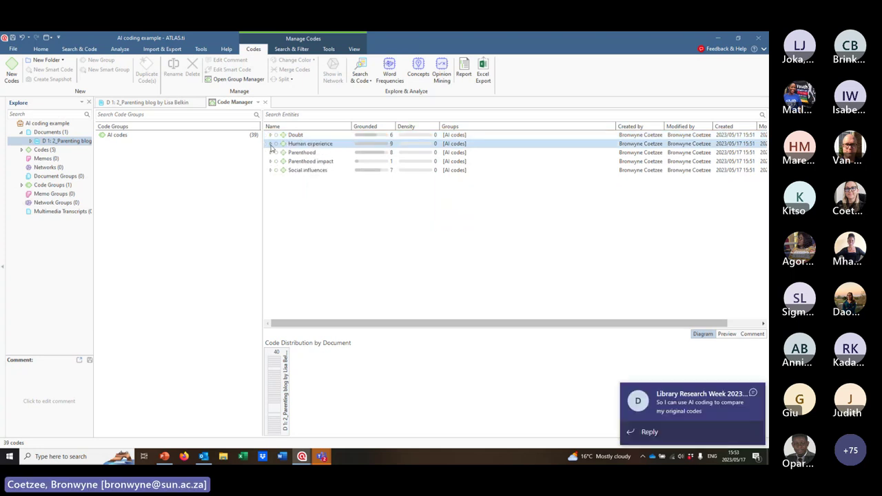
{"action": "left_click", "coordinate": [271, 144]}
{"action": "left_click", "coordinate": [271, 144]}
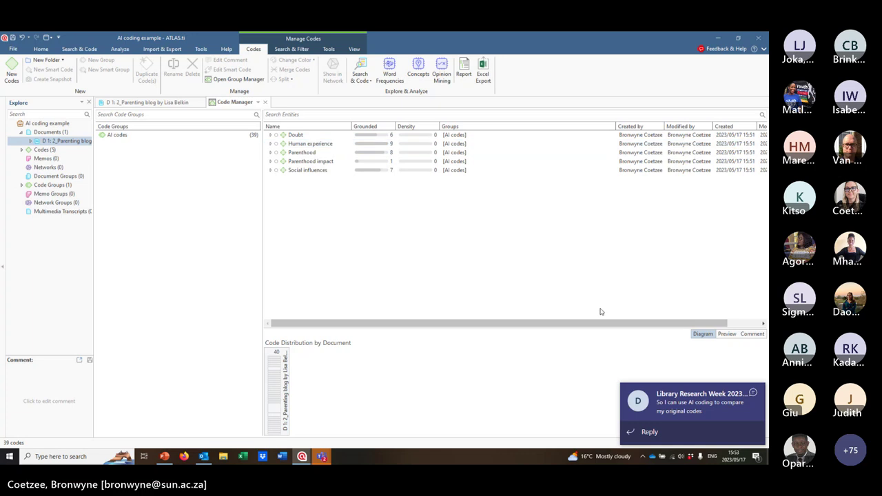
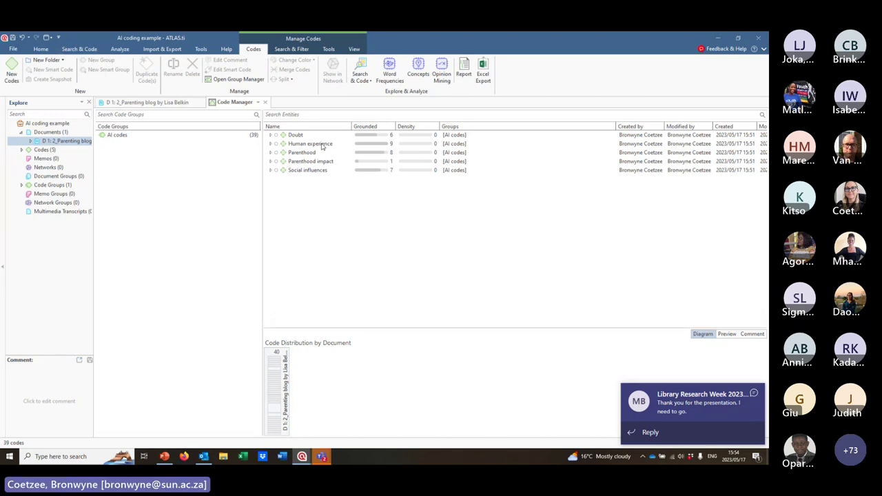
Dismiss the chat notification and view the analysis tools, including the description of Intercoder Mode
{"action": "left_click", "coordinate": [752, 393]}
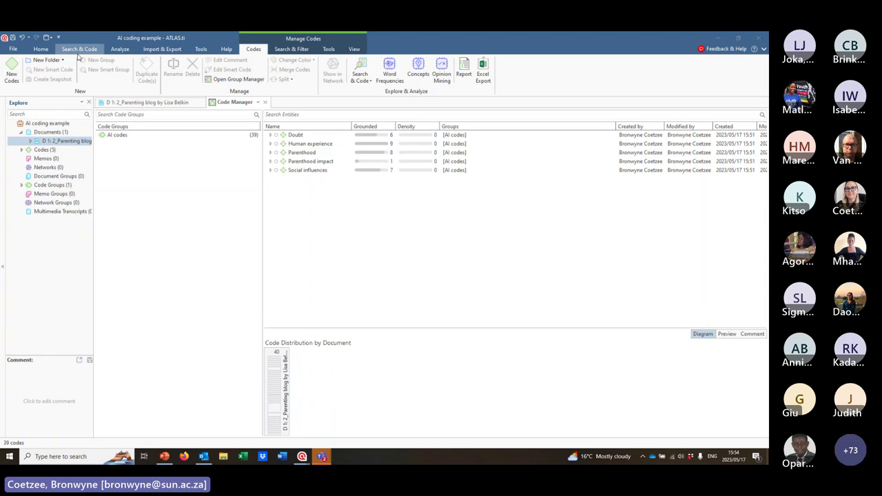
{"action": "left_click", "coordinate": [120, 50]}
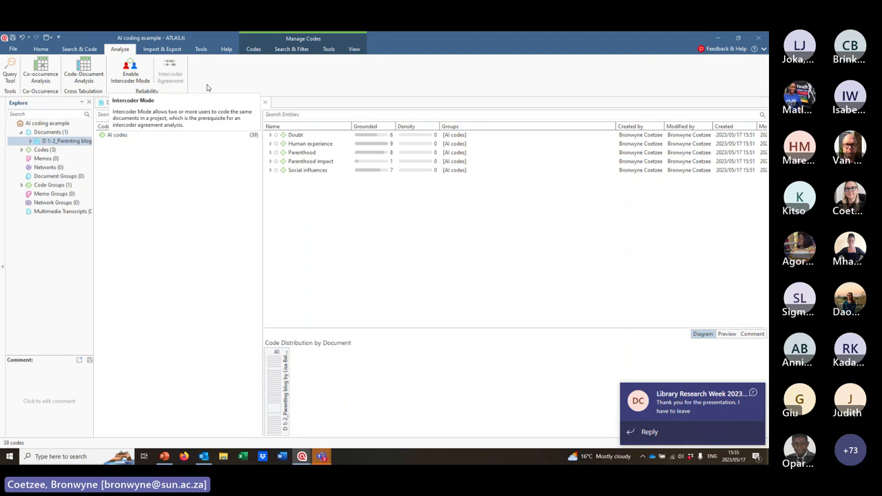
Start a Reference Manager import and select the Mendeley export file from the ATLAS.TI V23 WORKSHOP MATERIALS folder
{"action": "left_click", "coordinate": [165, 54]}
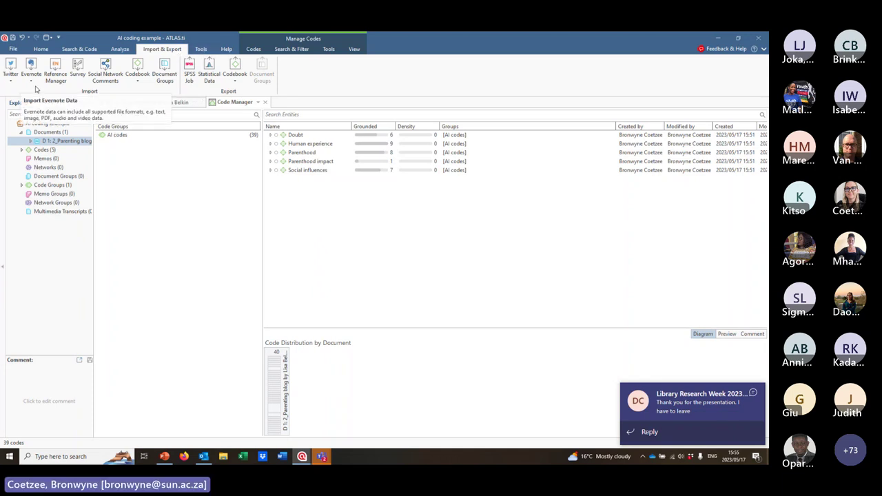
{"action": "left_click", "coordinate": [56, 77]}
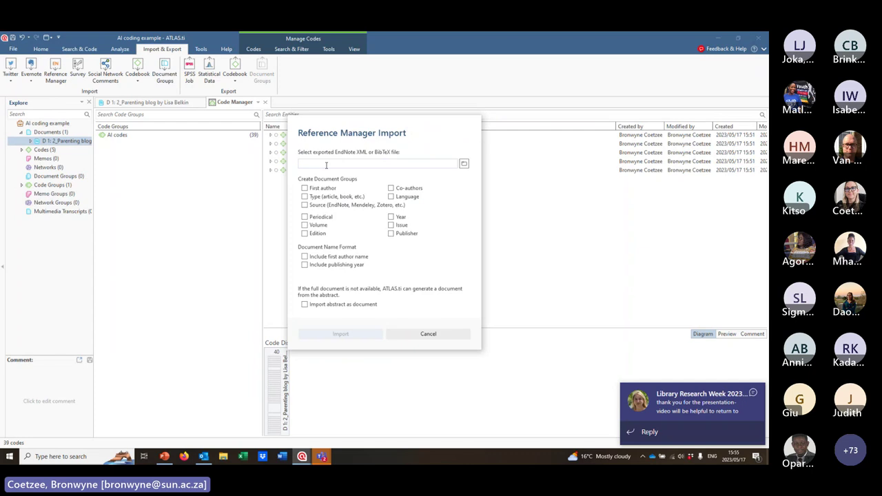
{"action": "left_click", "coordinate": [465, 164]}
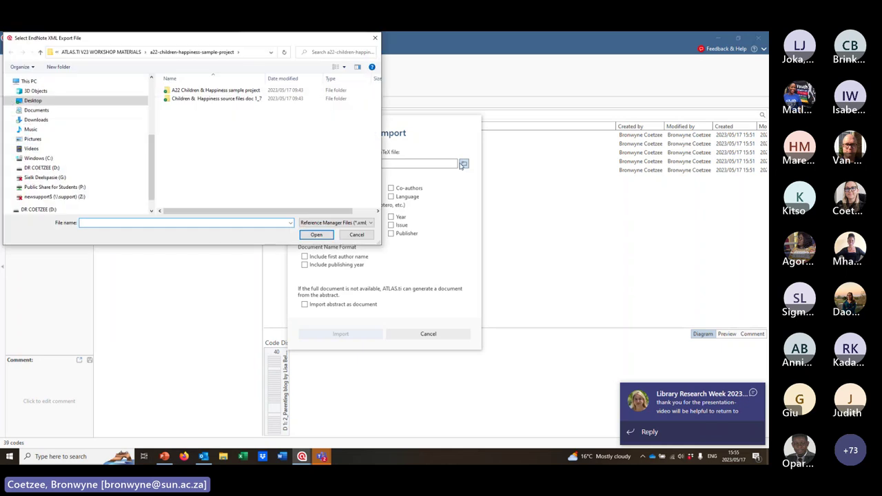
{"action": "left_click", "coordinate": [140, 52]}
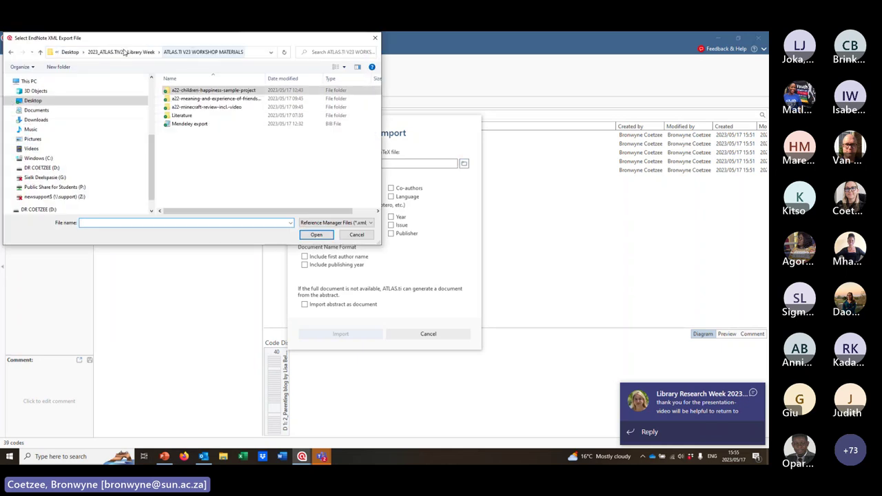
{"action": "left_click", "coordinate": [194, 126]}
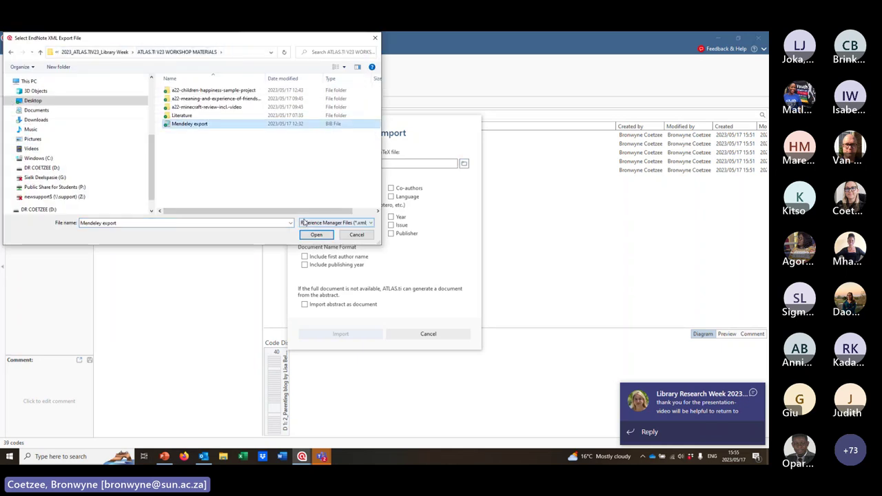
{"action": "left_click", "coordinate": [317, 235]}
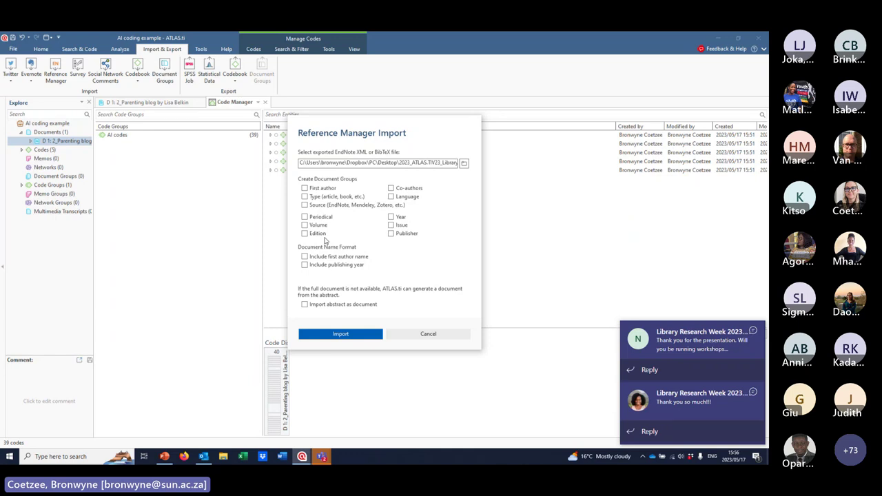
Try to import the Mendeley references with document groups by type and year, then look through the reported problems and close the report
{"action": "left_click", "coordinate": [391, 217]}
{"action": "left_click", "coordinate": [305, 197]}
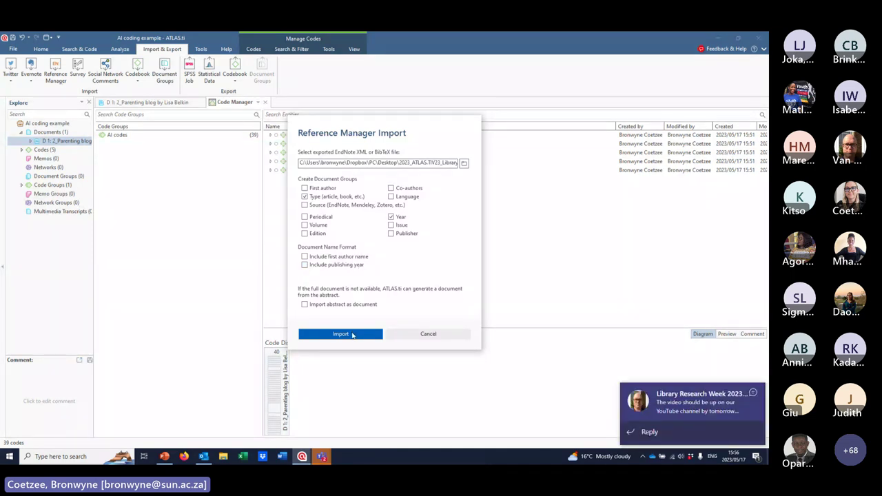
{"action": "left_click", "coordinate": [353, 338]}
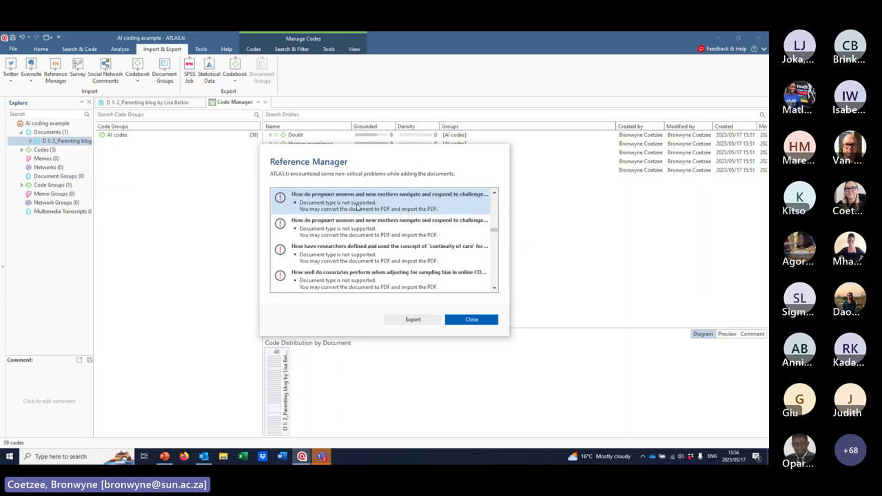
{"action": "scroll", "coordinate": [357, 205], "scroll_direction": "down", "scroll_amount": 5}
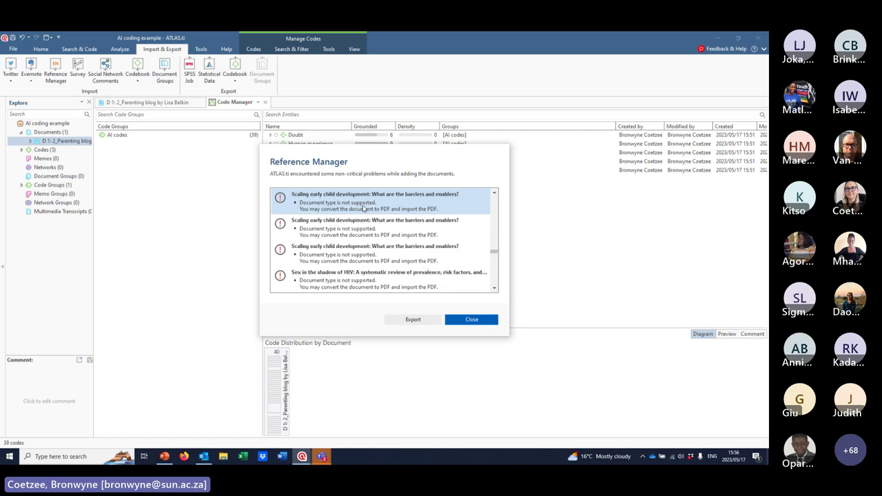
{"action": "scroll", "coordinate": [420, 286], "scroll_direction": "down", "scroll_amount": 3}
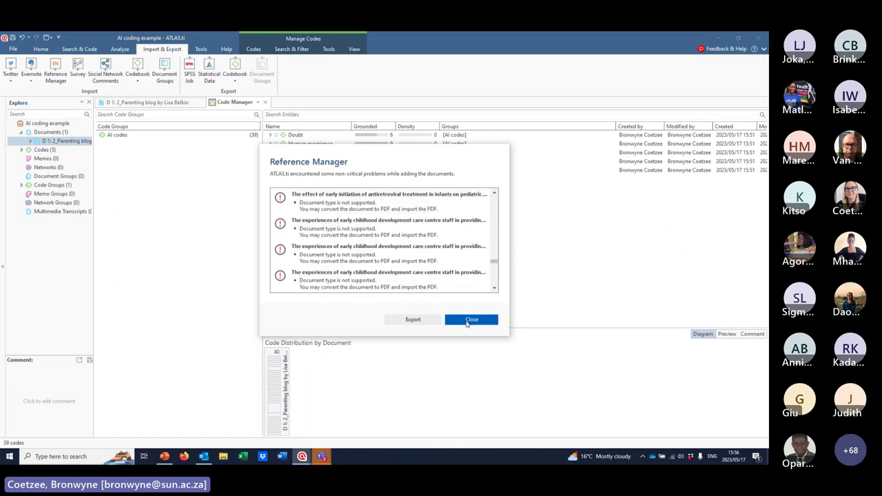
{"action": "left_click", "coordinate": [471, 320]}
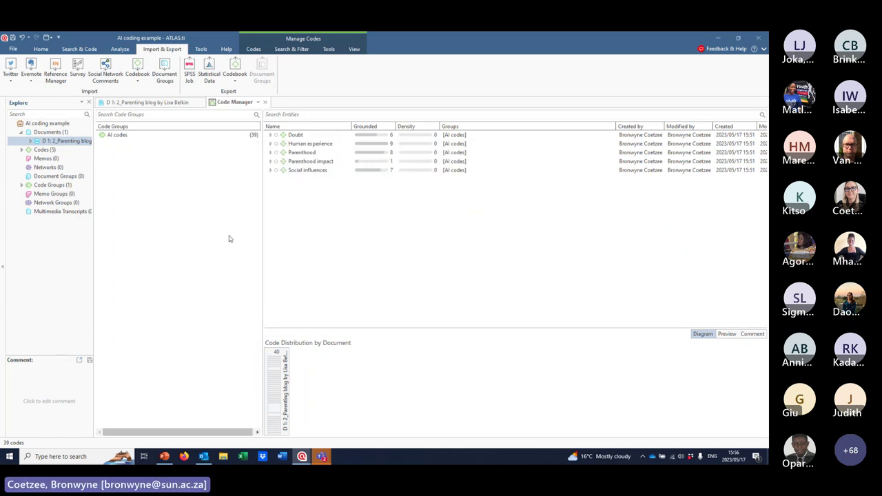
Expand the parenting blog's quotations and the project's codes in the project explorer, widening it to check the document list
{"action": "left_click", "coordinate": [30, 141]}
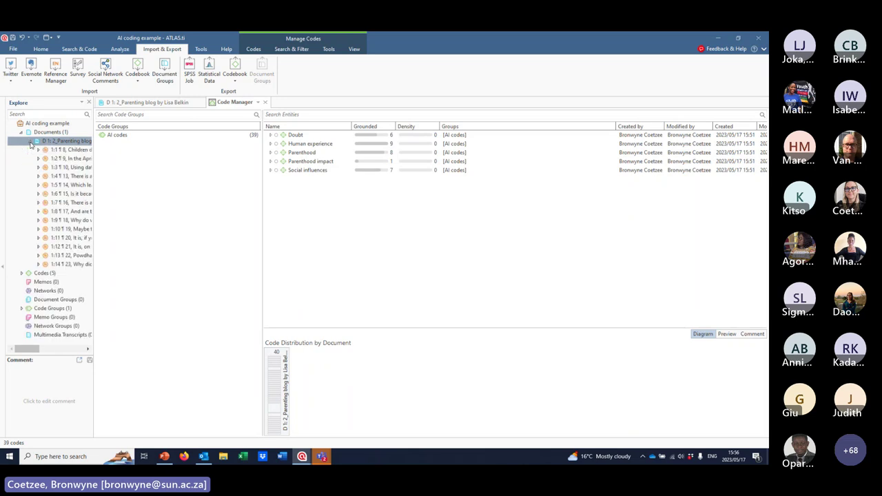
{"action": "left_click_drag", "start_coordinate": [94, 168], "coordinate": [264, 167]}
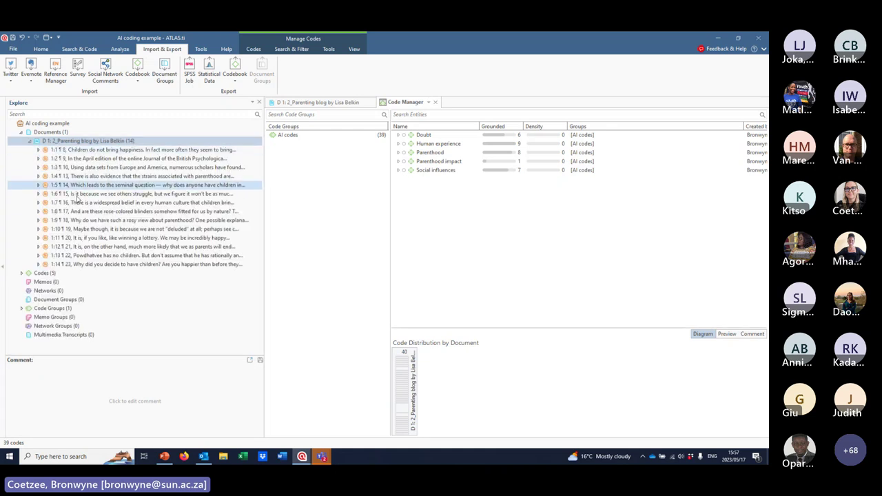
{"action": "left_click", "coordinate": [25, 275]}
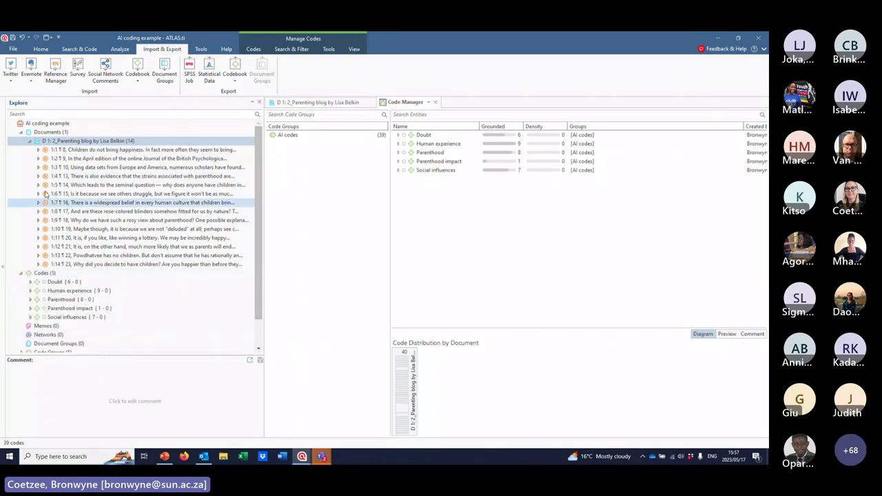
{"action": "left_click", "coordinate": [33, 132]}
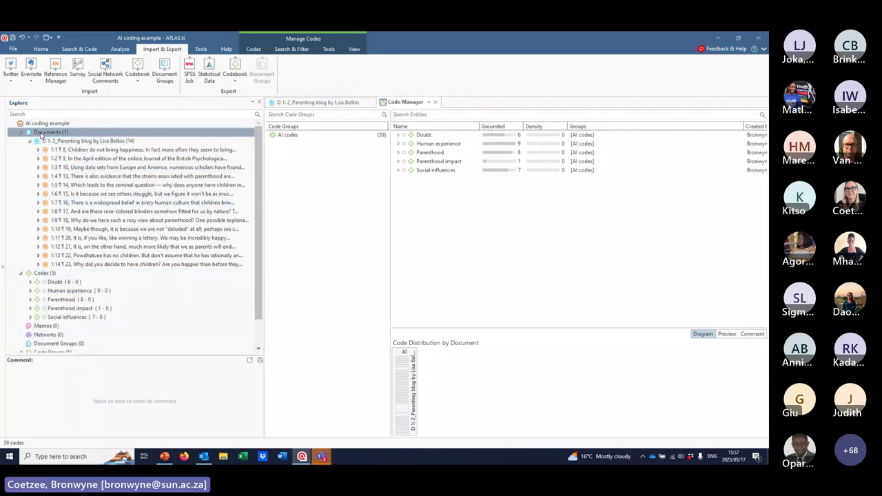
Import the Mendeley export with document groups by type, source and year and abstracts as documents, and close the problem report
{"action": "left_click", "coordinate": [55, 72]}
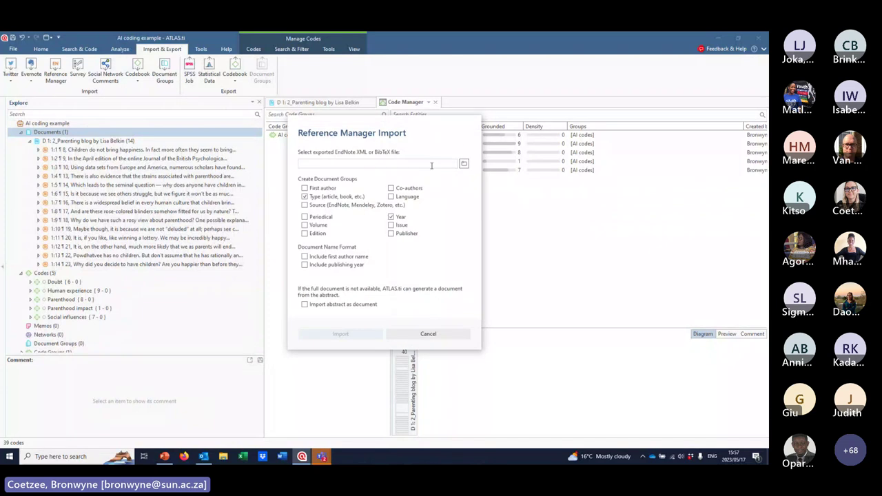
{"action": "left_click", "coordinate": [310, 205]}
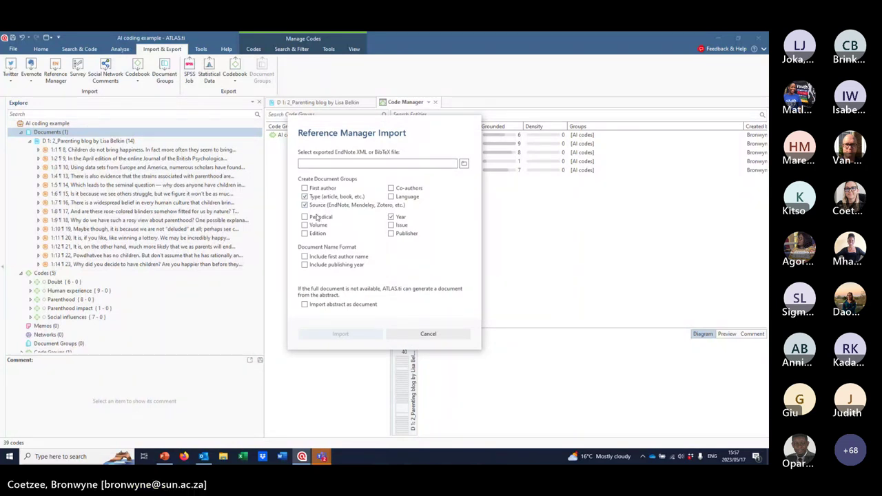
{"action": "left_click", "coordinate": [308, 305]}
{"action": "left_click", "coordinate": [464, 164]}
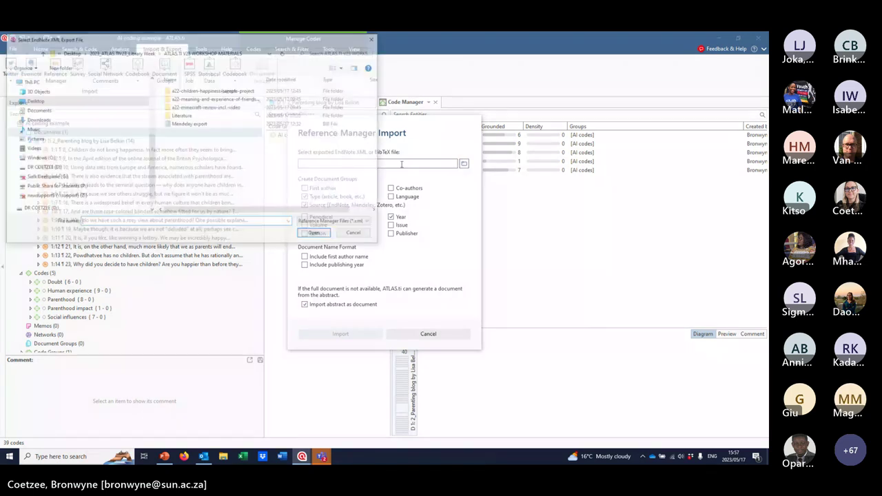
{"action": "left_click", "coordinate": [190, 124]}
{"action": "left_click", "coordinate": [316, 235]}
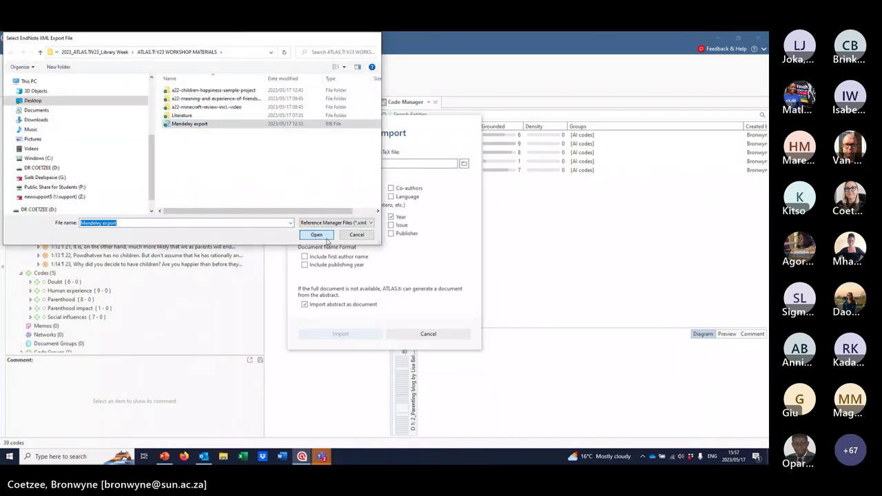
{"action": "left_click", "coordinate": [332, 335]}
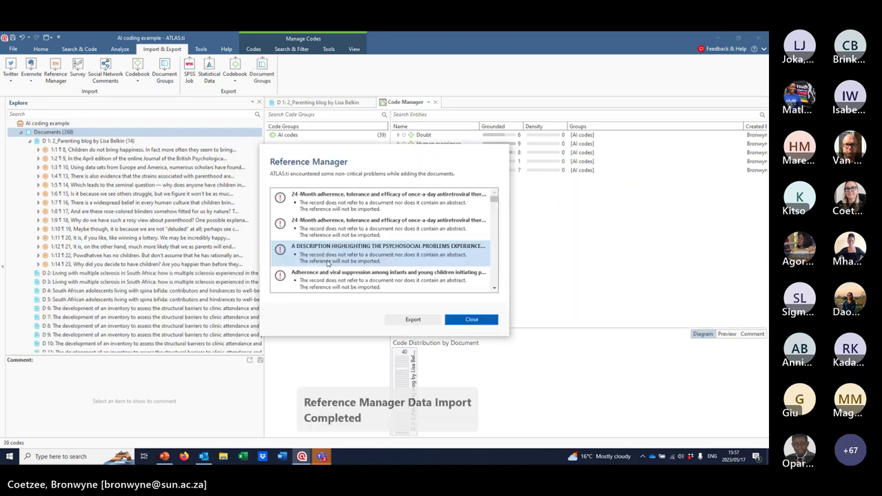
{"action": "left_click", "coordinate": [489, 320]}
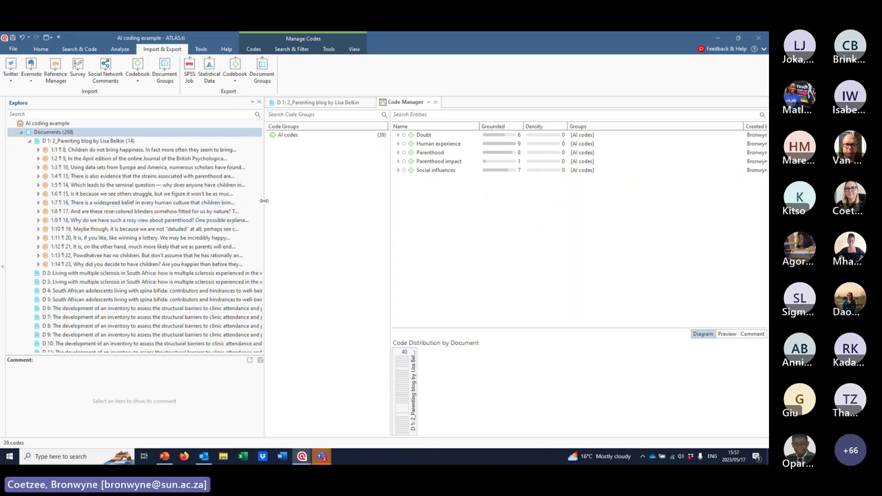
Widen the project explorer and look through the imported documents to the end of the list
{"action": "left_click_drag", "start_coordinate": [264, 201], "coordinate": [342, 201]}
{"action": "scroll", "coordinate": [233, 274], "scroll_direction": "down", "scroll_amount": 8}
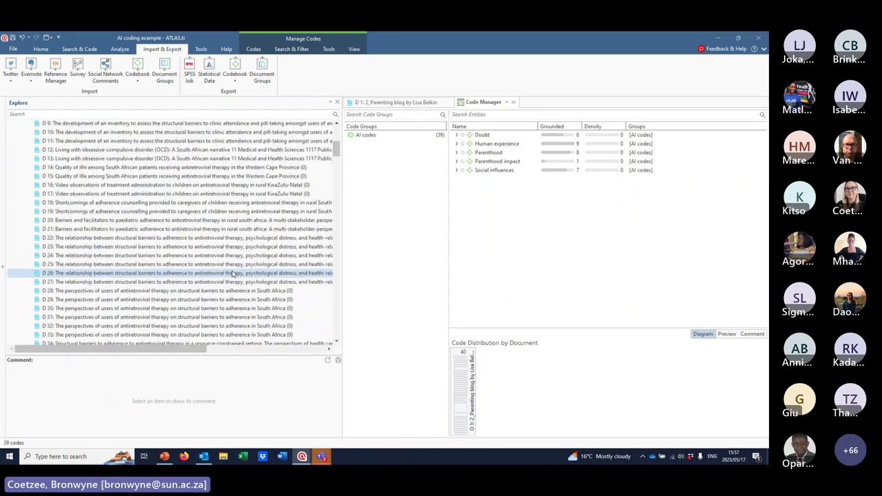
{"action": "scroll", "coordinate": [235, 274], "scroll_direction": "down", "scroll_amount": 20}
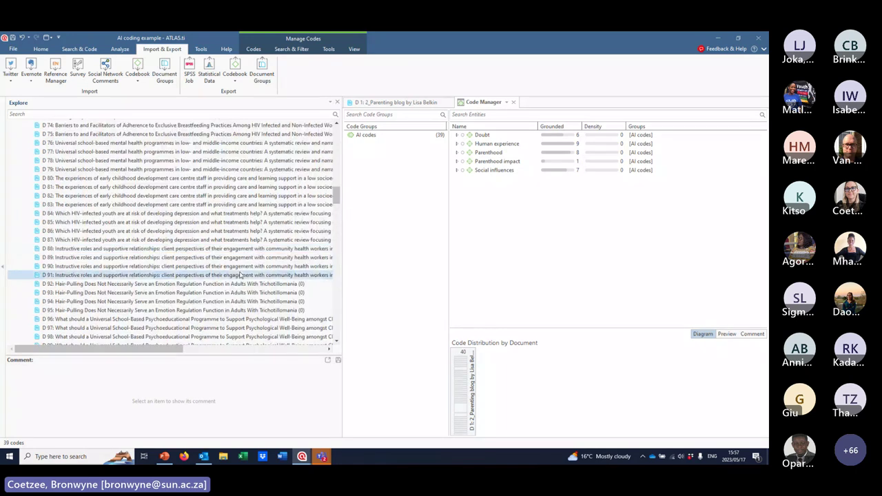
{"action": "scroll", "coordinate": [240, 275], "scroll_direction": "down", "scroll_amount": 18}
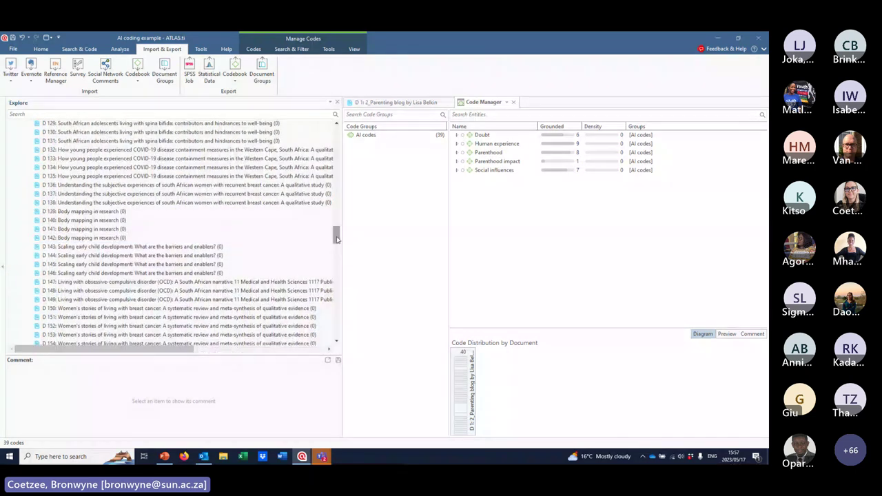
{"action": "left_click_drag", "start_coordinate": [337, 238], "coordinate": [346, 333]}
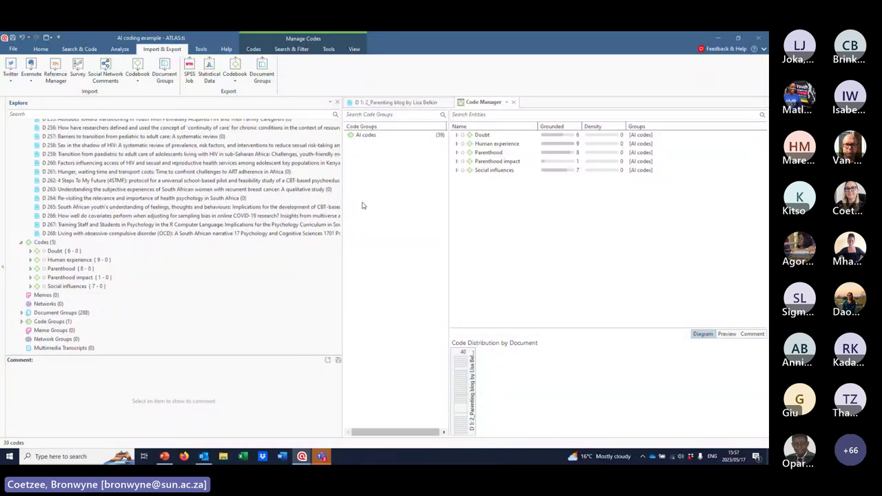
{"action": "left_click", "coordinate": [188, 304]}
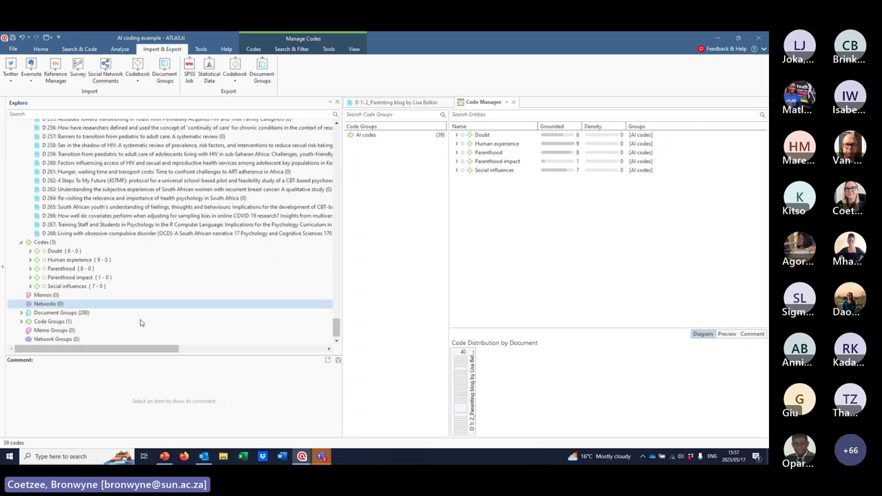
{"action": "left_click", "coordinate": [125, 340]}
Expand the document groups in the project explorer and examine the Book, Generic and Journal Article publication type groups
{"action": "left_click", "coordinate": [27, 313]}
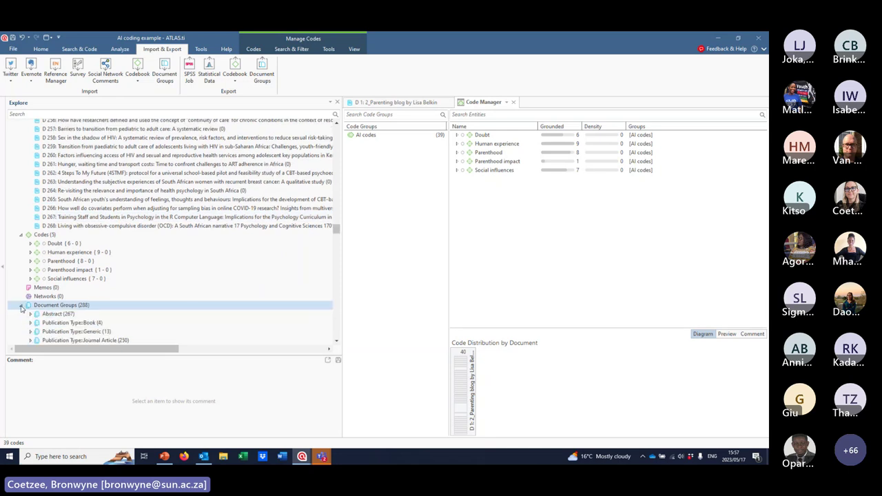
{"action": "left_click", "coordinate": [21, 305]}
{"action": "left_click", "coordinate": [112, 286]}
{"action": "scroll", "coordinate": [112, 288], "scroll_direction": "down", "scroll_amount": 2}
{"action": "key", "text": "Up"}
{"action": "key", "text": "Up"}
{"action": "key", "text": "Up"}
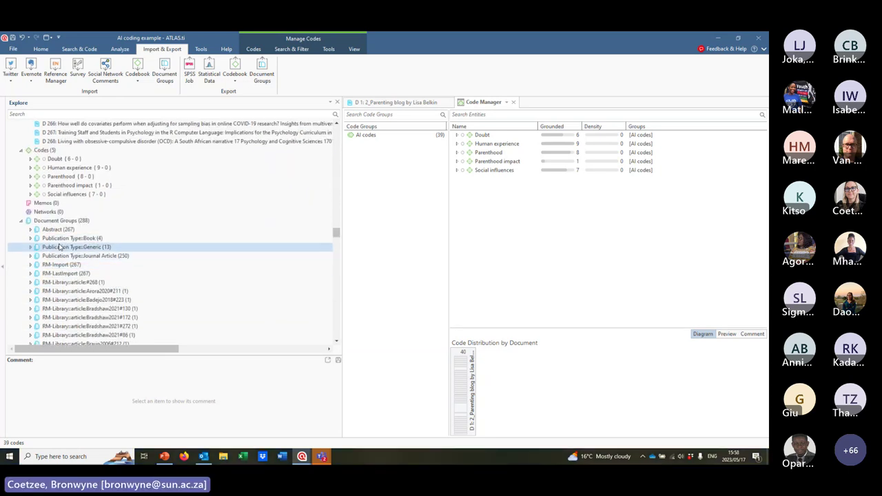
{"action": "left_click", "coordinate": [89, 255]}
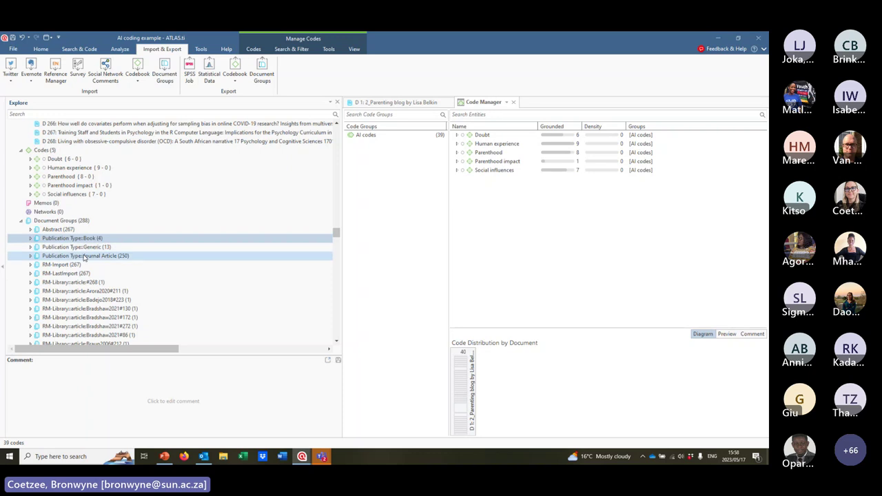
Look through the RM-Library article, book and generic document groups down to the groups by year
{"action": "scroll", "coordinate": [104, 257], "scroll_direction": "down", "scroll_amount": 8}
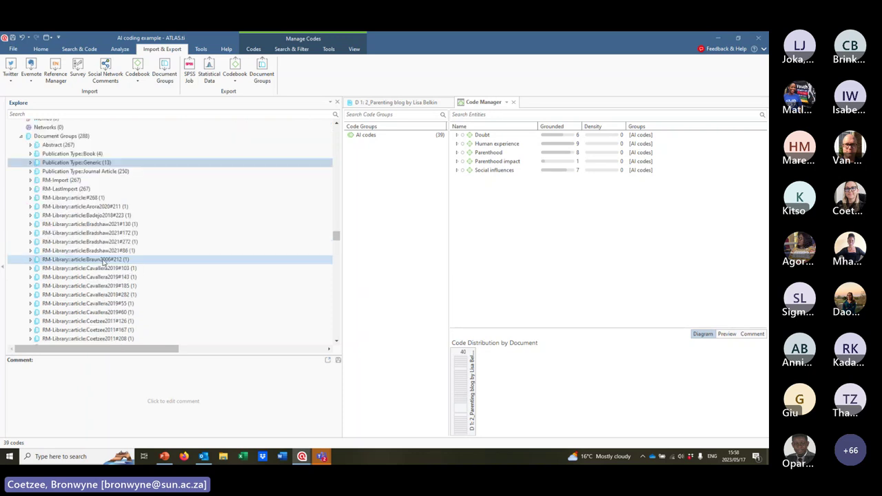
{"action": "left_click", "coordinate": [102, 282]}
{"action": "scroll", "coordinate": [104, 263], "scroll_direction": "up", "scroll_amount": 4}
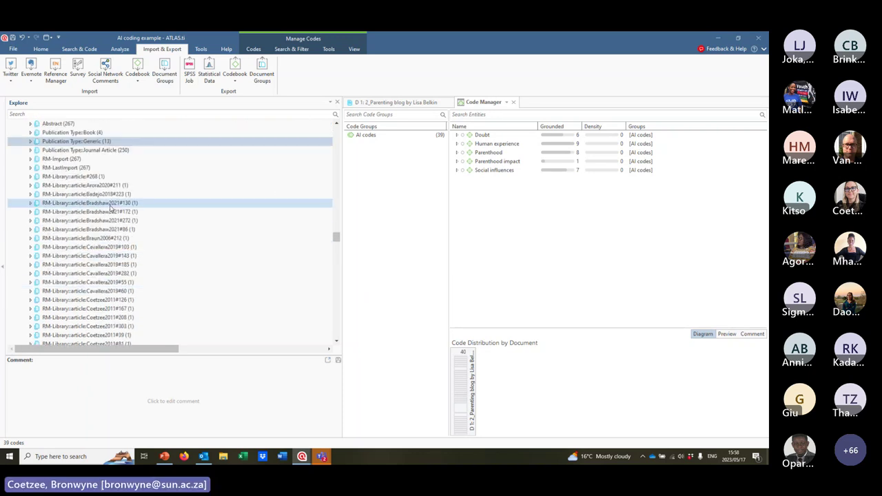
{"action": "left_click", "coordinate": [103, 178]}
{"action": "scroll", "coordinate": [120, 215], "scroll_direction": "down", "scroll_amount": 14}
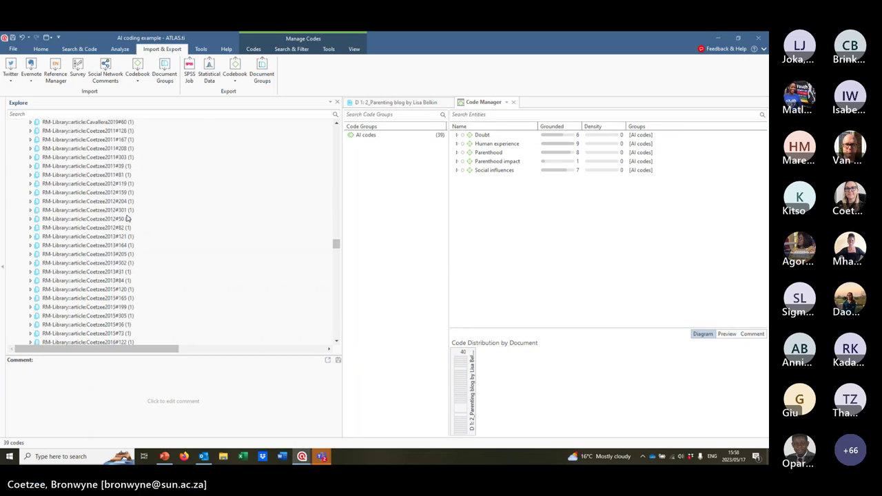
{"action": "left_click", "coordinate": [124, 219]}
{"action": "scroll", "coordinate": [125, 221], "scroll_direction": "down", "scroll_amount": 1}
{"action": "left_click", "coordinate": [126, 222]}
{"action": "scroll", "coordinate": [111, 235], "scroll_direction": "down", "scroll_amount": 2}
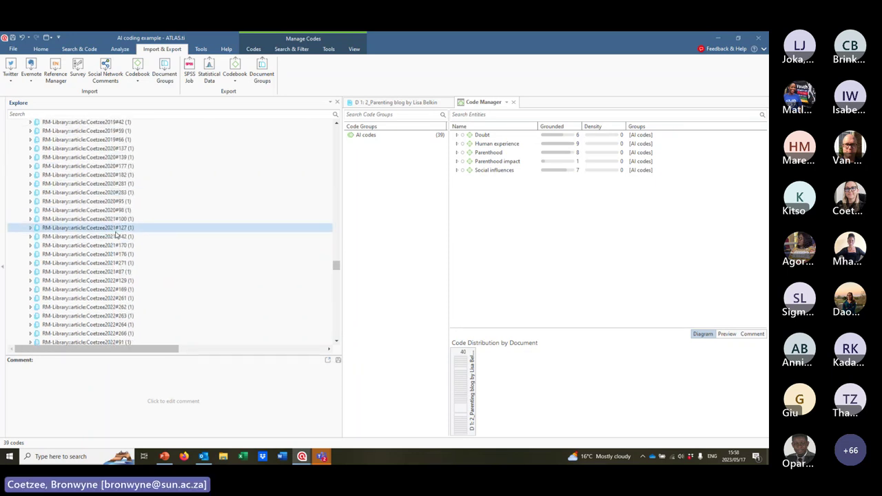
{"action": "left_click", "coordinate": [99, 256]}
{"action": "scroll", "coordinate": [97, 261], "scroll_direction": "down", "scroll_amount": 10}
{"action": "left_click", "coordinate": [96, 261]}
{"action": "scroll", "coordinate": [96, 261], "scroll_direction": "down", "scroll_amount": 10}
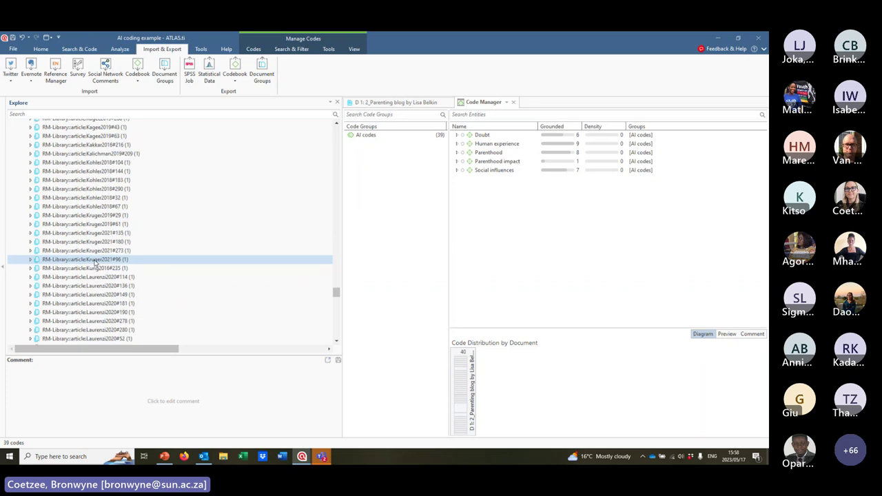
{"action": "left_click", "coordinate": [96, 244]}
{"action": "scroll", "coordinate": [94, 270], "scroll_direction": "down", "scroll_amount": 10}
{"action": "left_click", "coordinate": [97, 266]}
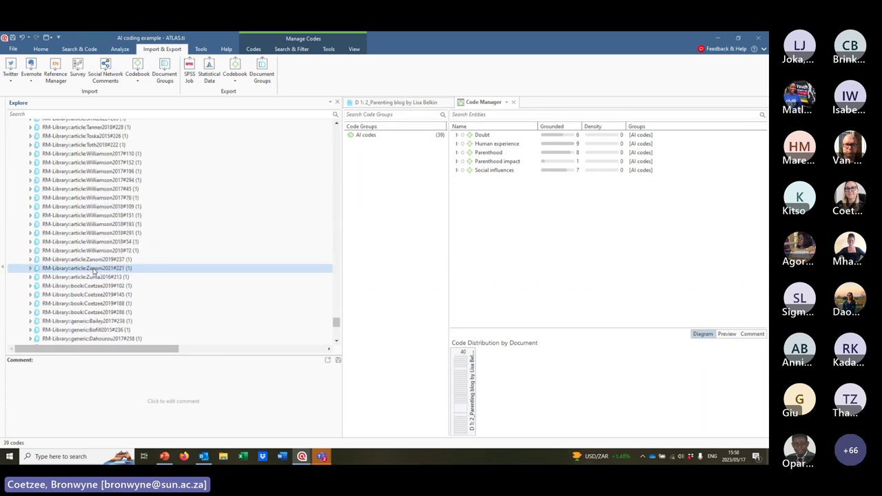
{"action": "scroll", "coordinate": [100, 265], "scroll_direction": "down", "scroll_amount": 15}
{"action": "left_click", "coordinate": [106, 260]}
{"action": "scroll", "coordinate": [104, 261], "scroll_direction": "down", "scroll_amount": 3}
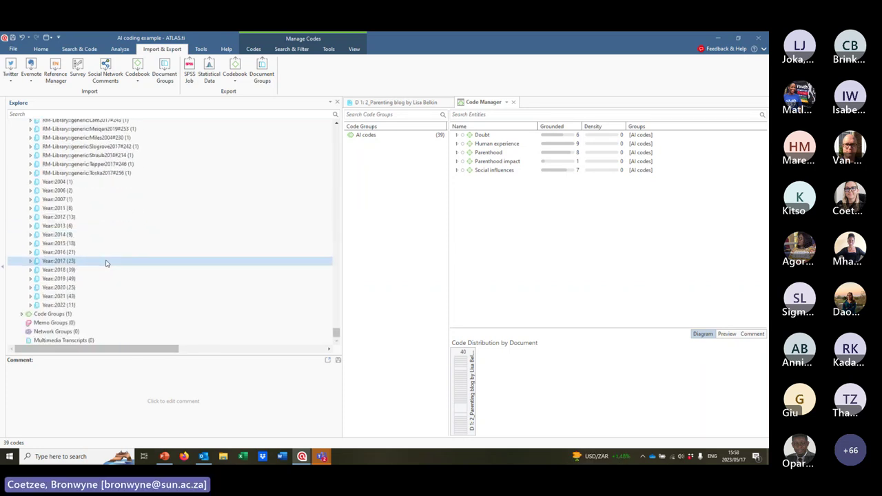
Examine the document groups by year and view the commands available for the 2007 group, including the global filter
{"action": "left_click", "coordinate": [66, 289]}
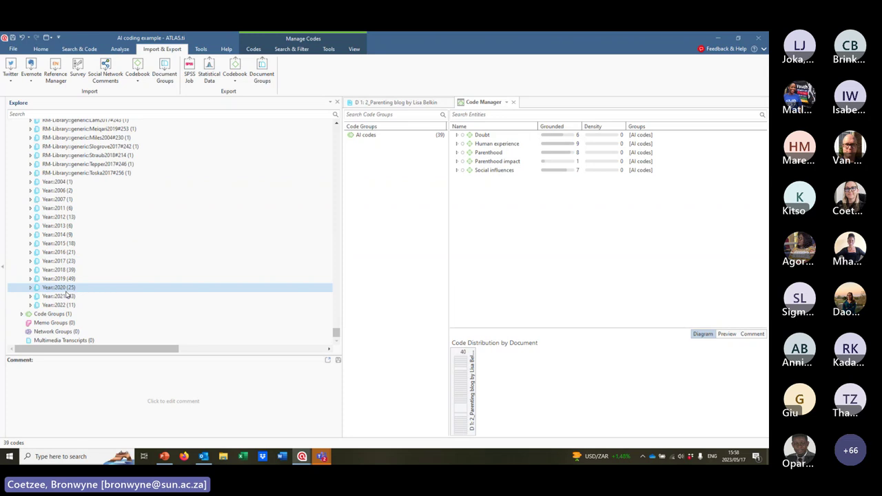
{"action": "left_click_drag", "start_coordinate": [67, 296], "coordinate": [59, 205]}
{"action": "right_click", "coordinate": [59, 205]}
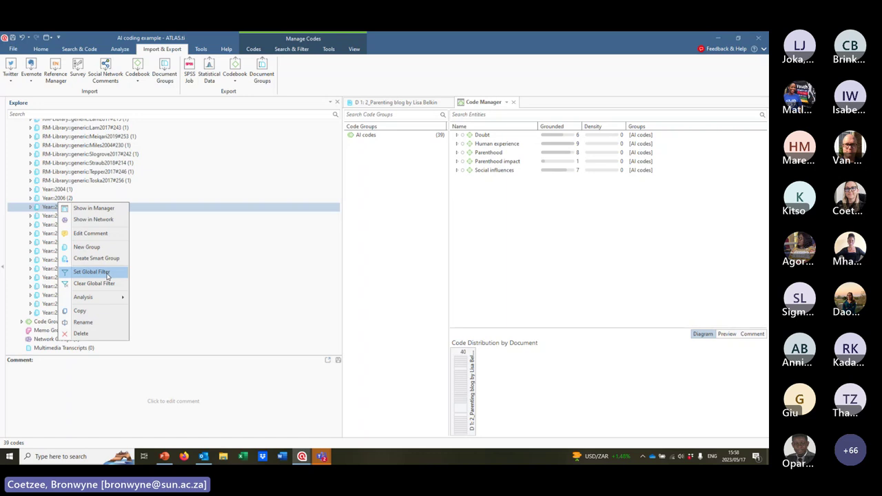
{"action": "left_click", "coordinate": [217, 242]}
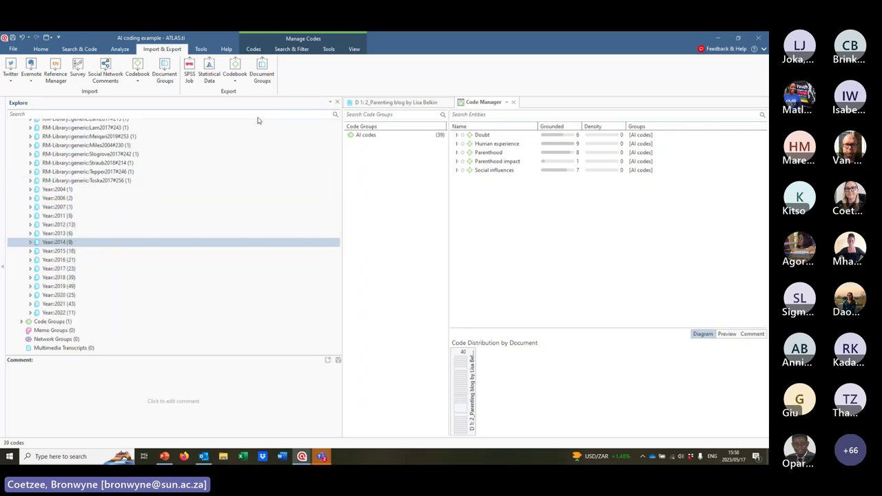
{"action": "left_click", "coordinate": [43, 233]}
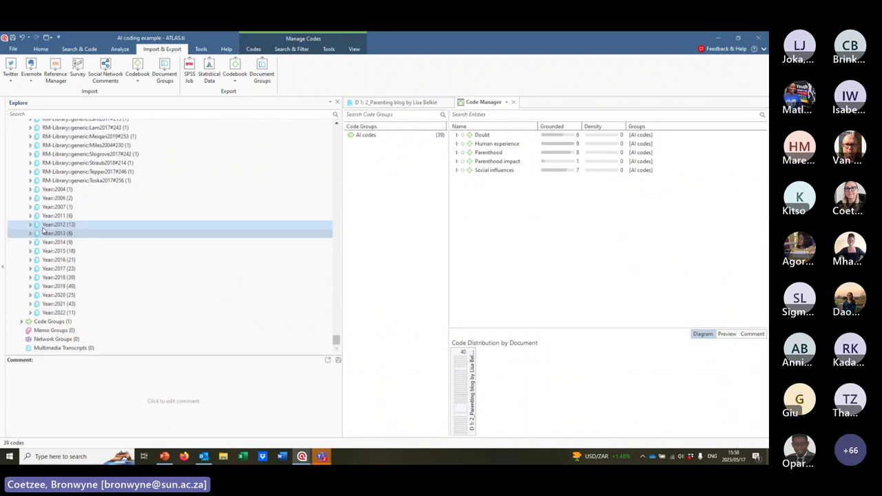
{"action": "left_click", "coordinate": [45, 233]}
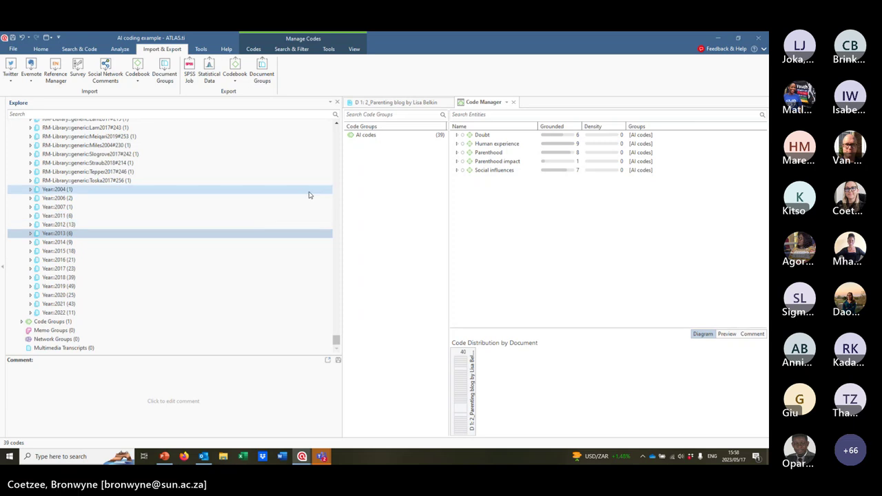
Close the Code Manager and the parenting blog document, and narrow the project explorer
{"action": "left_click", "coordinate": [513, 102]}
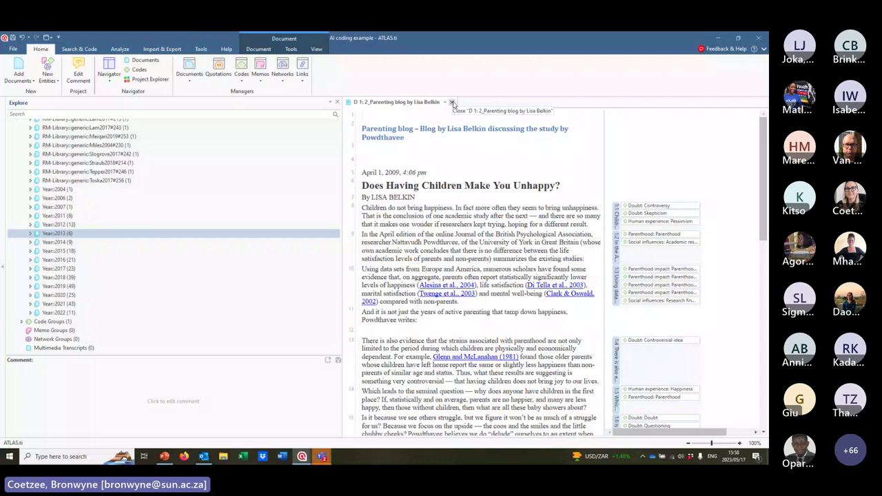
{"action": "left_click", "coordinate": [452, 102]}
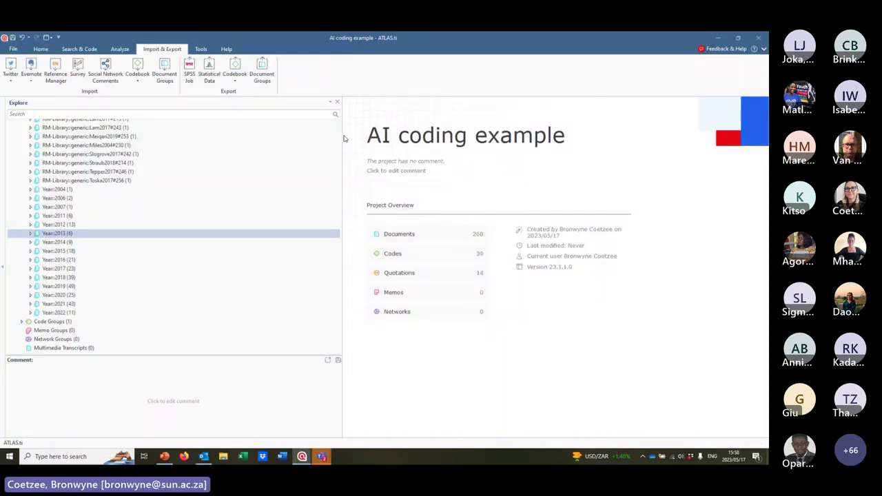
{"action": "left_click_drag", "start_coordinate": [342, 138], "coordinate": [221, 140]}
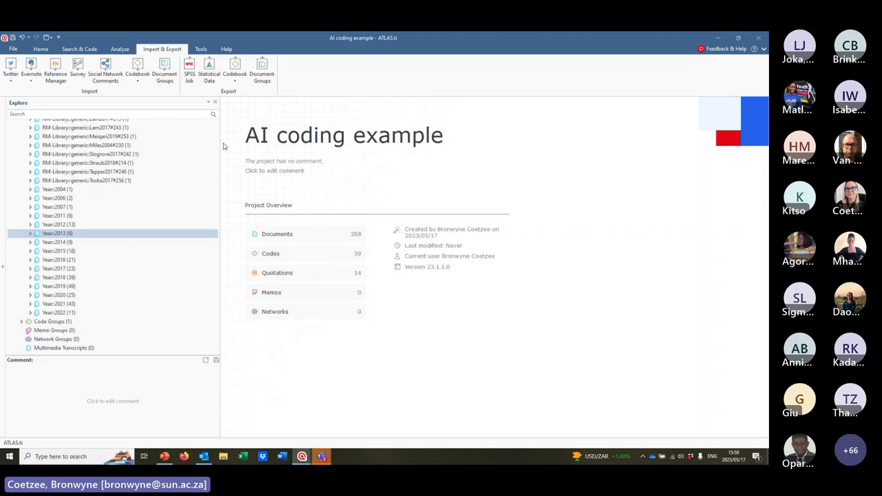
Review the available user management, support, entity manager and text analysis features, and close the project explorer
{"action": "left_click", "coordinate": [201, 49]}
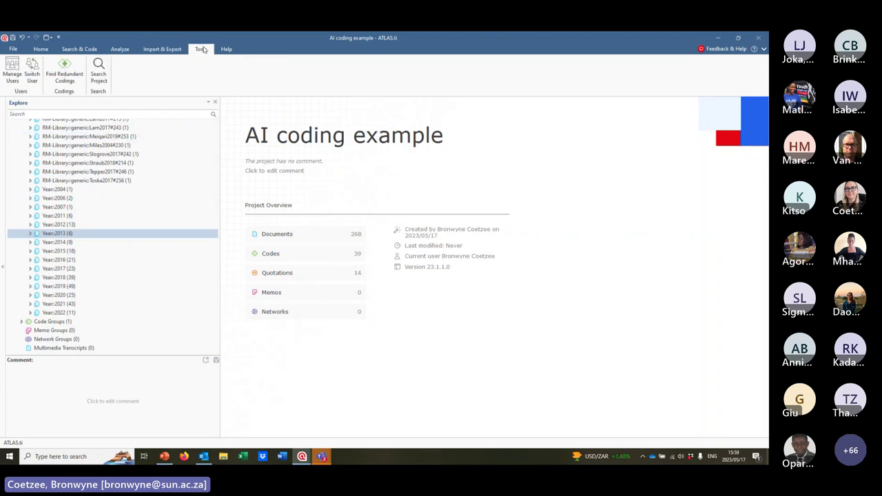
{"action": "left_click", "coordinate": [226, 49]}
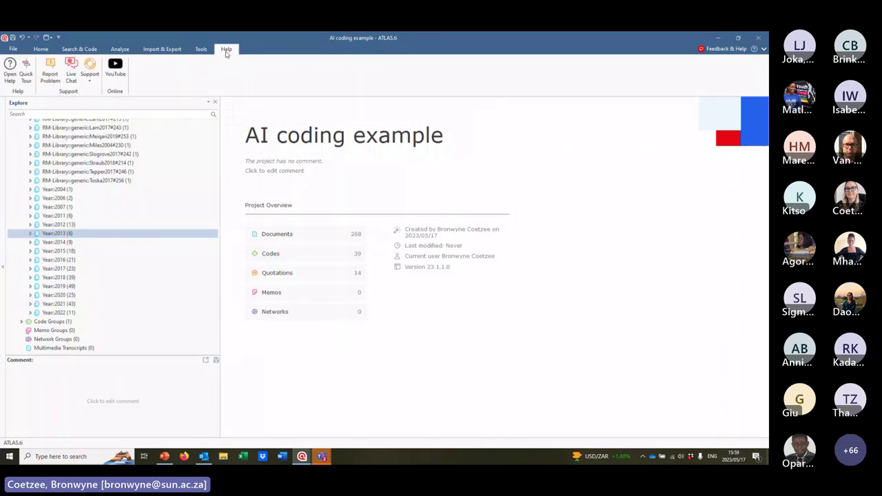
{"action": "left_click", "coordinate": [38, 51]}
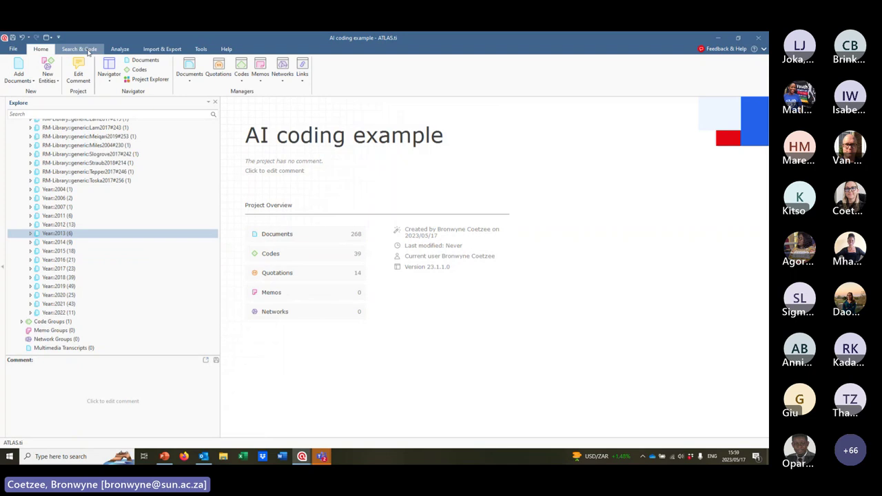
{"action": "left_click", "coordinate": [87, 53]}
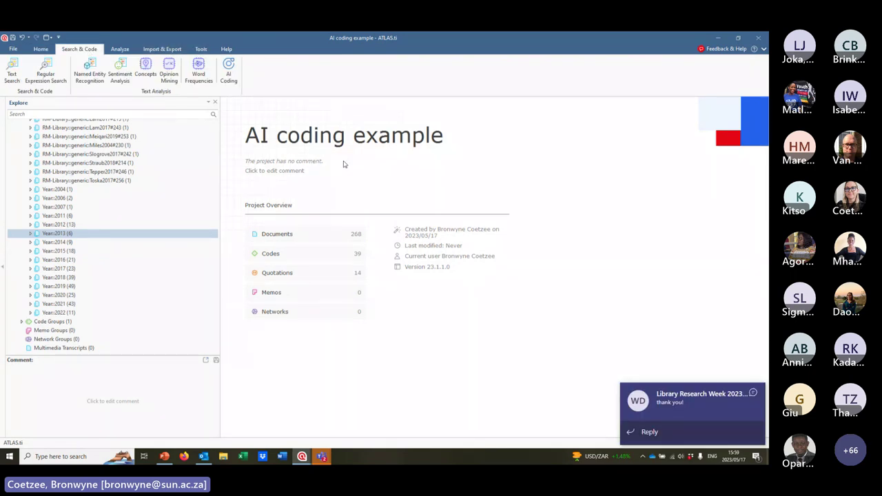
{"action": "left_click", "coordinate": [214, 102]}
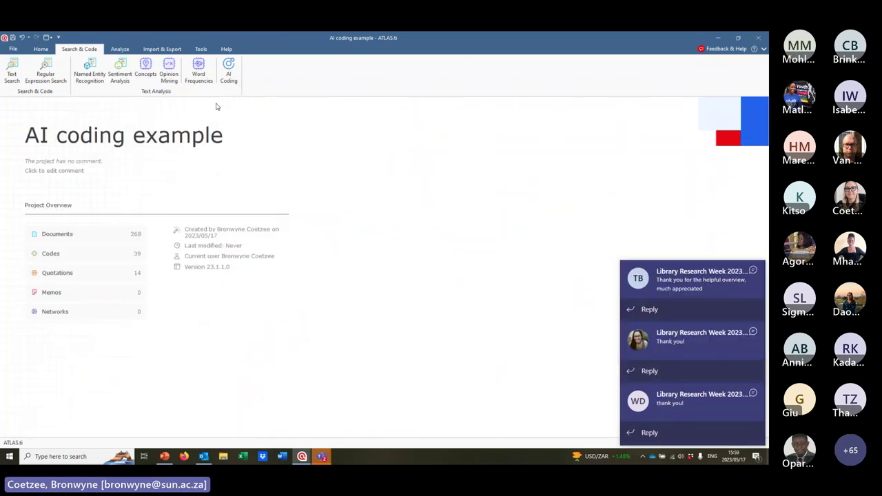